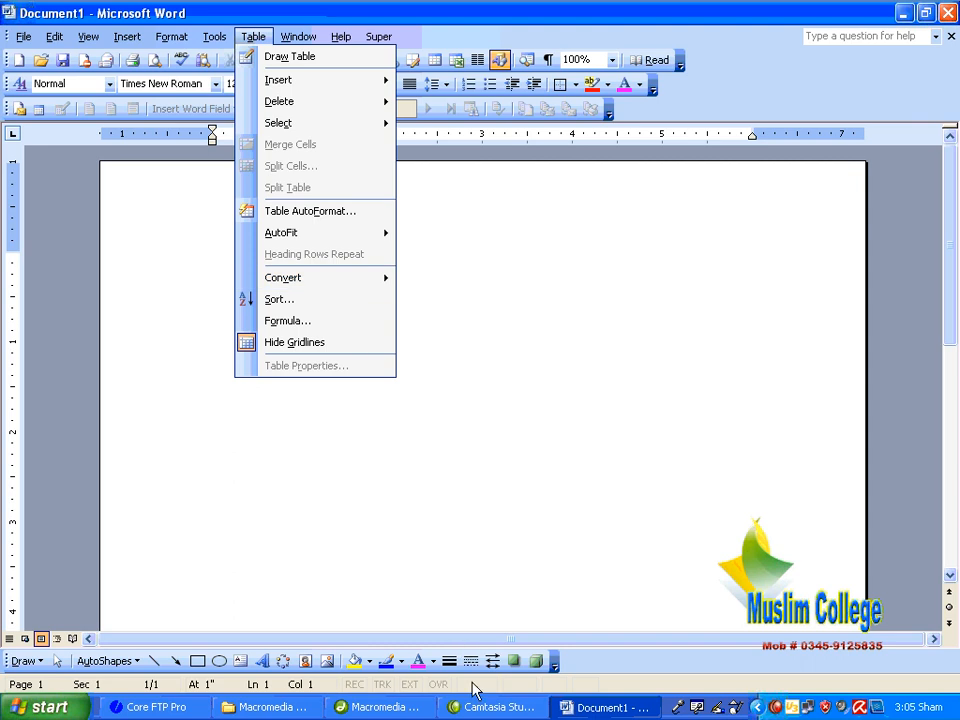
click(497, 707)
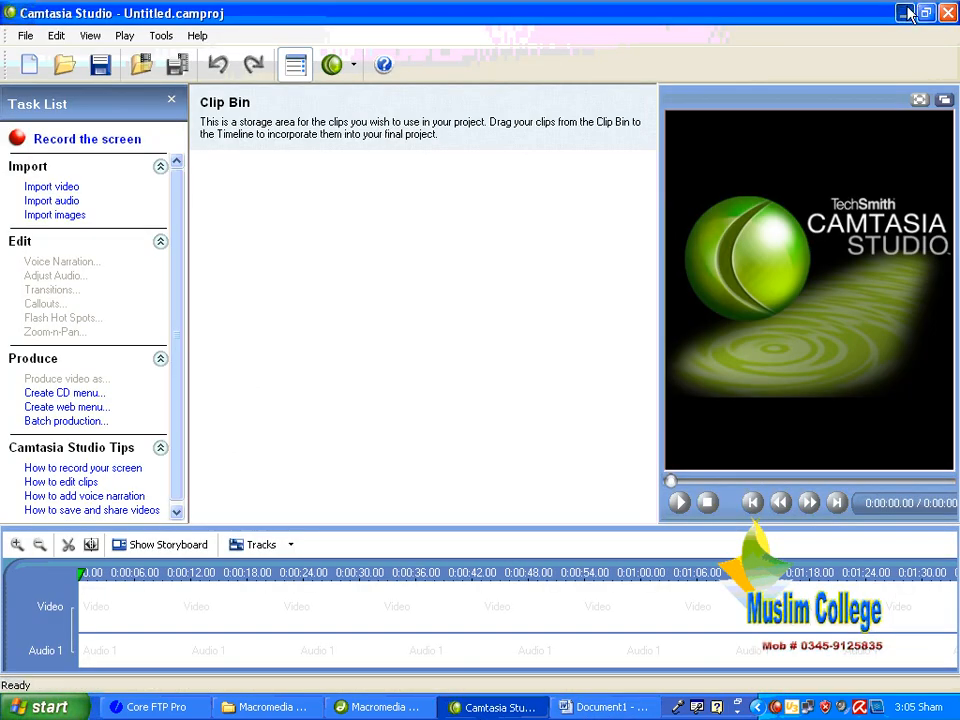
click(610, 707)
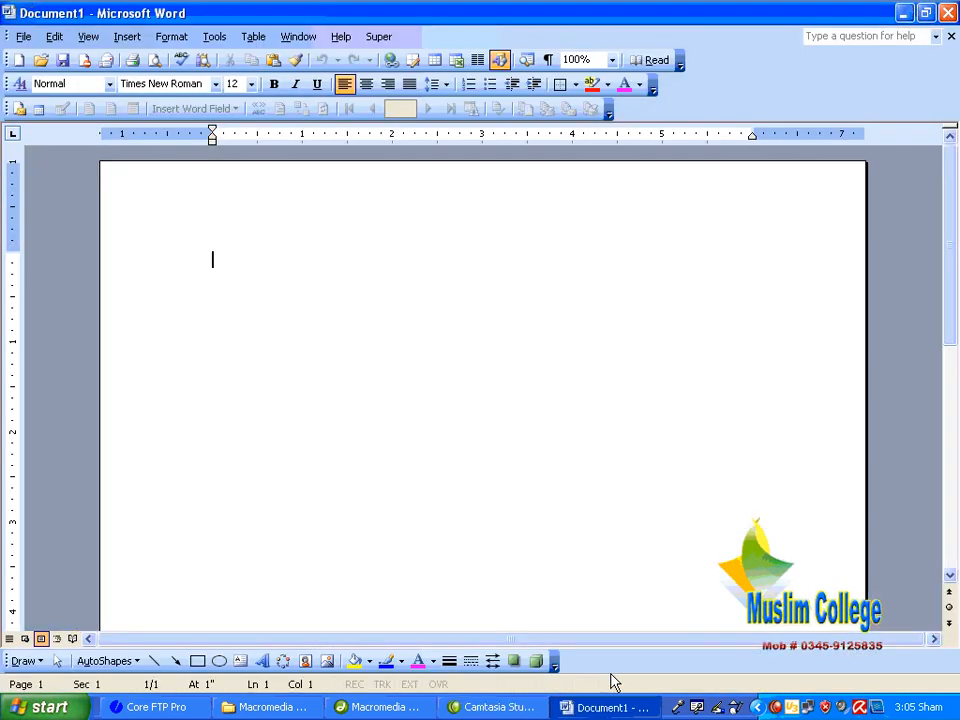
click(777, 707)
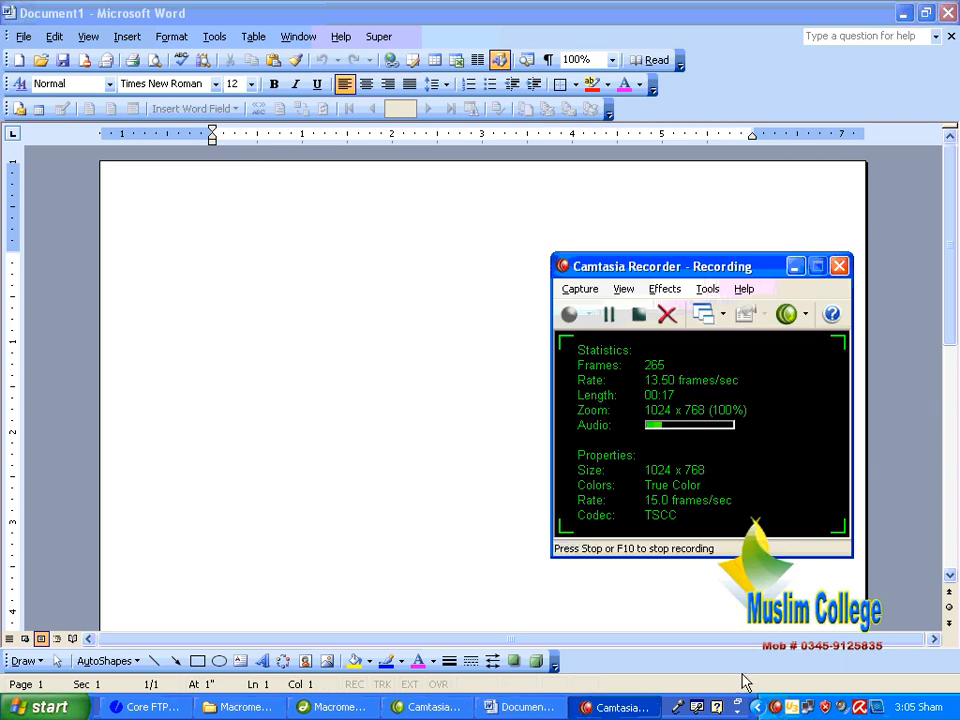
click(428, 234)
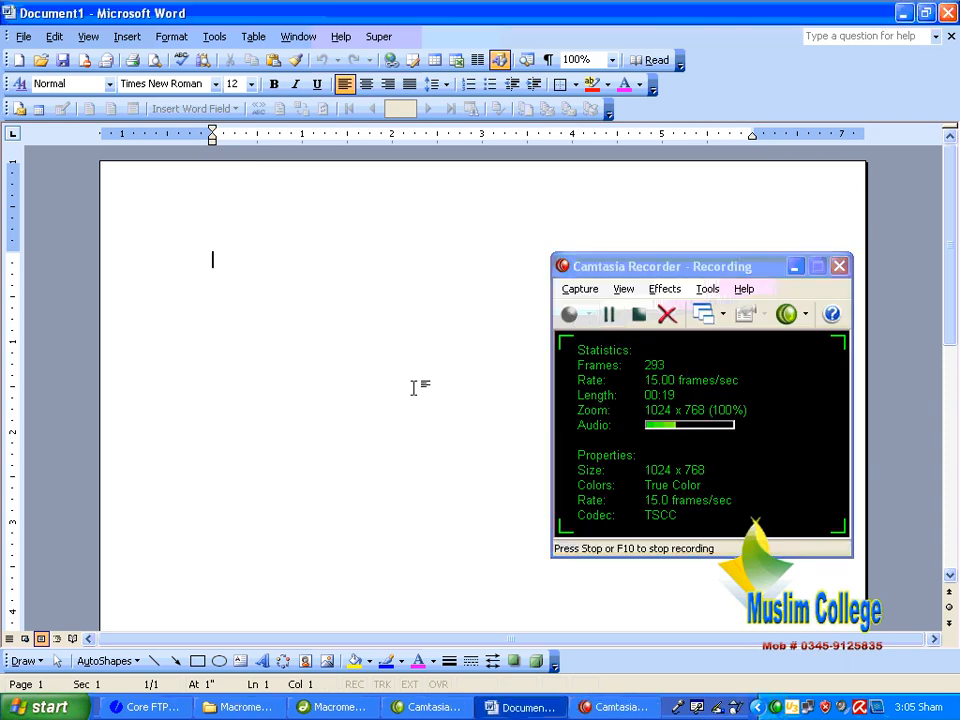
click(795, 268)
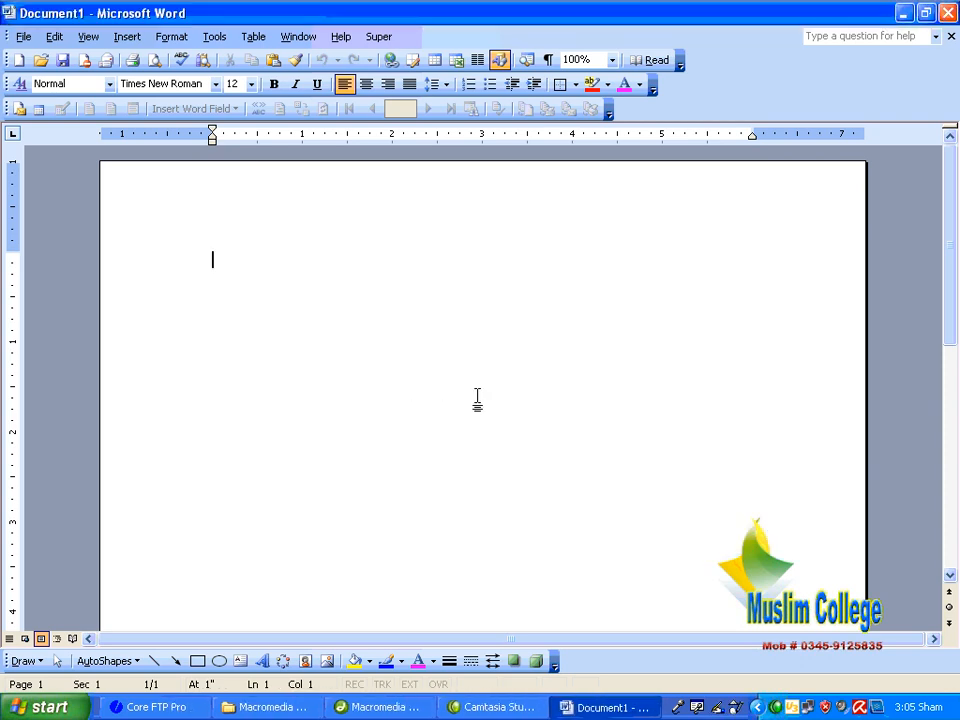
Activate the Draw Table tool and arrange the floating Tables and Borders toolbar in a single row.
click(256, 37)
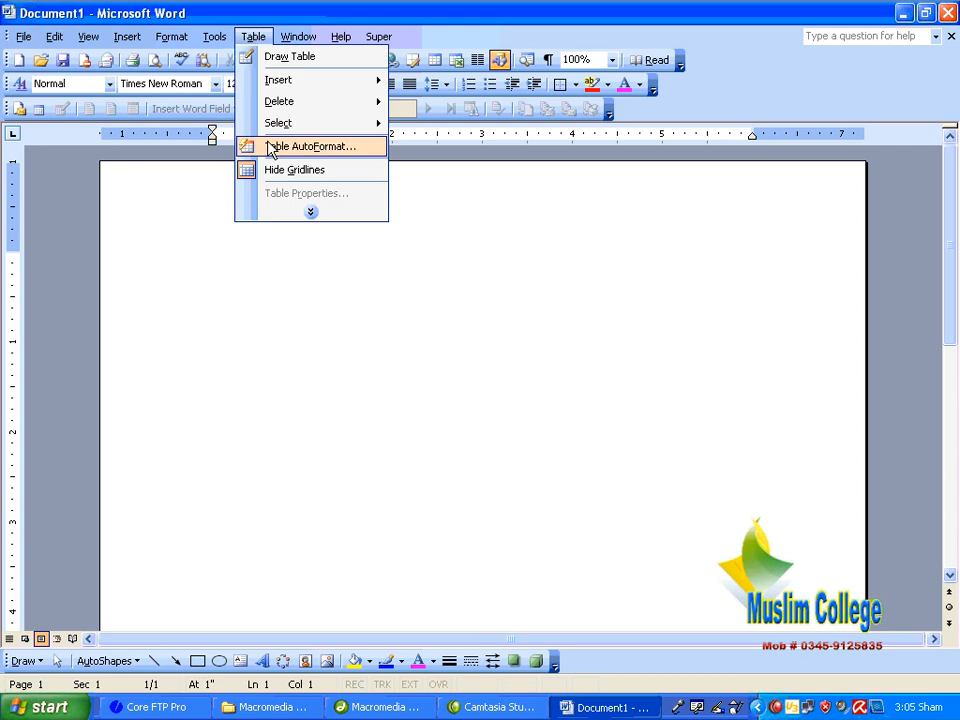
click(287, 212)
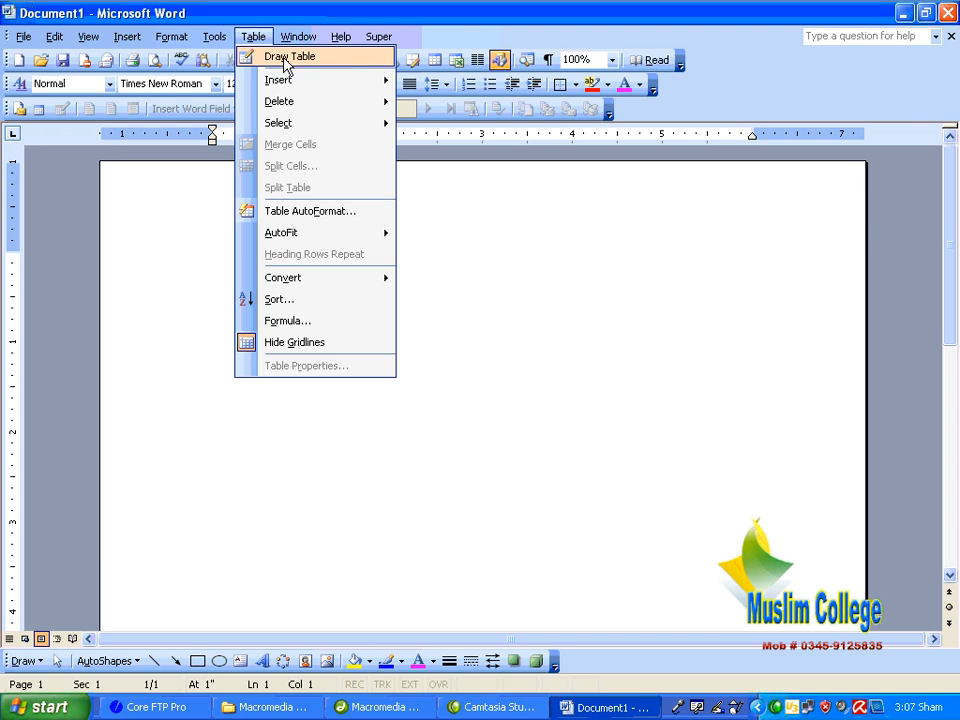
click(285, 60)
mouse_move(227, 122)
mouse_down()
mouse_move(402, 227)
mouse_move(370, 239)
mouse_up()
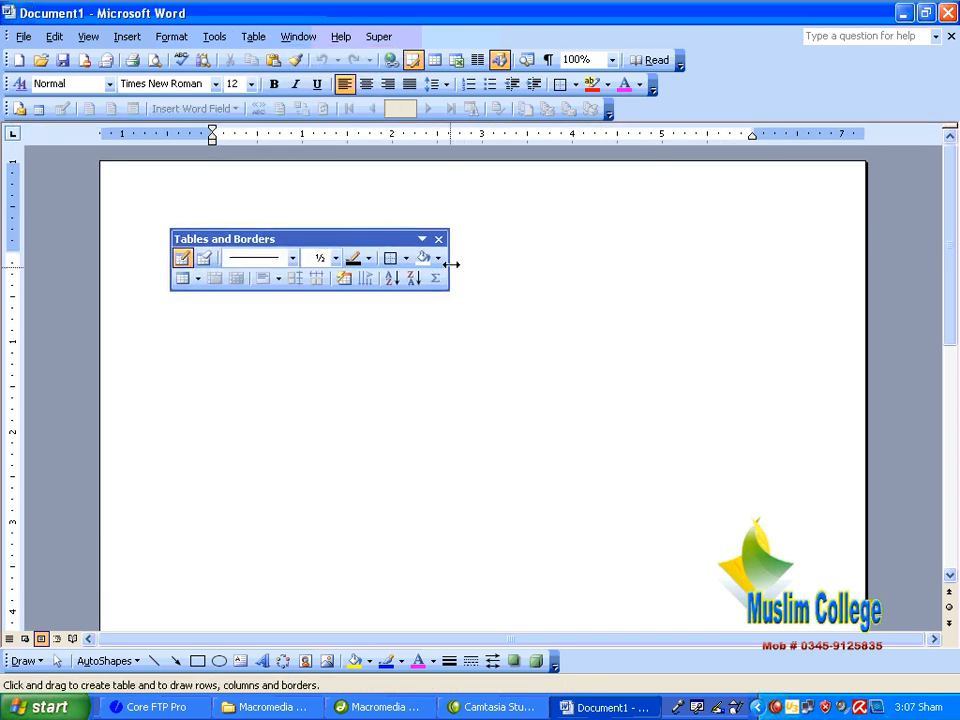
drag(452, 264, 727, 260)
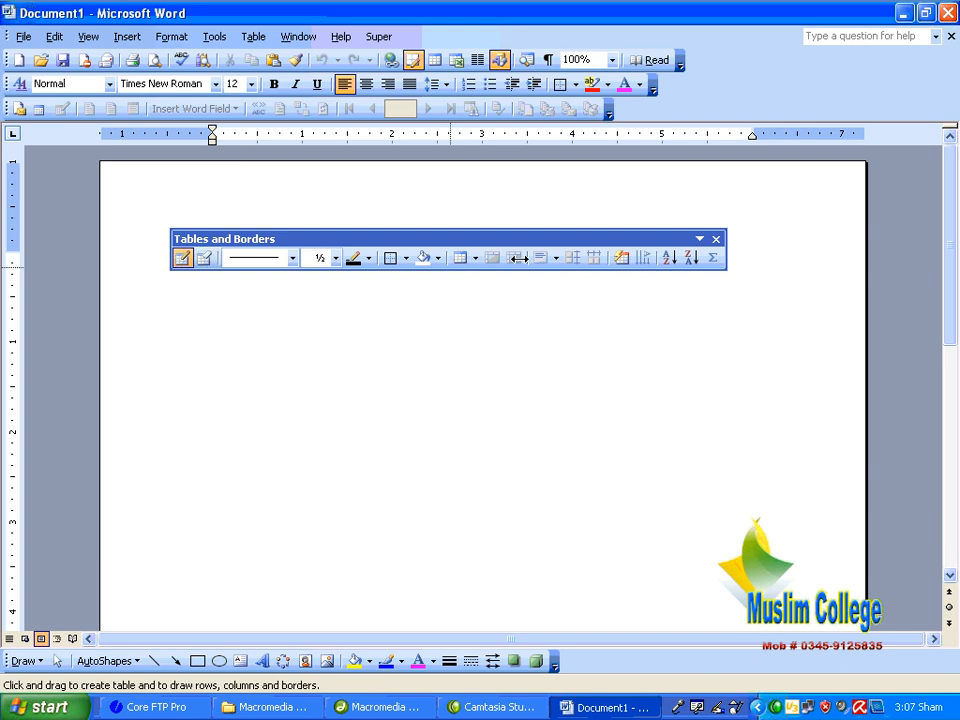
Close the Tables and Borders toolbar.
click(265, 40)
click(312, 212)
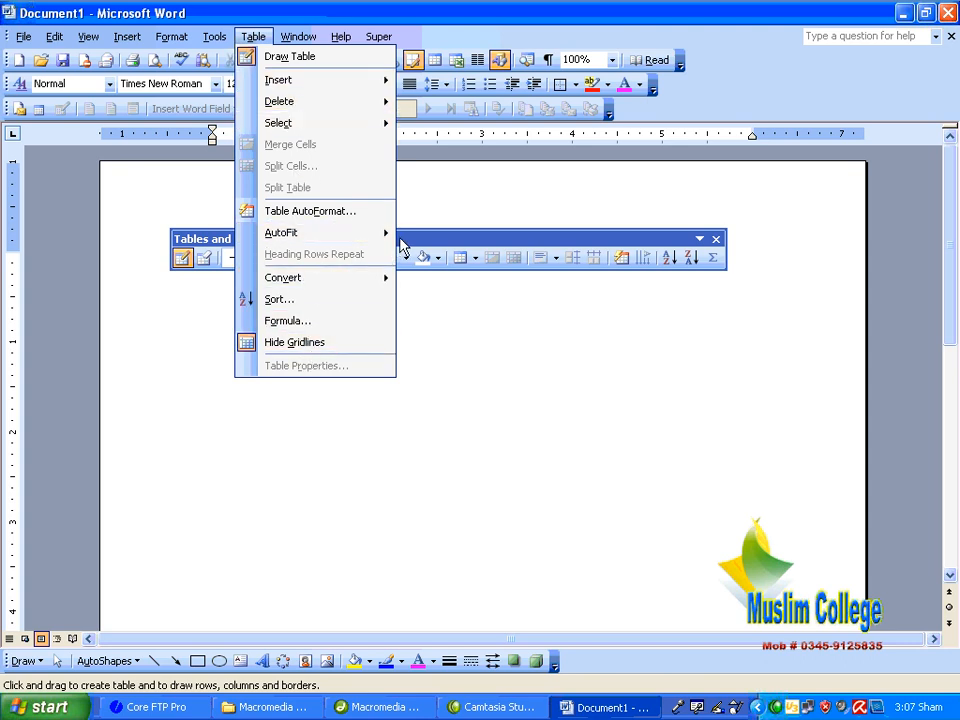
click(400, 245)
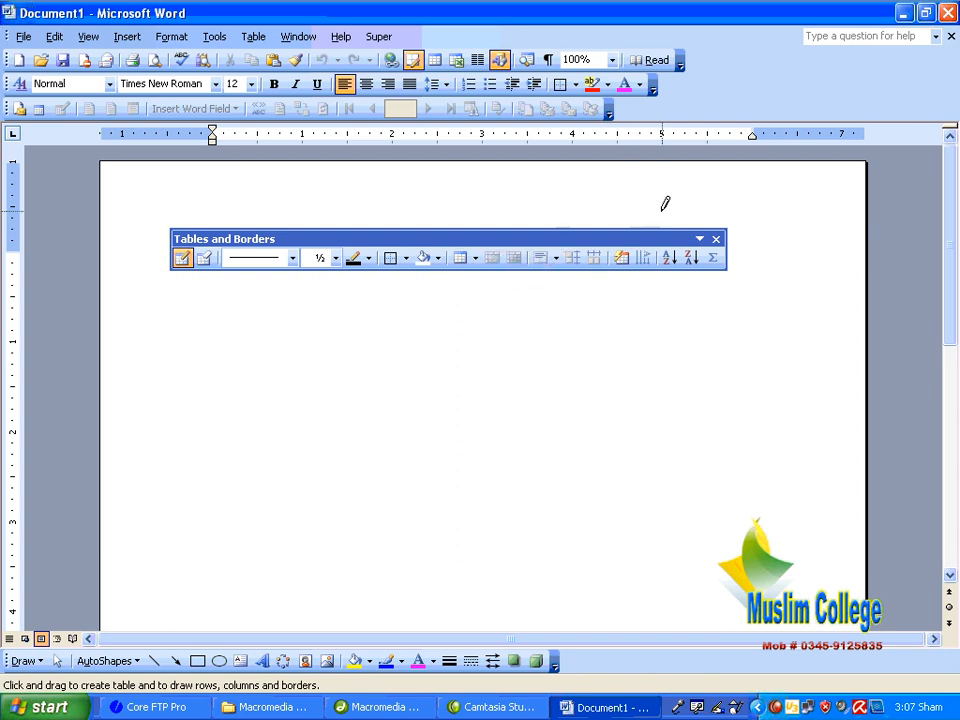
click(716, 239)
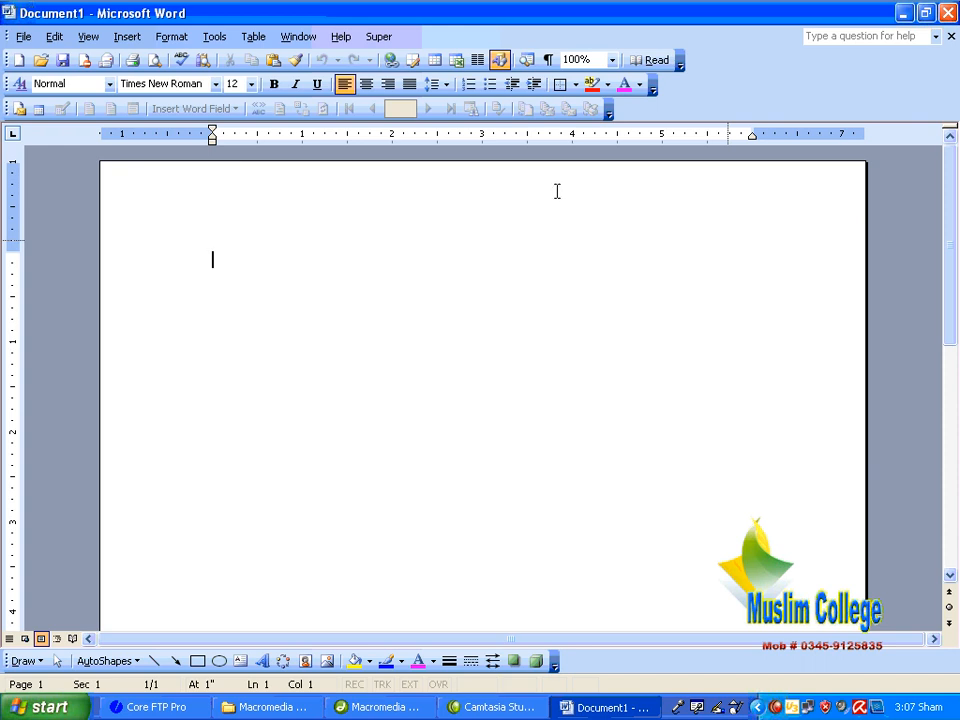
Insert a table with 4 columns and 12 rows into the blank document.
click(256, 38)
click(314, 213)
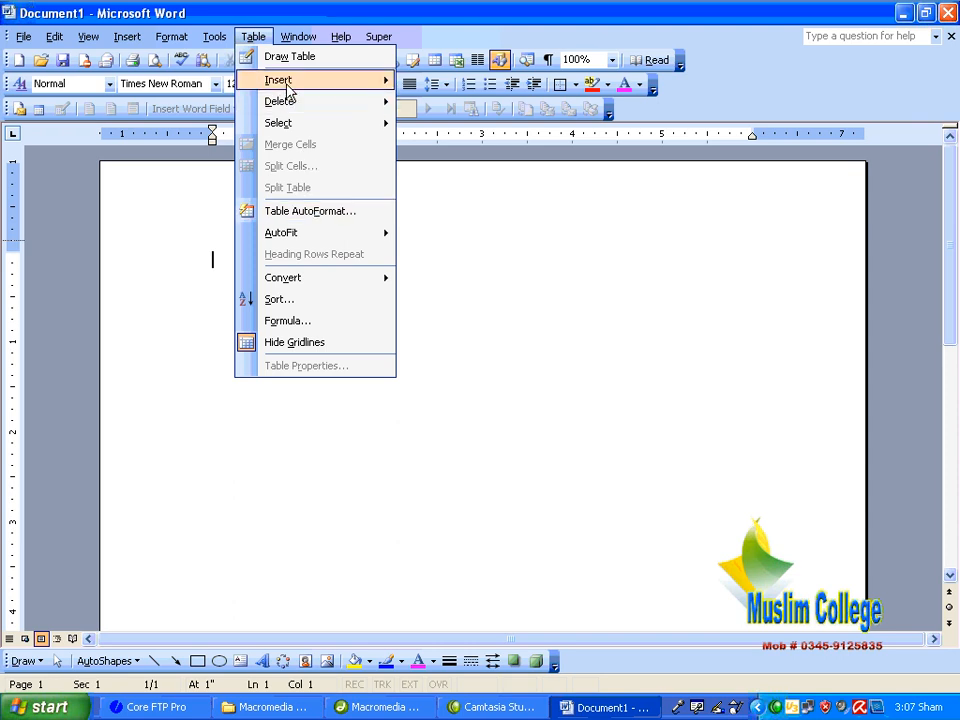
mouse_move(288, 87)
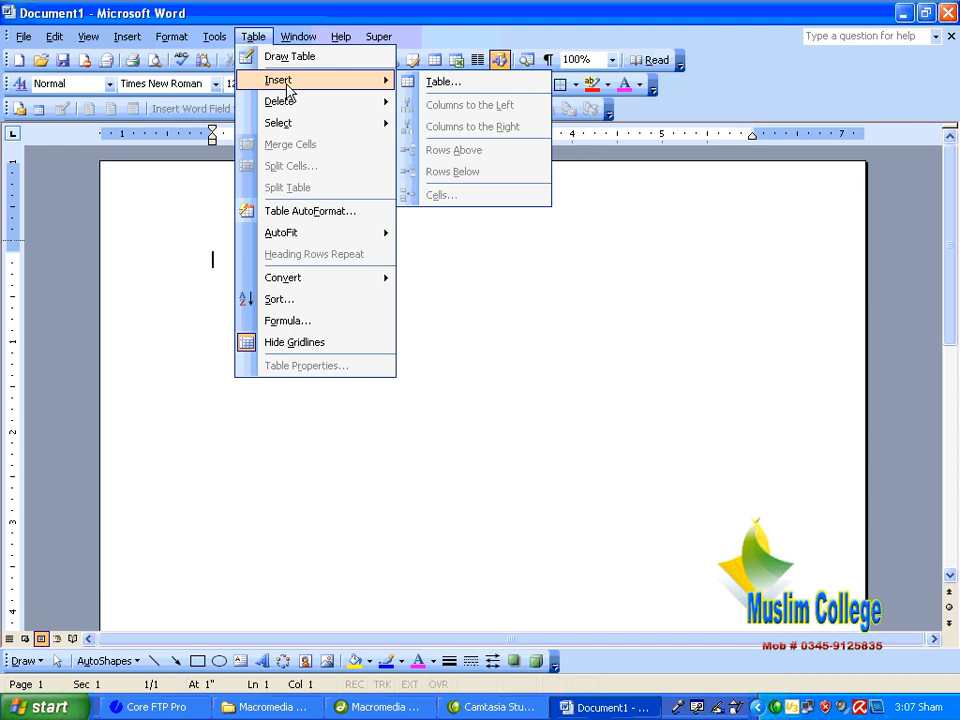
click(467, 82)
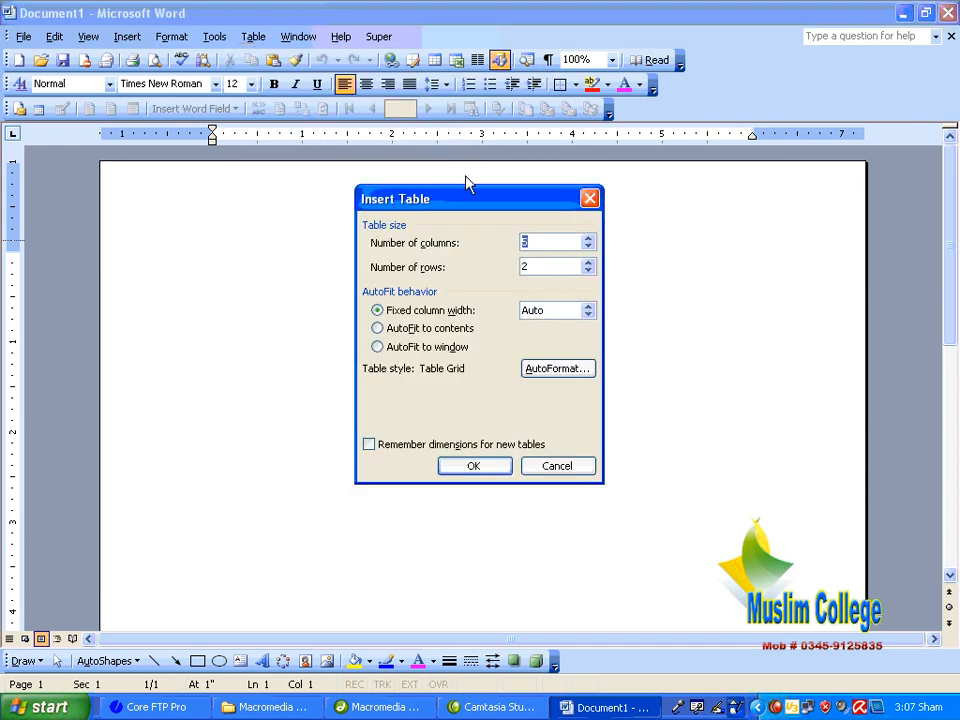
drag(460, 203, 443, 162)
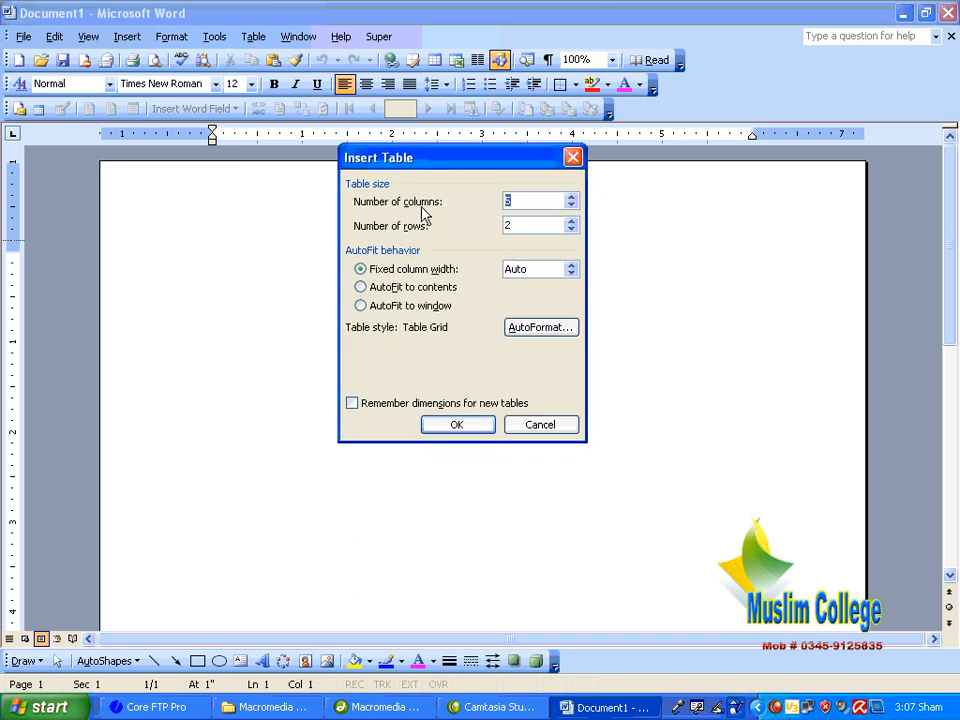
click(519, 200)
double_click(506, 200)
text(4)
double_click(510, 225)
text(12)
click(482, 424)
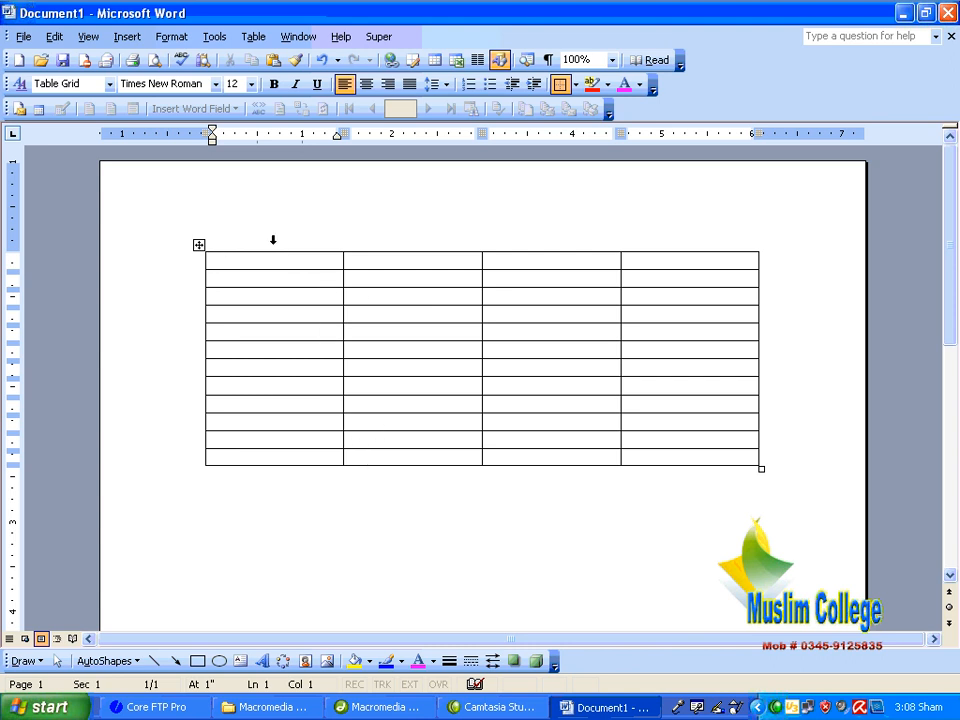
Enter the column headings sno, name, fee and Address in the table's first row.
text(sno)
key(Tab)
text(name)
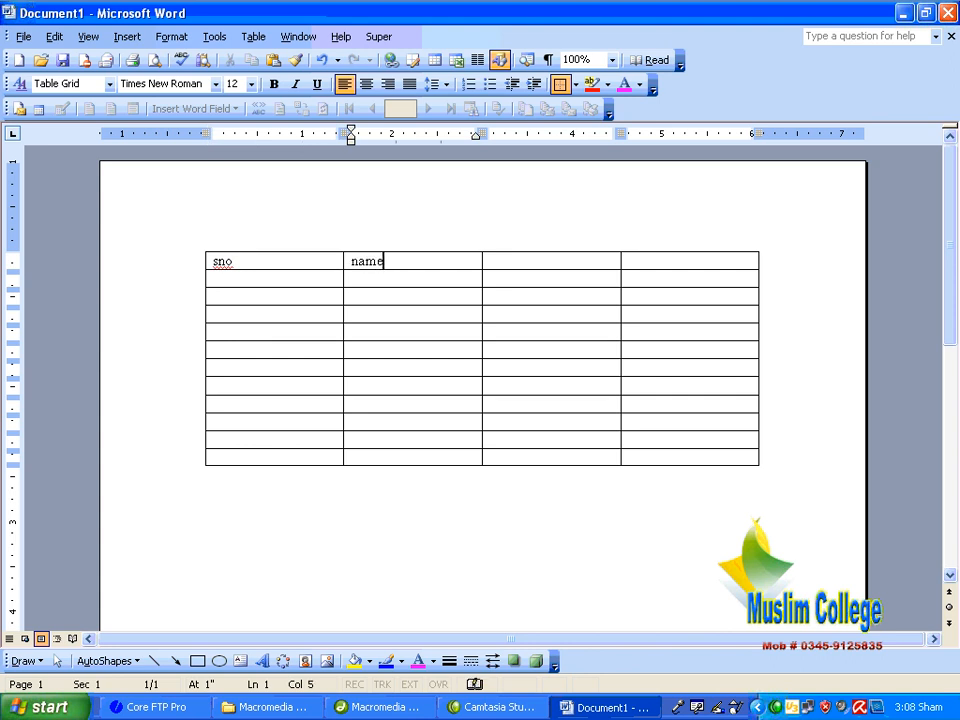
key(Tab)
text(fee)
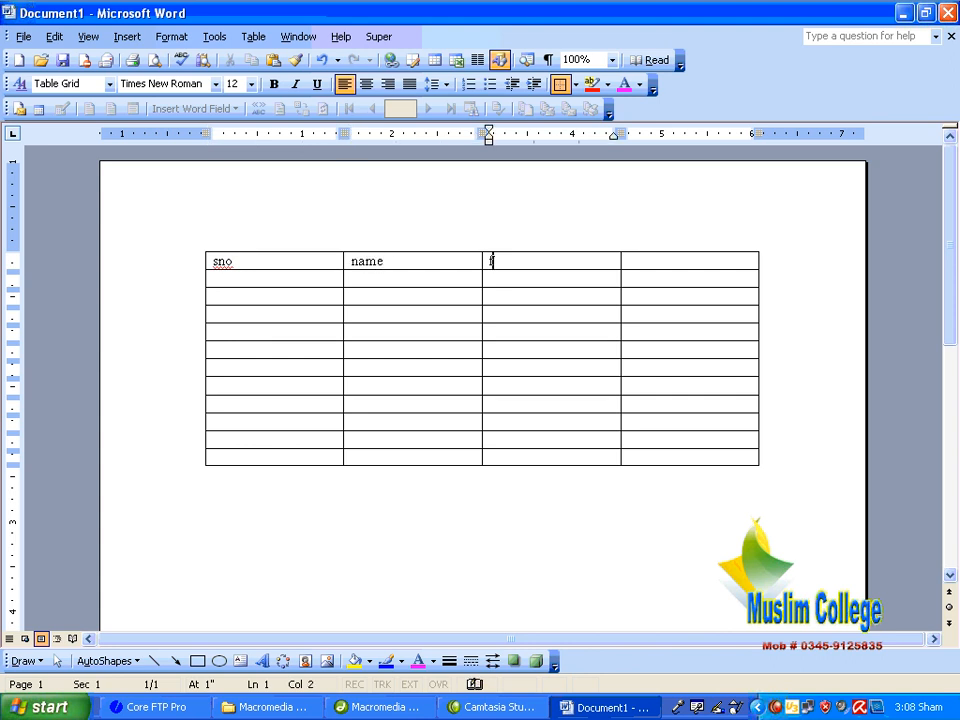
key(Tab)
text(address)
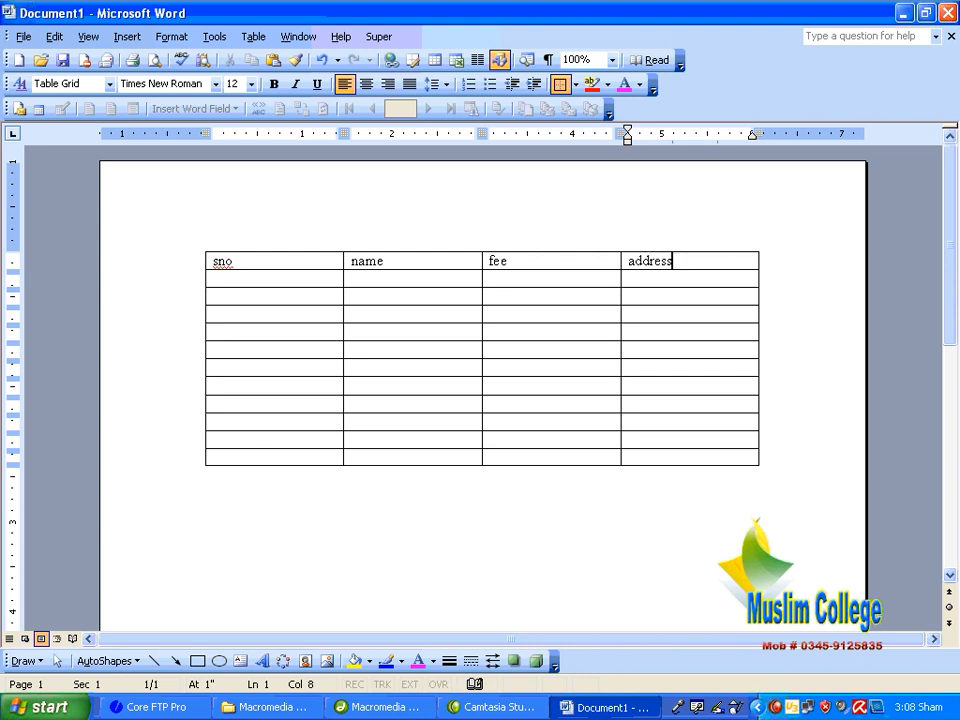
key(Tab)
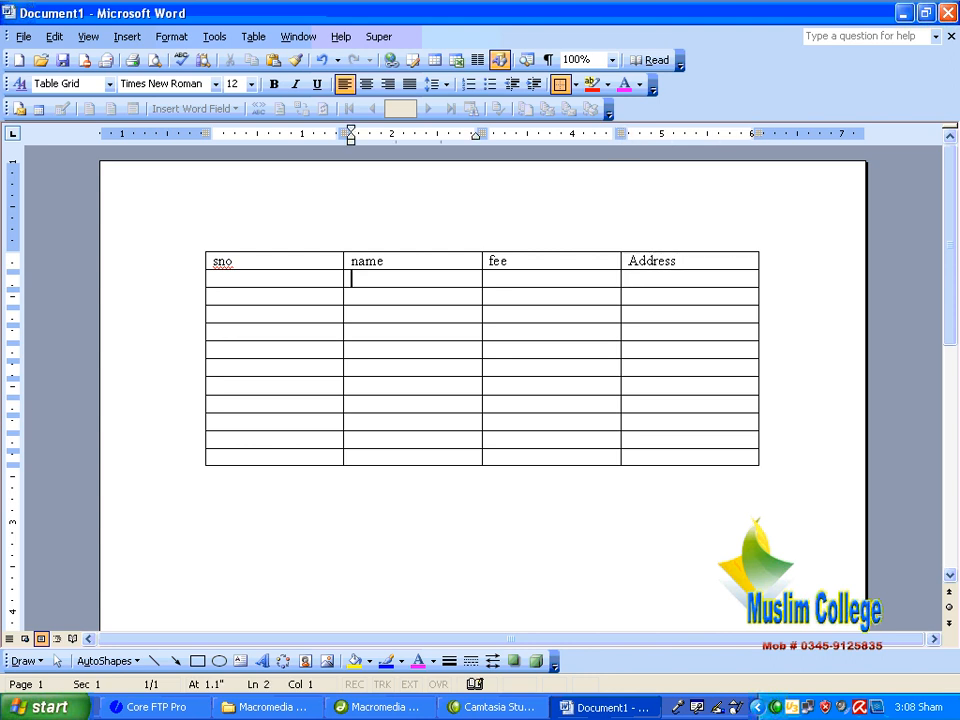
click(403, 274)
click(250, 38)
click(281, 214)
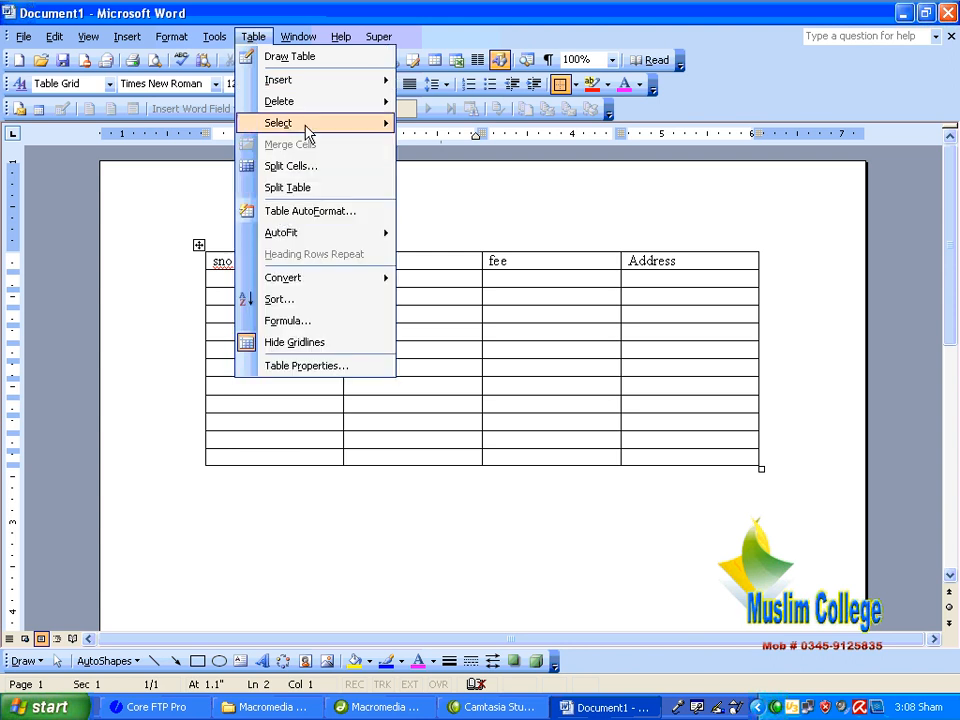
mouse_move(313, 84)
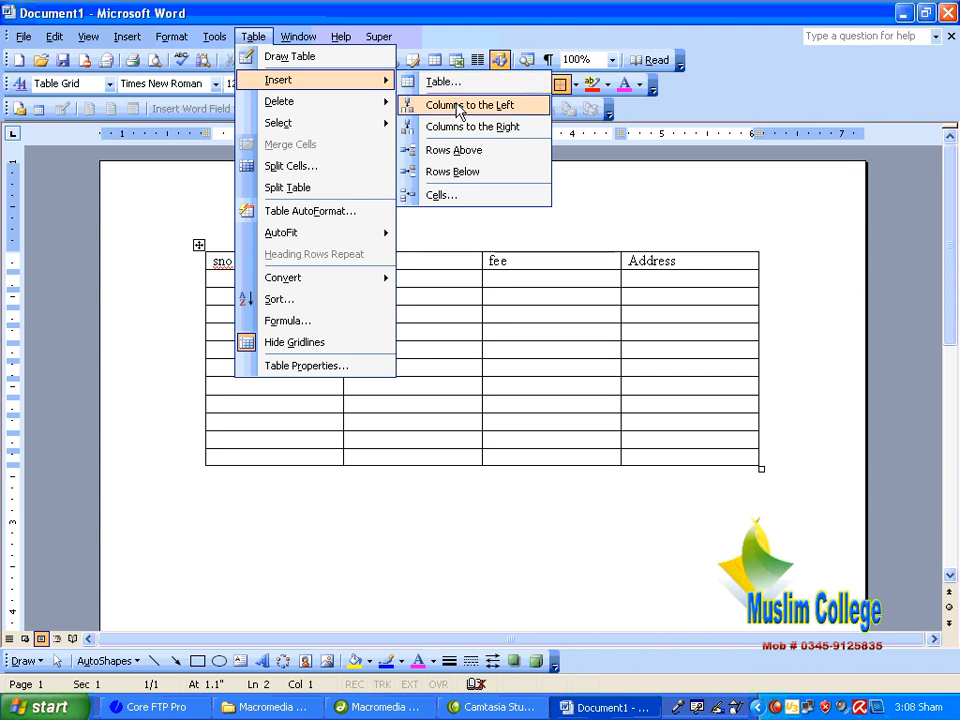
click(512, 303)
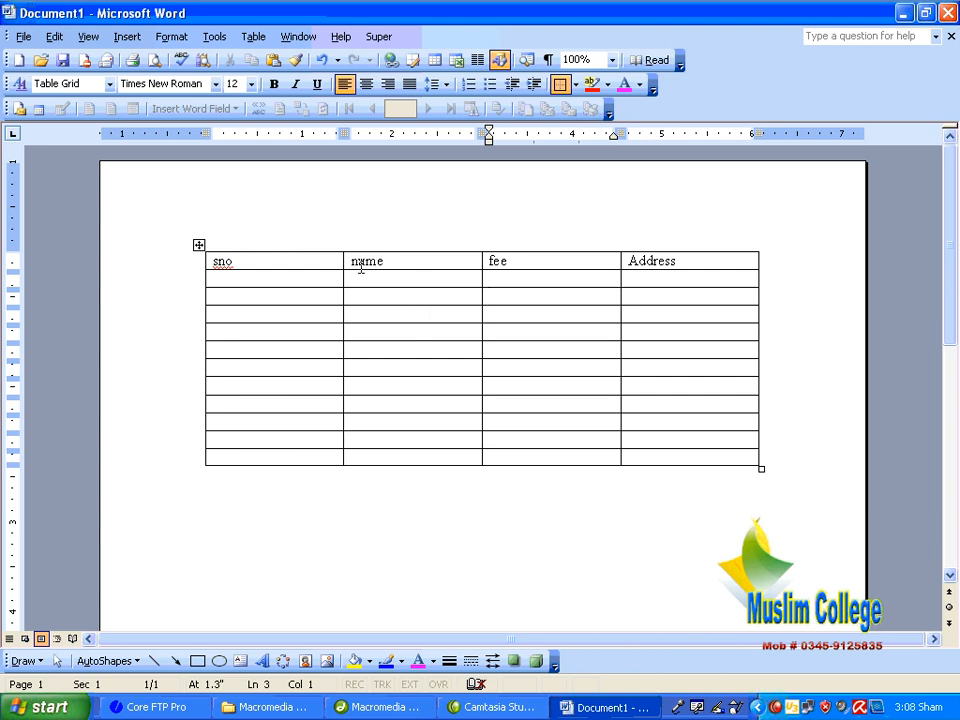
Insert a column to the left of the fee column and enter f/name as its heading.
click(538, 346)
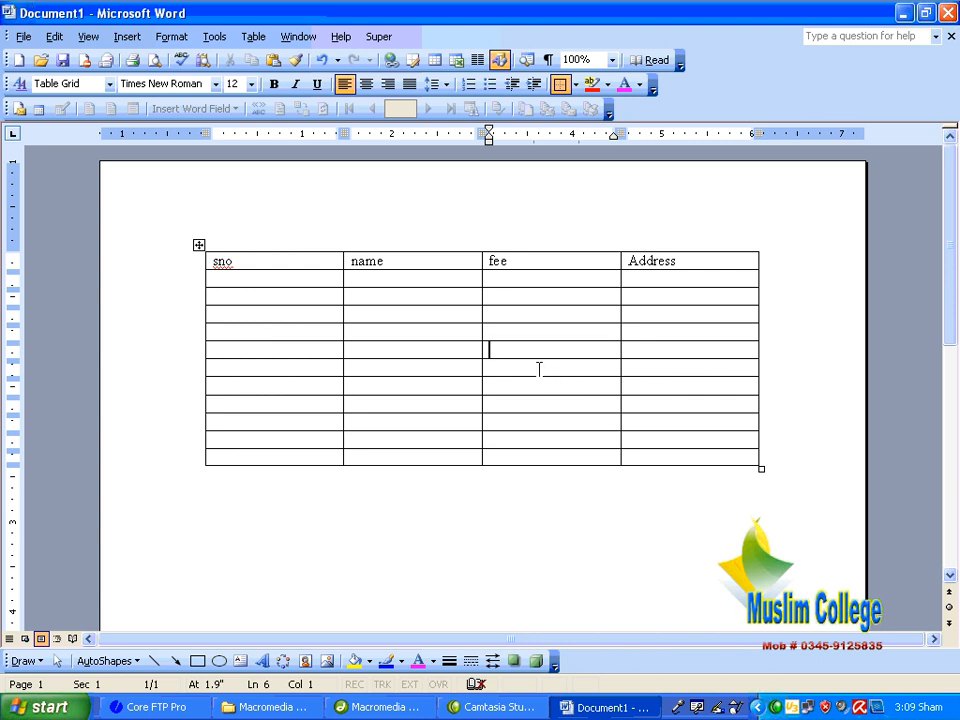
click(249, 42)
mouse_move(353, 85)
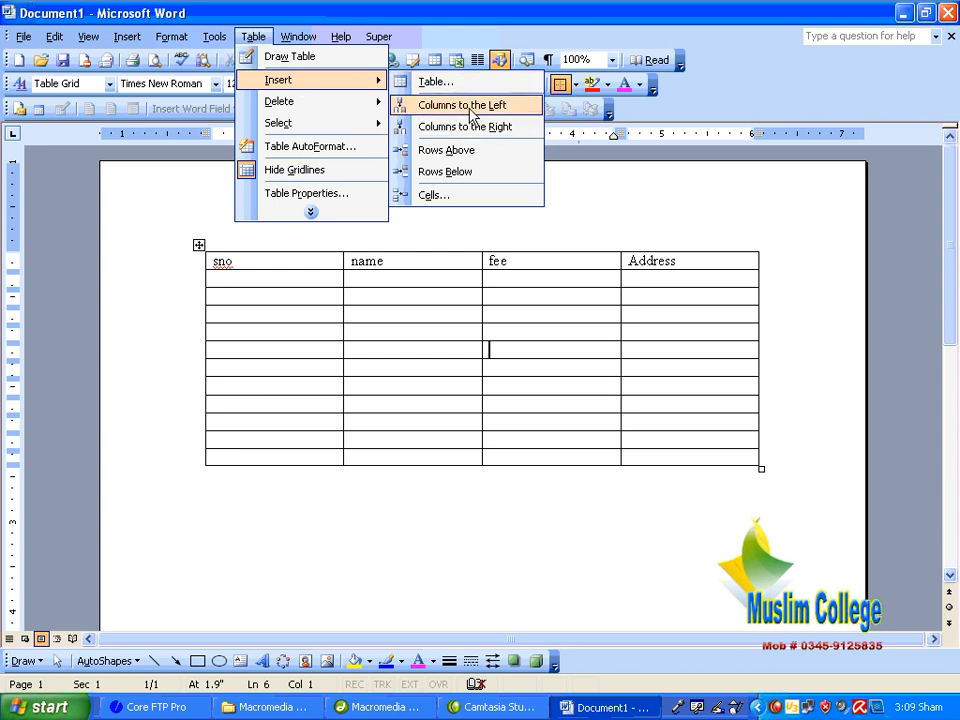
click(470, 105)
click(465, 298)
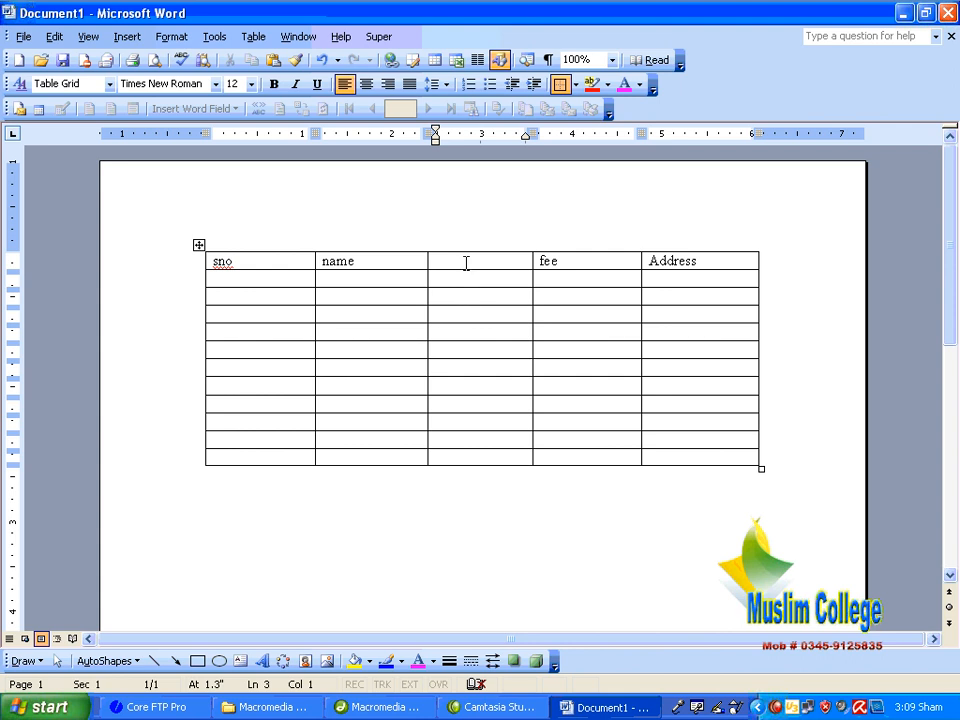
click(465, 261)
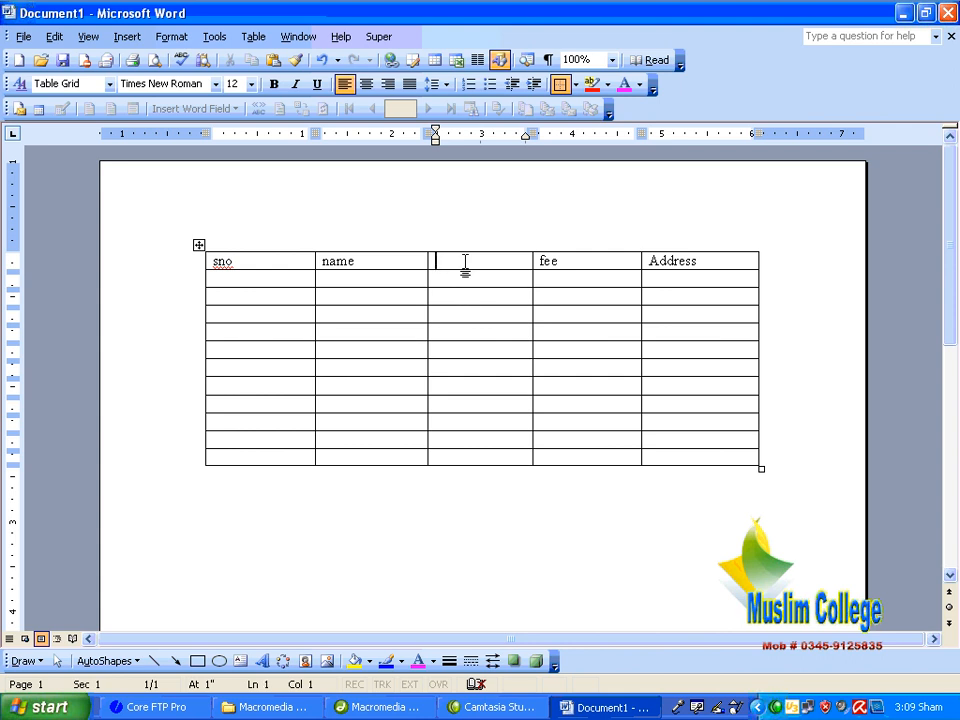
text(f/name)
Fill the sno column below its heading with the numbers 1 to 9, followed by 11 and 12.
key(Down)
key(Left)
key(Left)
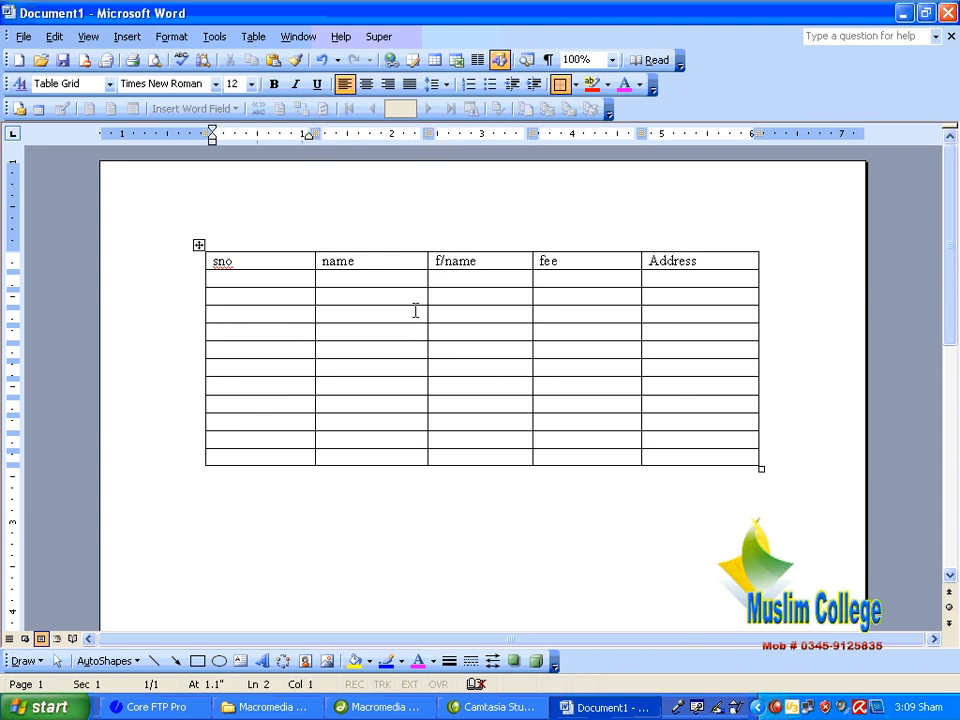
text(1)
key(Down)
text(2)
key(Down)
text(3)
key(Down)
text(4)
key(Down)
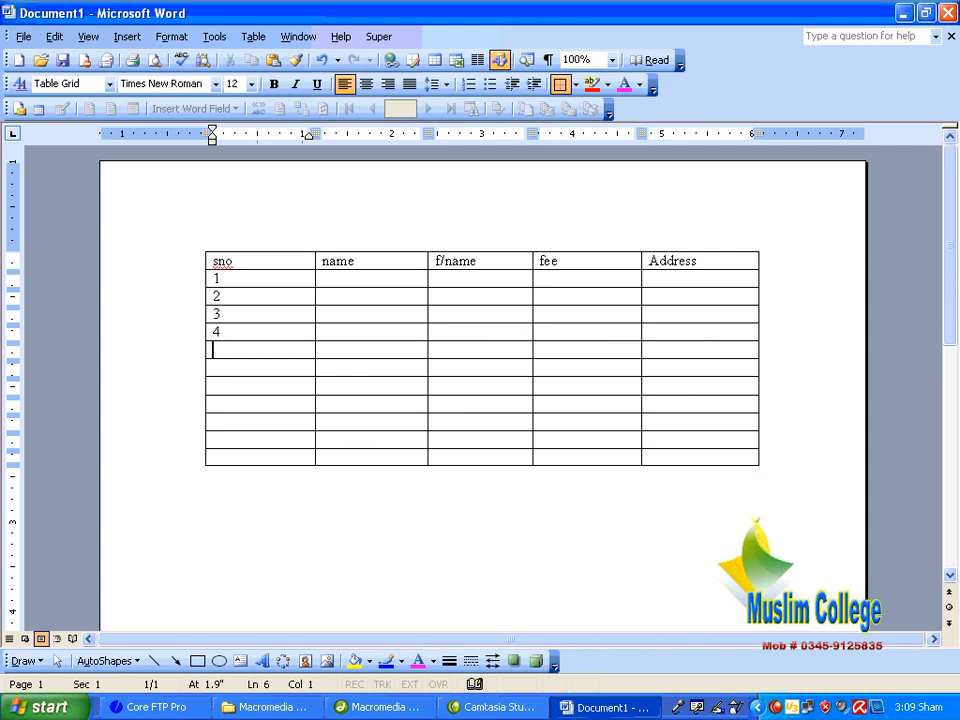
text(5)
key(Down)
text(6)
key(Down)
text(7)
key(Down)
text(8)
key(Down)
text(9)
key(Down)
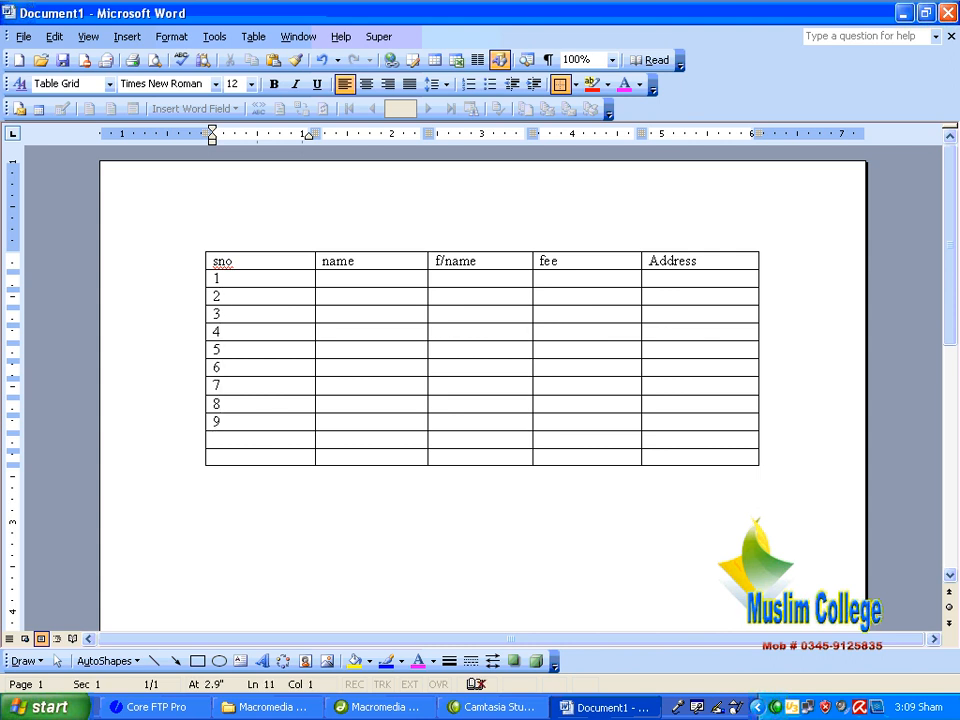
text(11)
key(Down)
text(12)
Insert a row above the row numbered 11 and enter 10 in its sno cell.
key(Up)
key(Up)
click(282, 439)
click(262, 42)
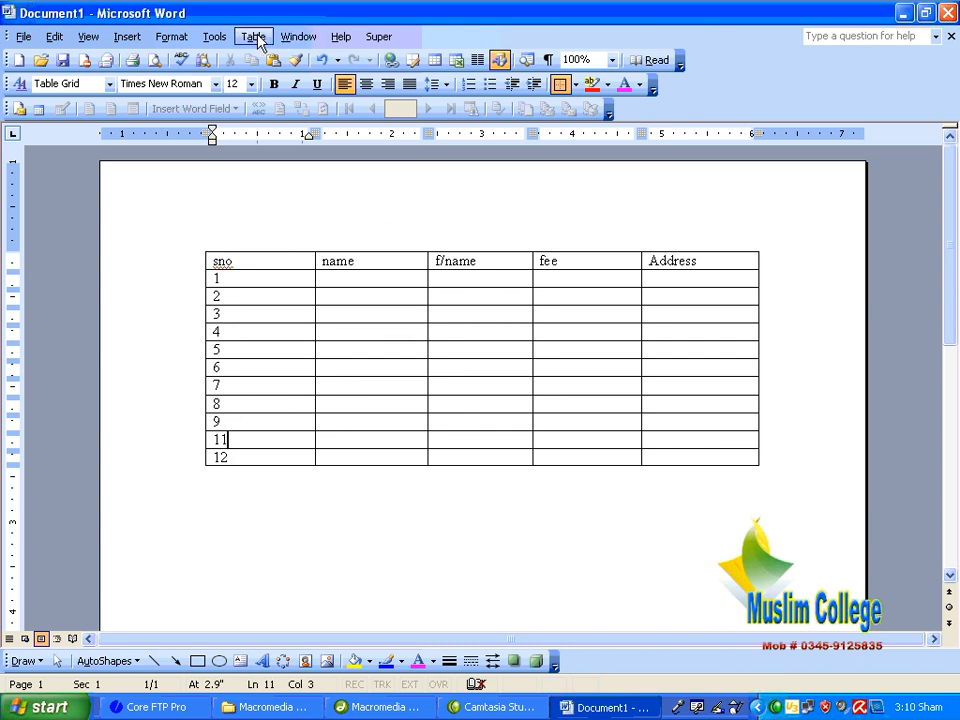
mouse_move(313, 82)
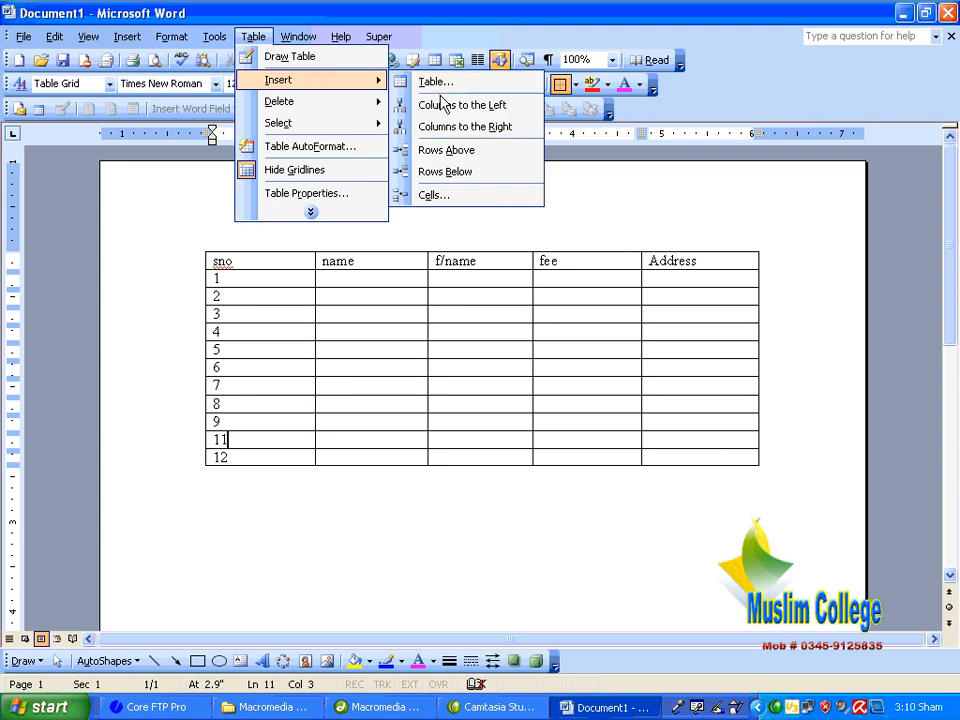
click(467, 152)
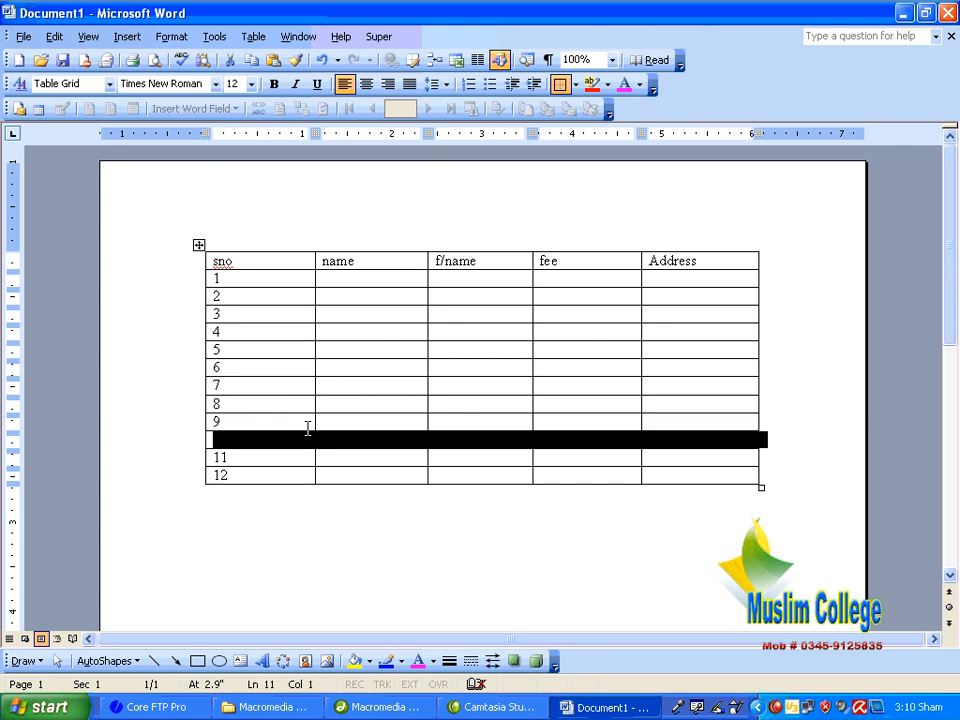
key(Down)
key(Up)
text(10)
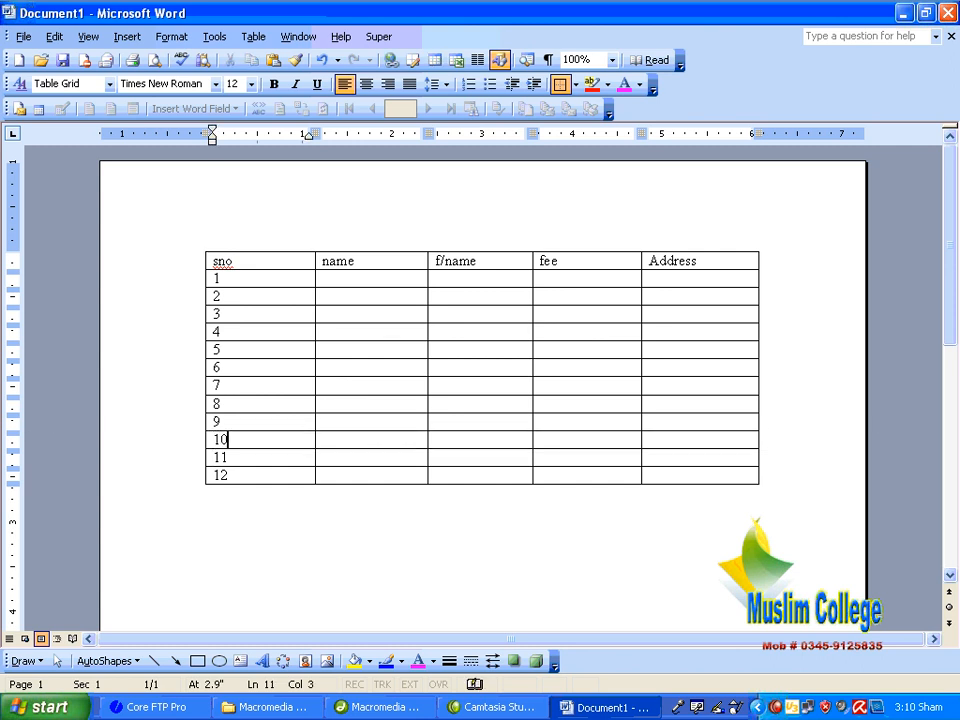
key(Down)
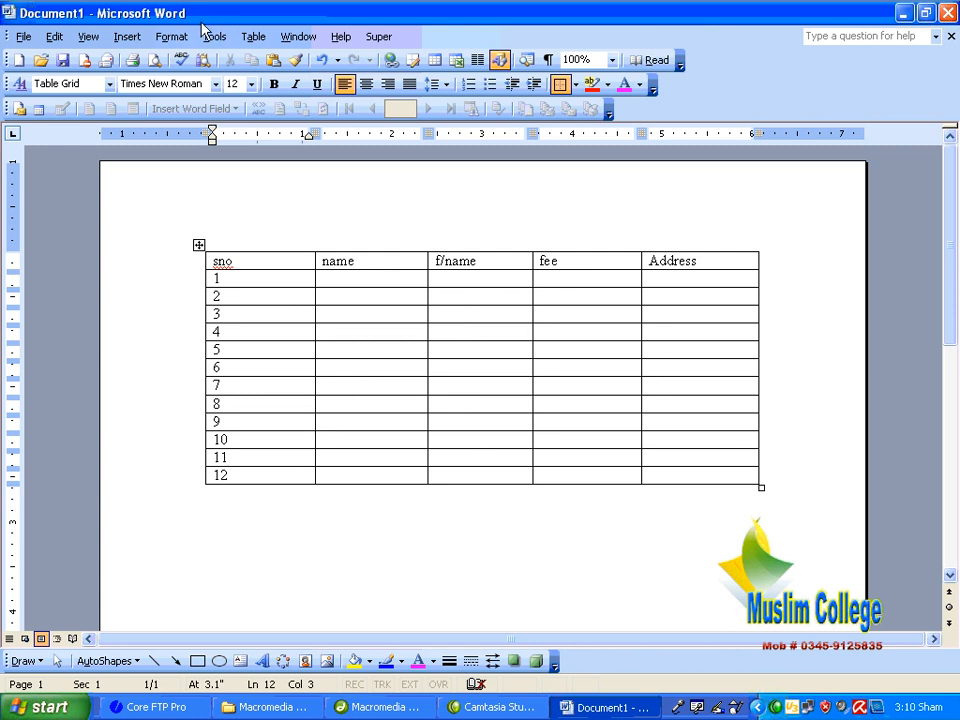
click(268, 40)
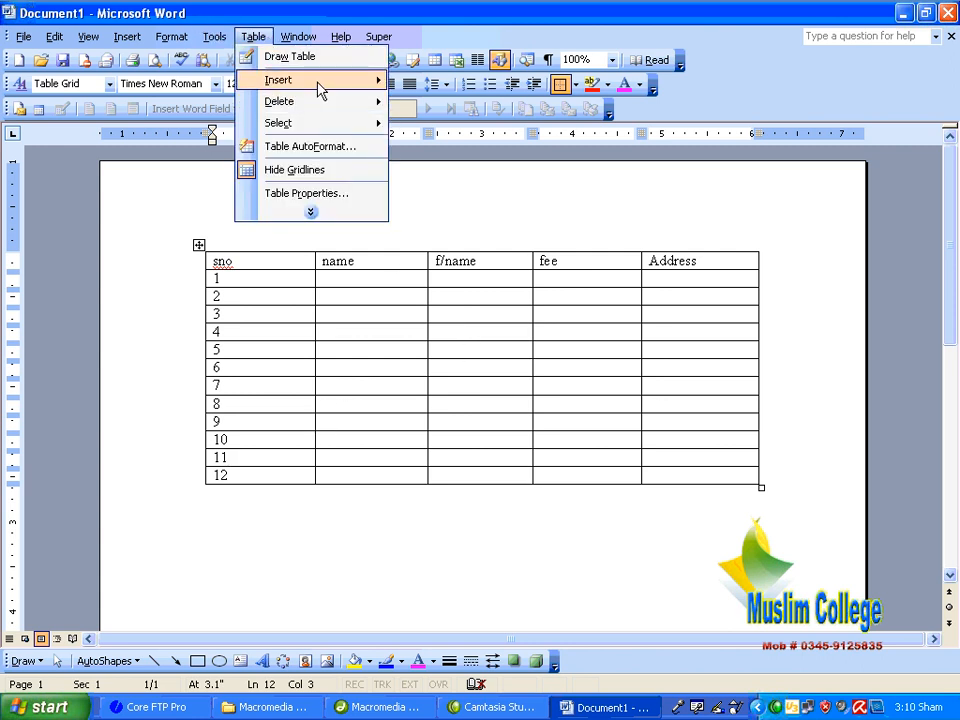
mouse_move(317, 88)
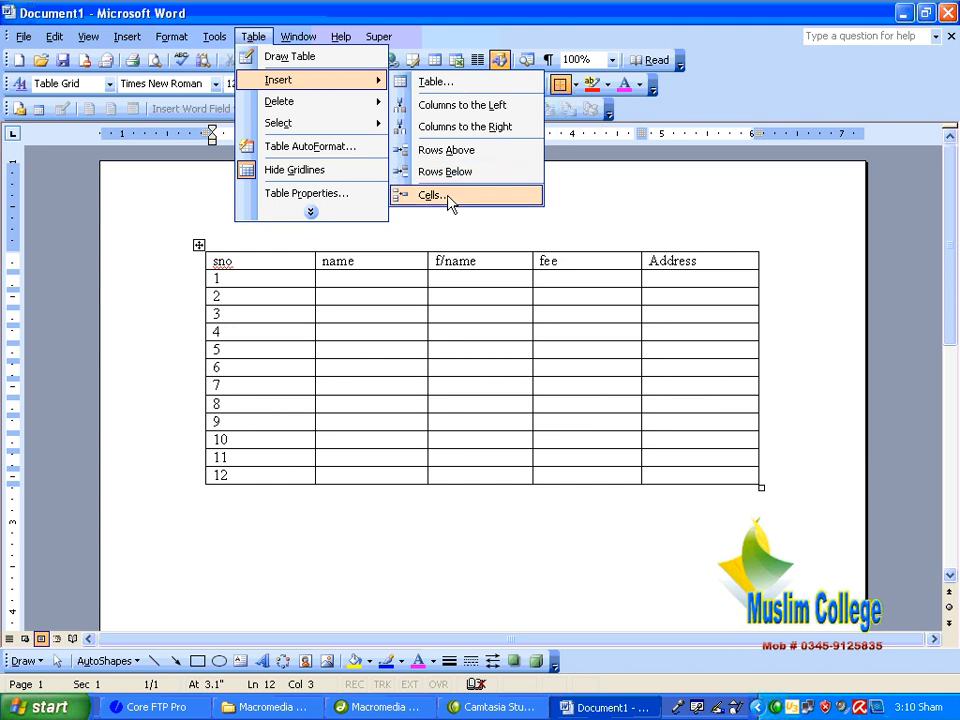
click(660, 278)
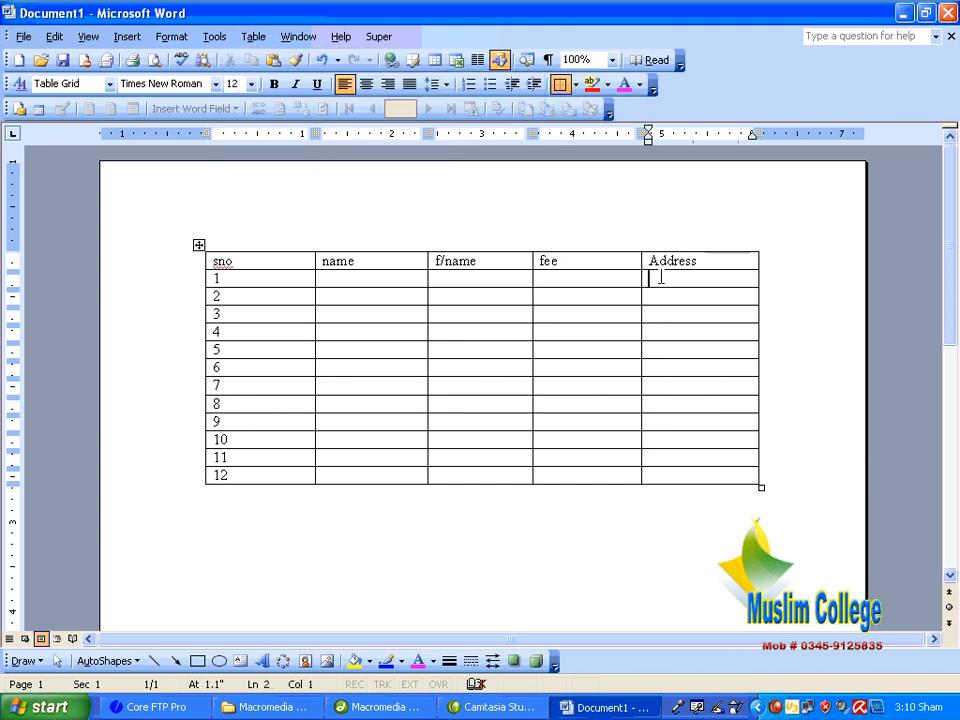
click(290, 285)
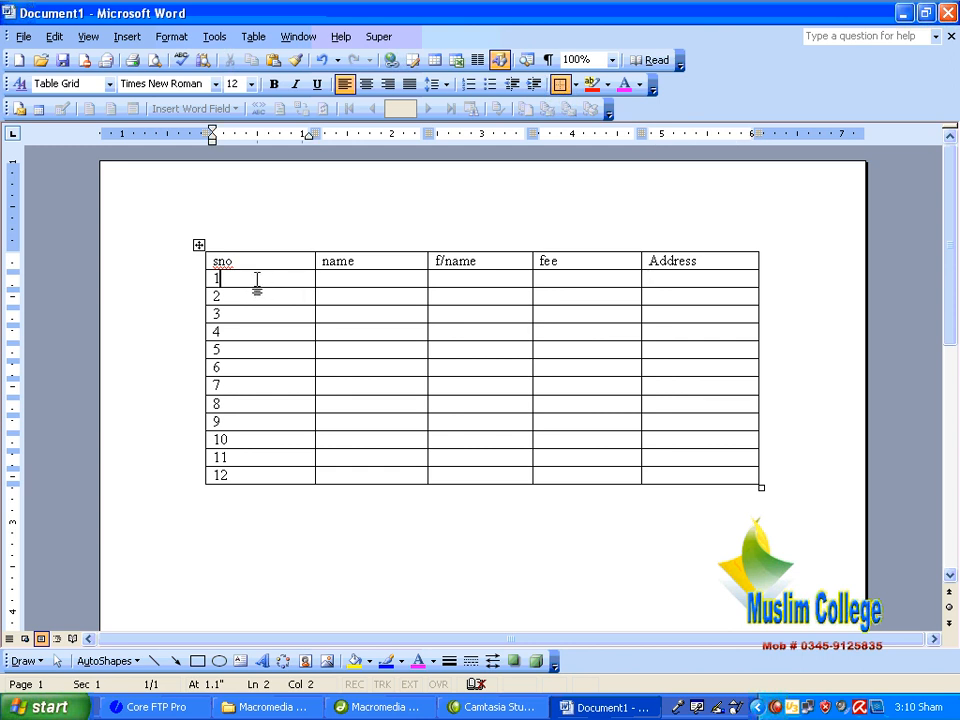
Insert a cell in the Address column of the row numbered 1, shifting cells right.
click(703, 283)
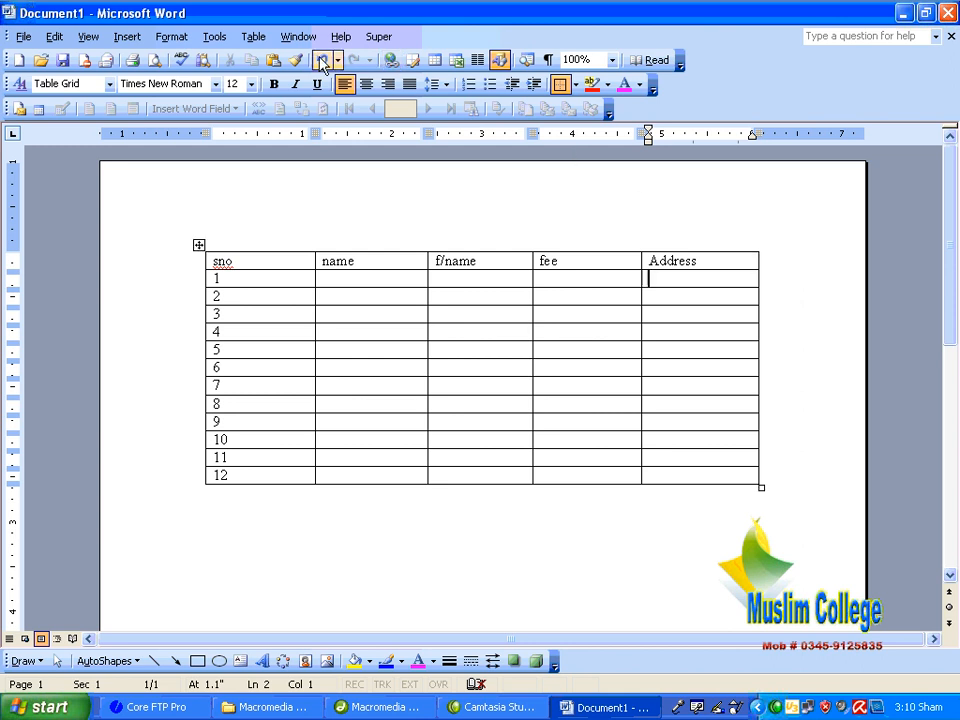
click(212, 37)
mouse_move(252, 37)
mouse_move(305, 84)
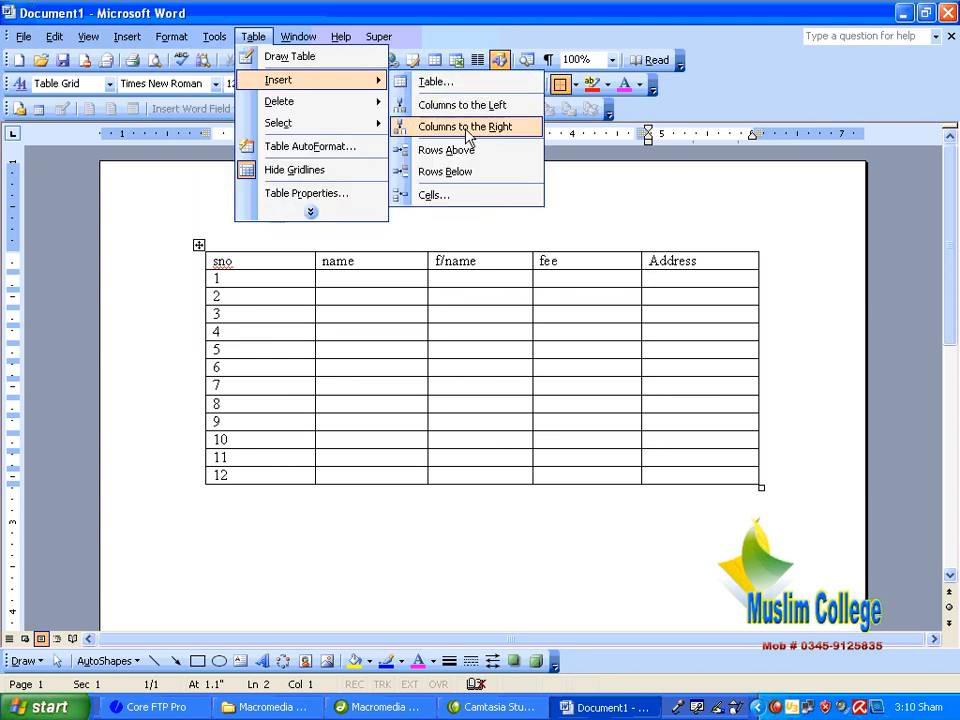
click(440, 196)
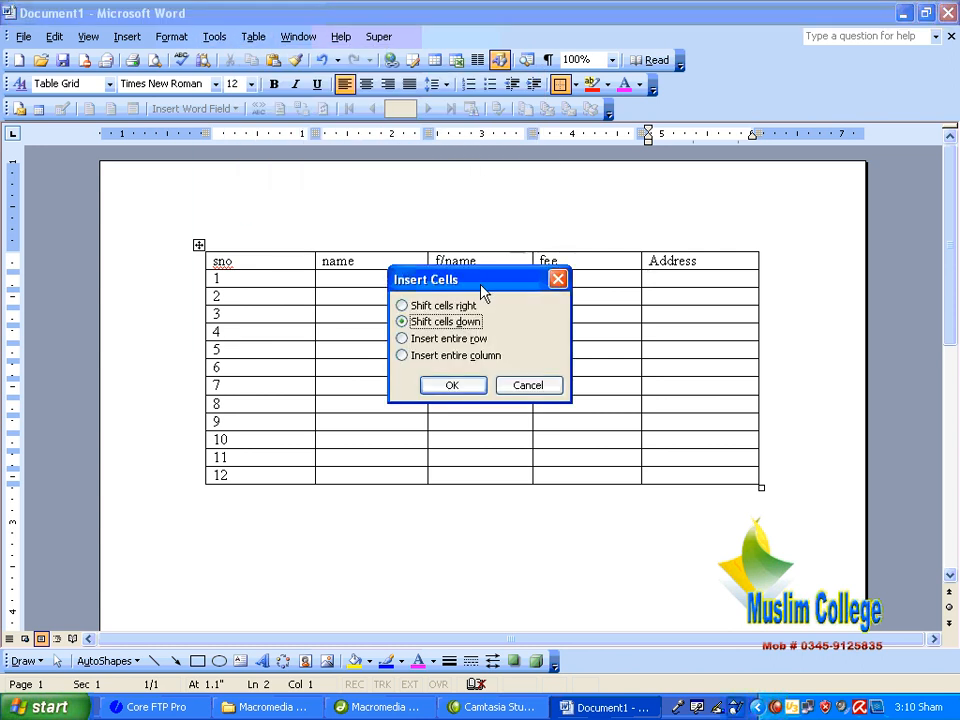
drag(484, 285, 445, 344)
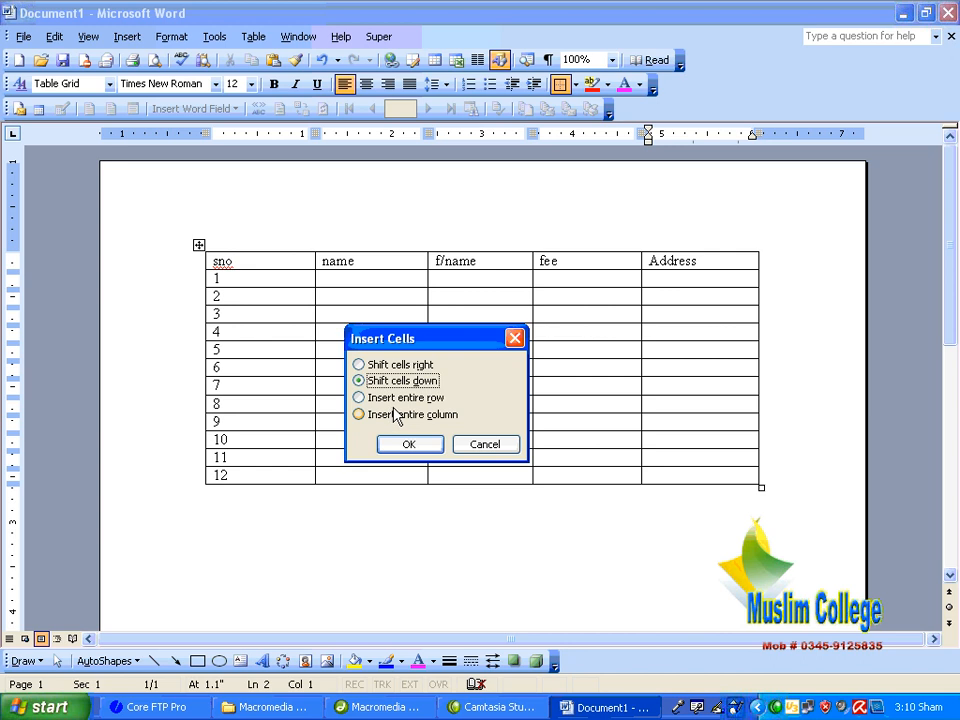
click(392, 365)
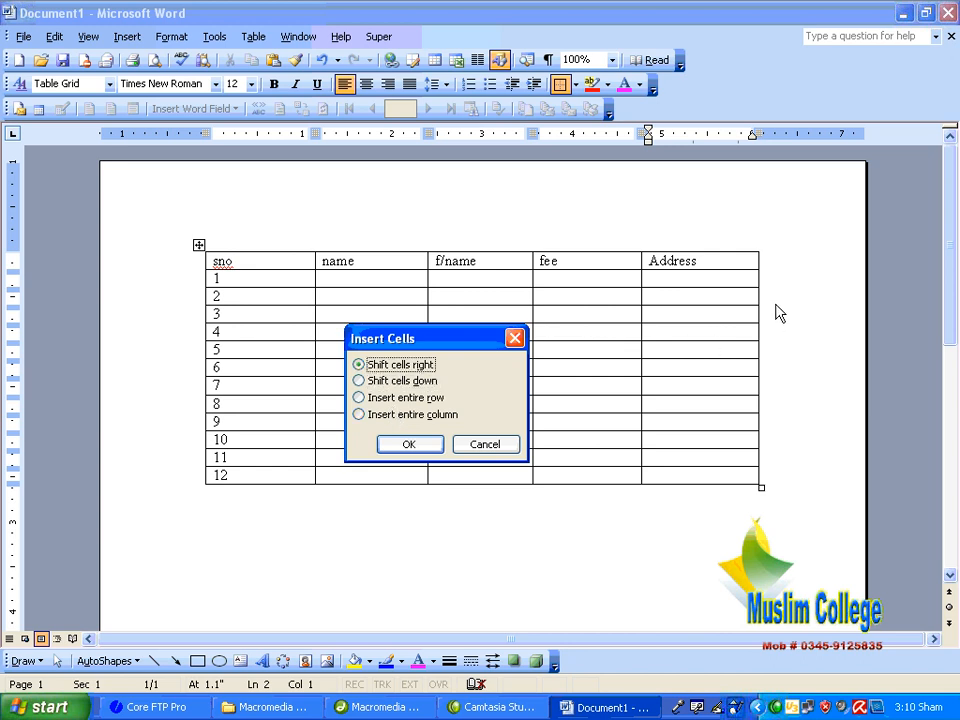
click(433, 446)
click(609, 368)
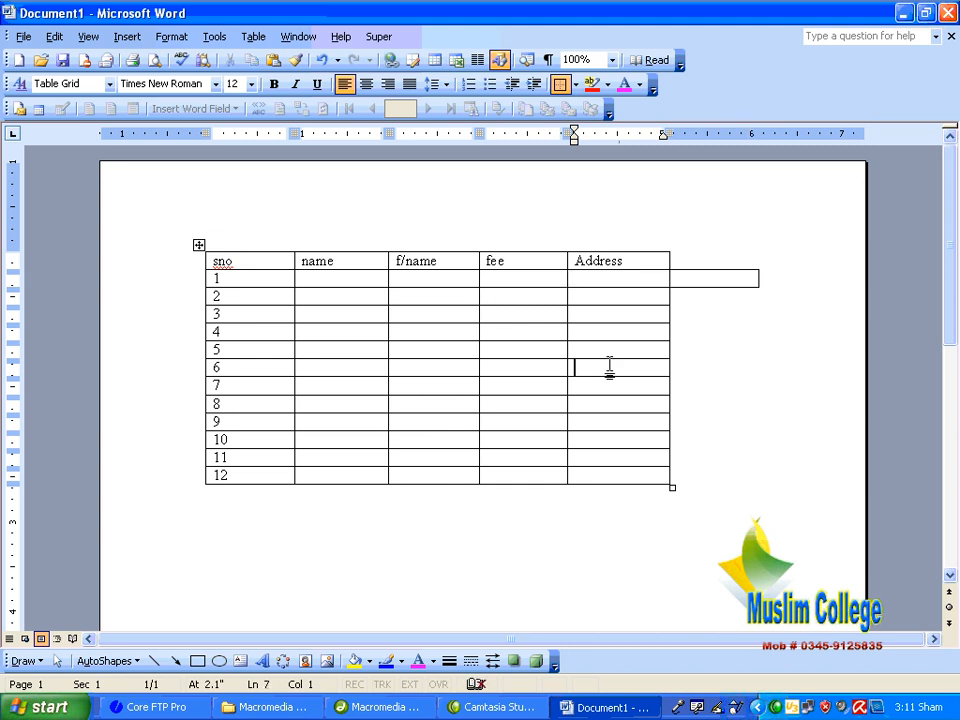
click(716, 280)
click(605, 281)
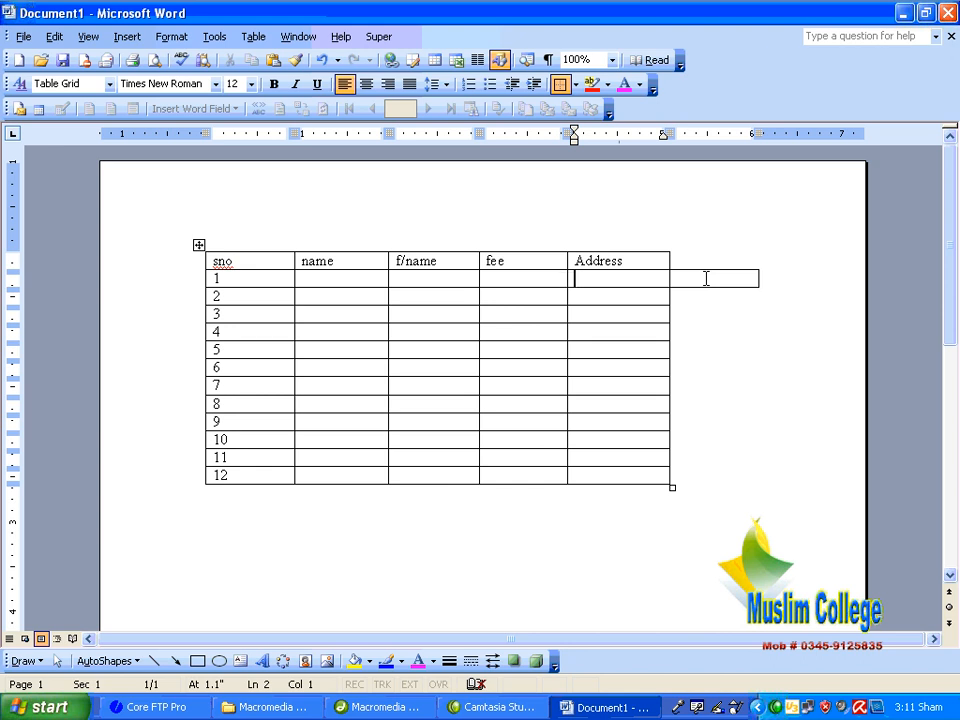
click(706, 279)
click(576, 292)
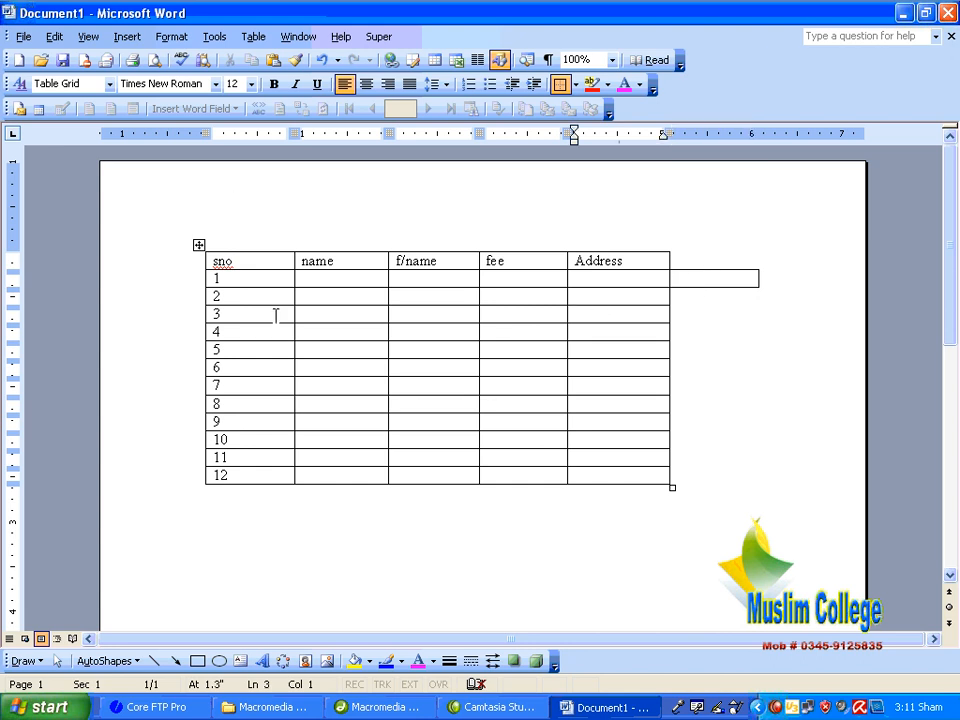
Create a one-row, five-column table below the existing table from a line of plus signs separated by tabs.
click(213, 531)
click(210, 543)
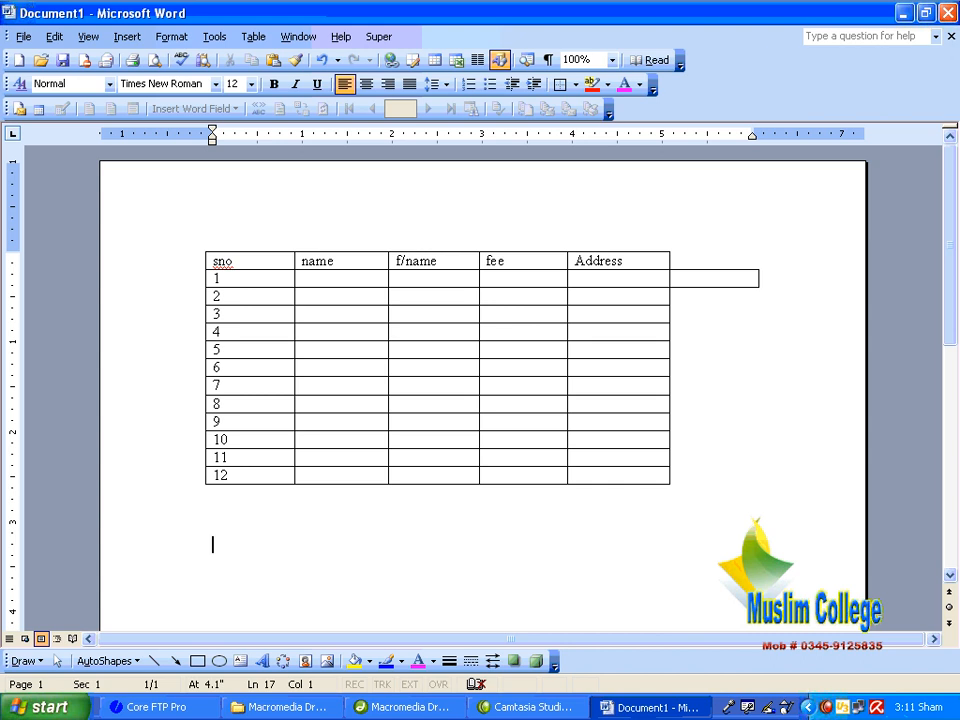
text(+)
key(Tab)
text(+)
key(Tab)
text(+)
key(Tab)
text(+)
key(Tab)
text(+)
key(Tab)
text(+)
key(Return)
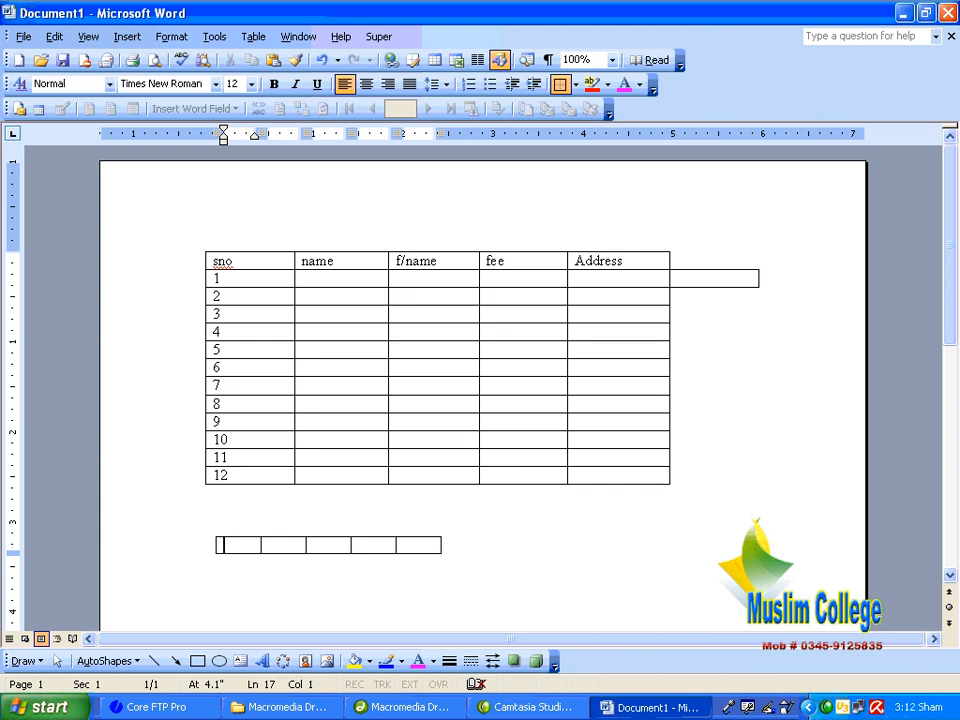
Add five more rows to the small five-column table, one after another below its first row.
key(Tab)
key(Tab)
key(Right)
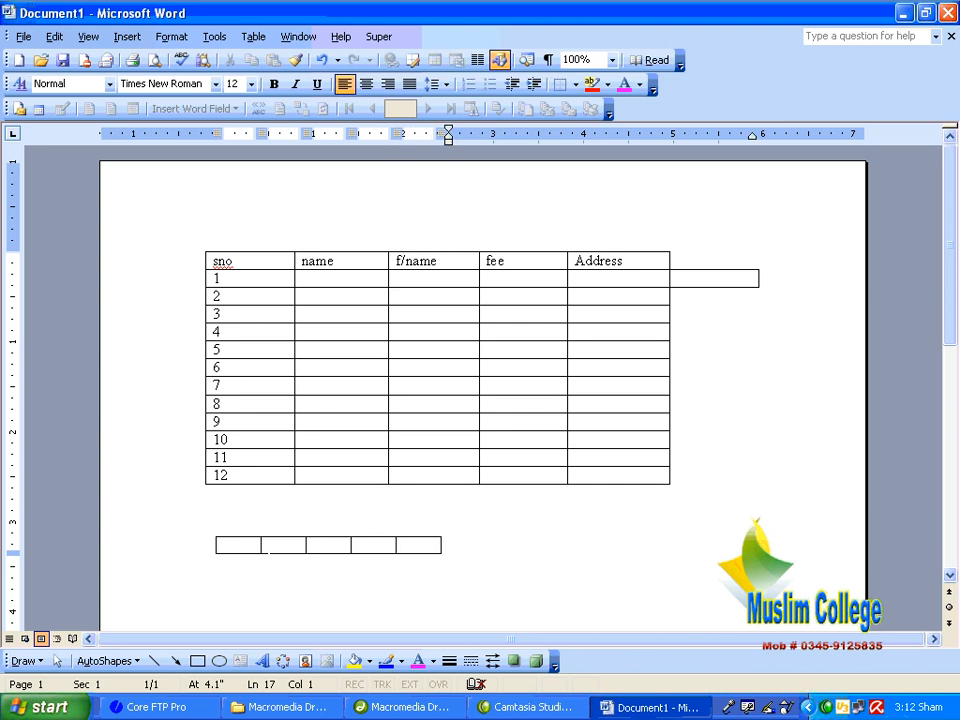
key(Return)
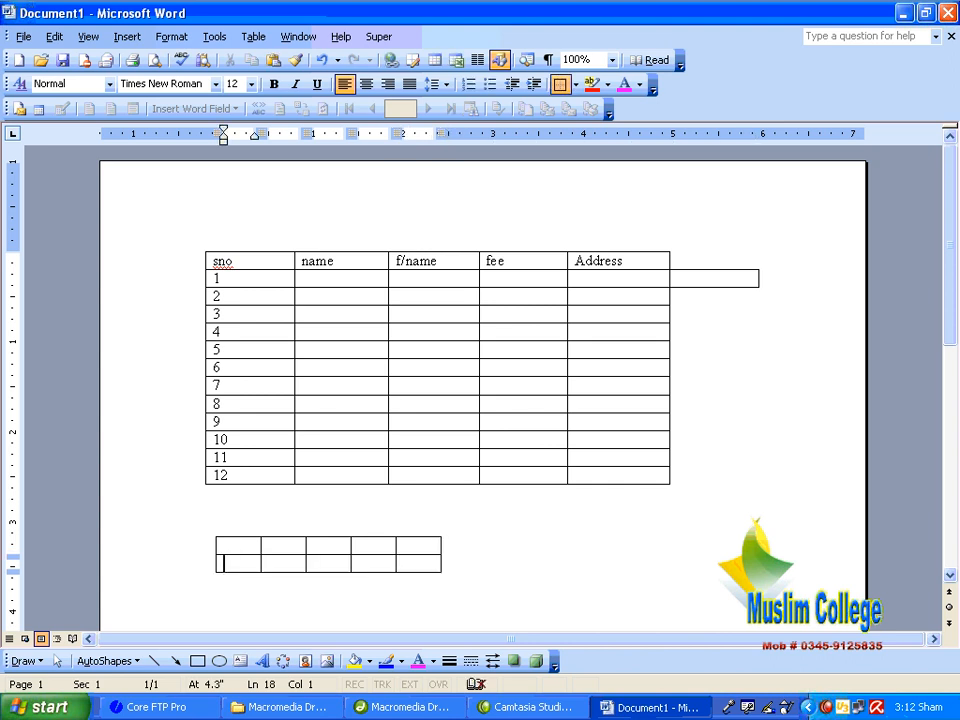
key(Right)
key(Right)
key(Right)
key(Right)
key(Right)
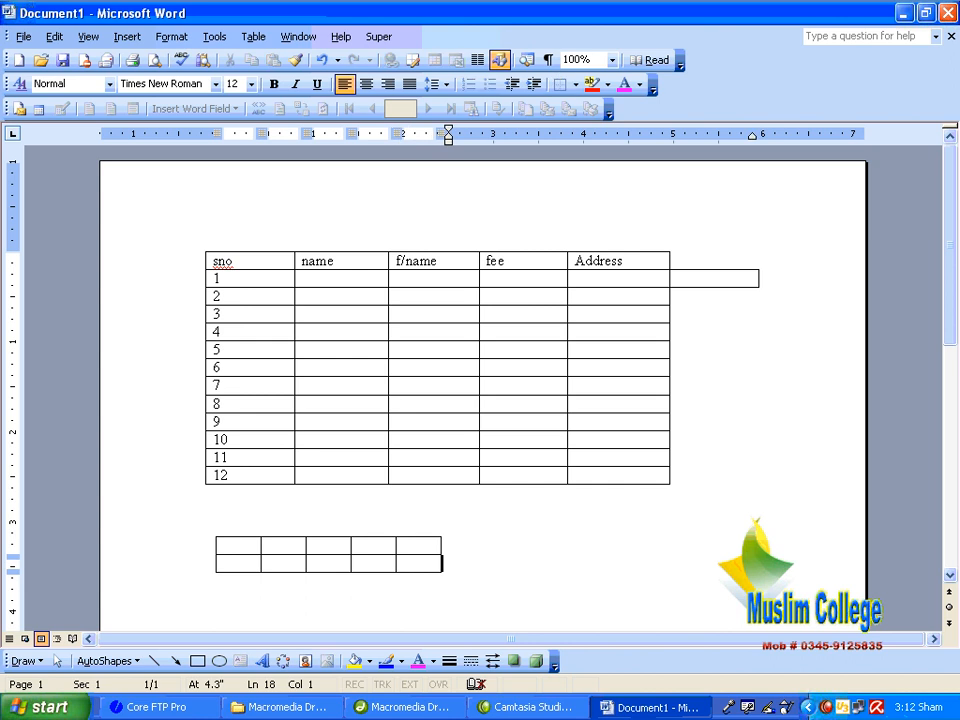
key(Return)
key(Right)
key(Right)
key(Right)
key(Right)
key(Right)
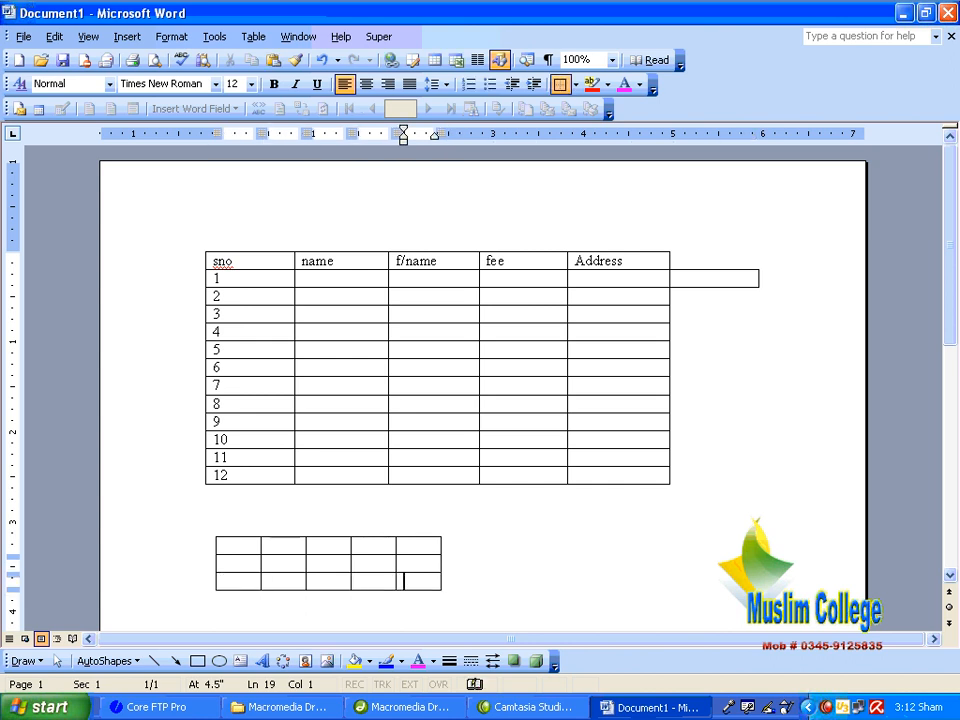
key(Return)
key(Right)
key(Right)
key(Right)
key(Right)
key(Right)
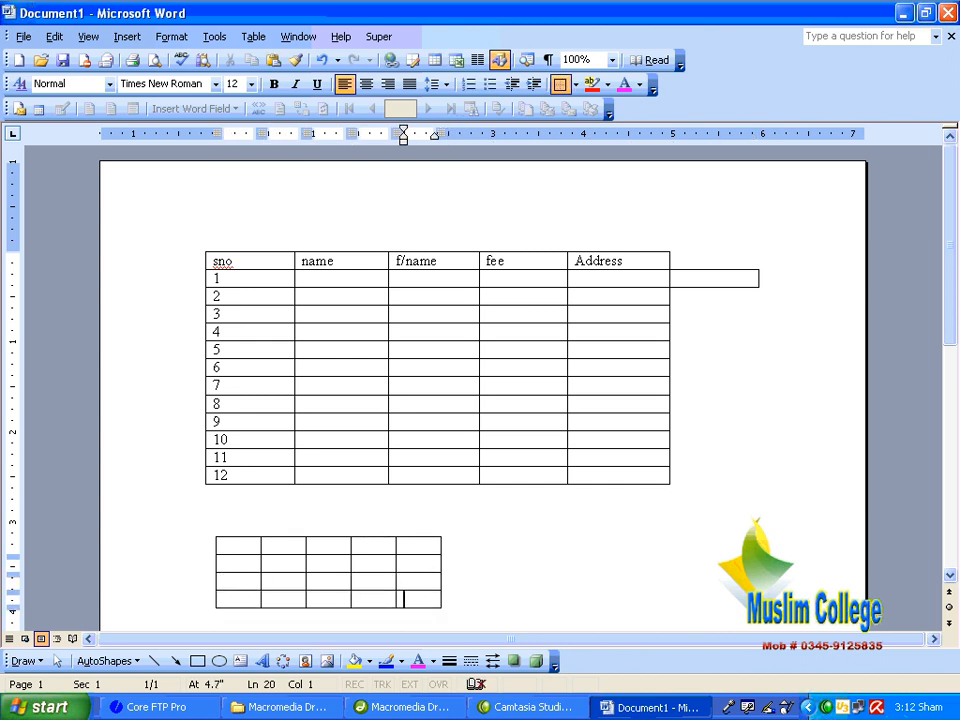
key(Return)
key(Right)
key(Right)
key(Right)
key(Right)
key(Right)
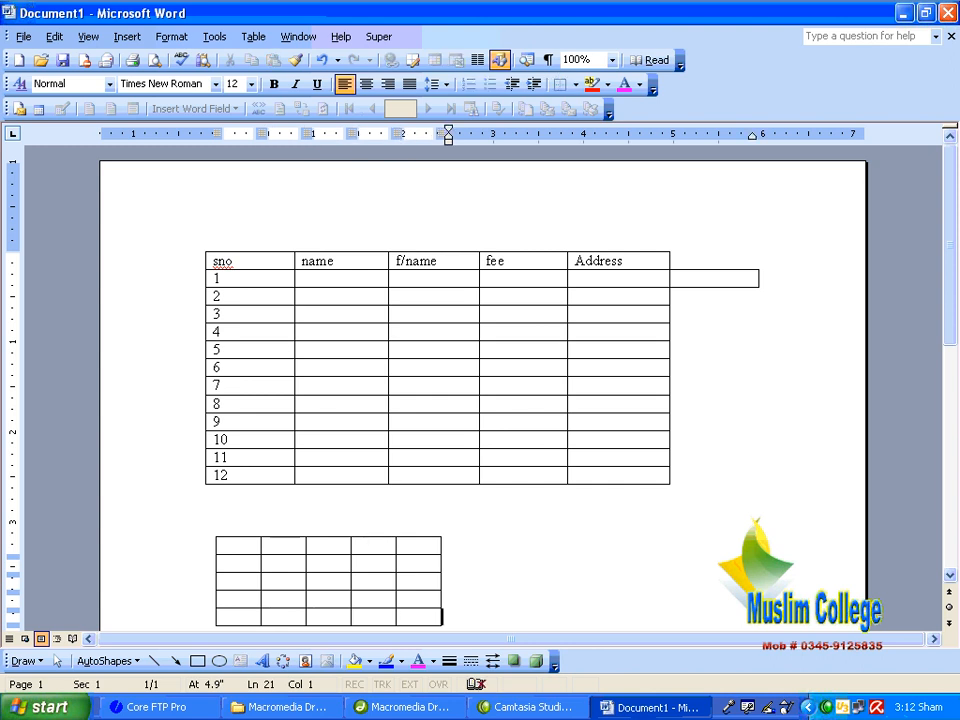
key(Return)
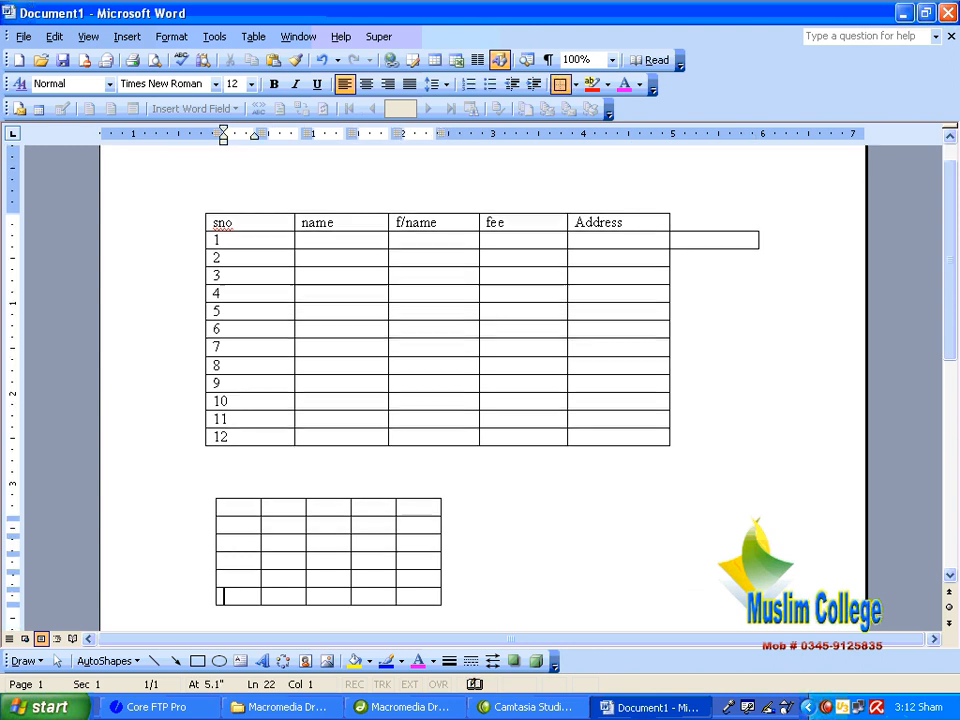
Add a blank row at the end of the larger table, below the row numbered 12.
click(587, 432)
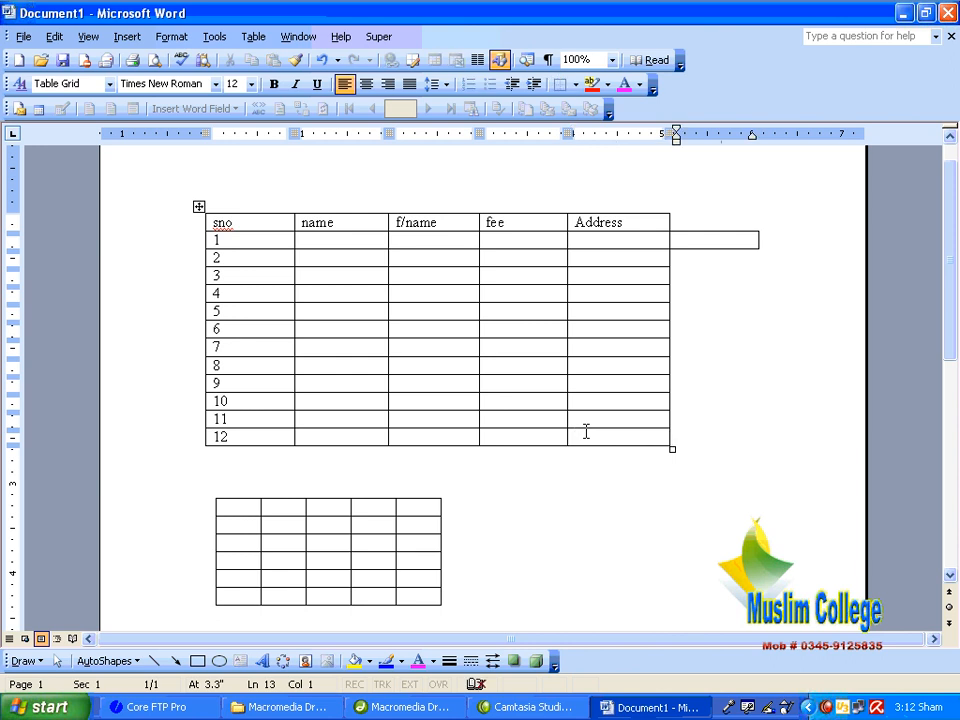
key(Tab)
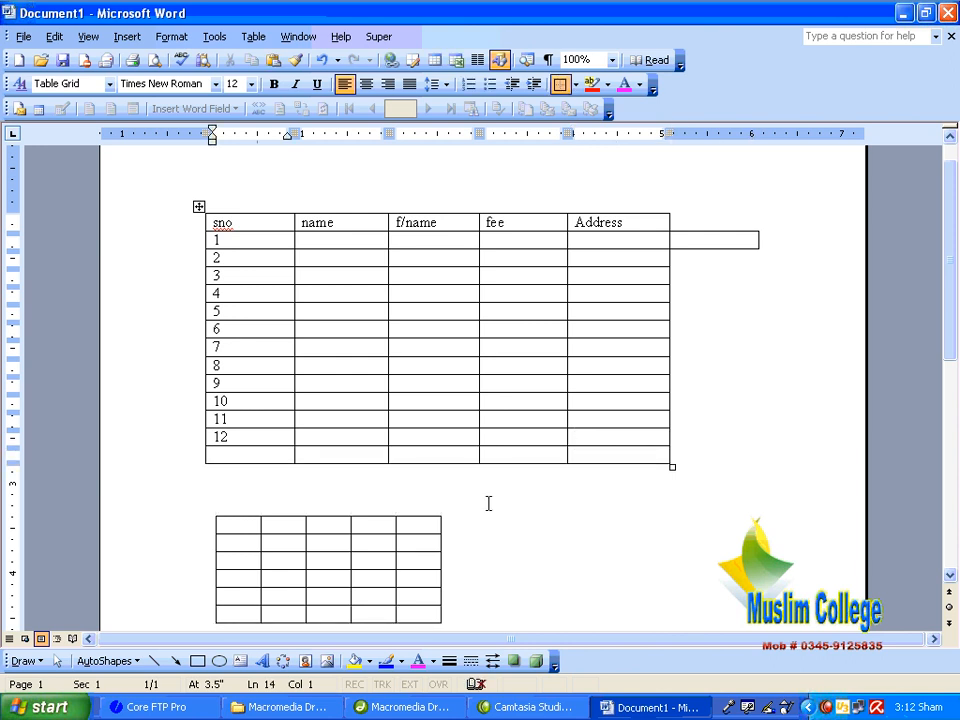
click(506, 549)
scroll(507, 549, down, 3)
scroll(480, 491, up, 4)
scroll(469, 456, down, 2)
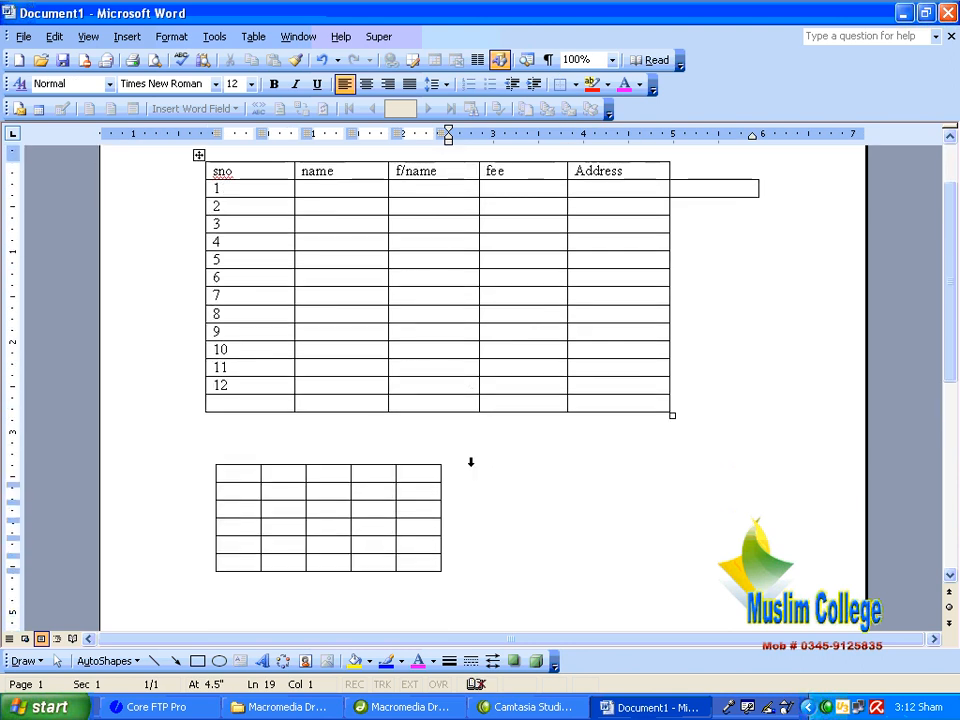
click(430, 336)
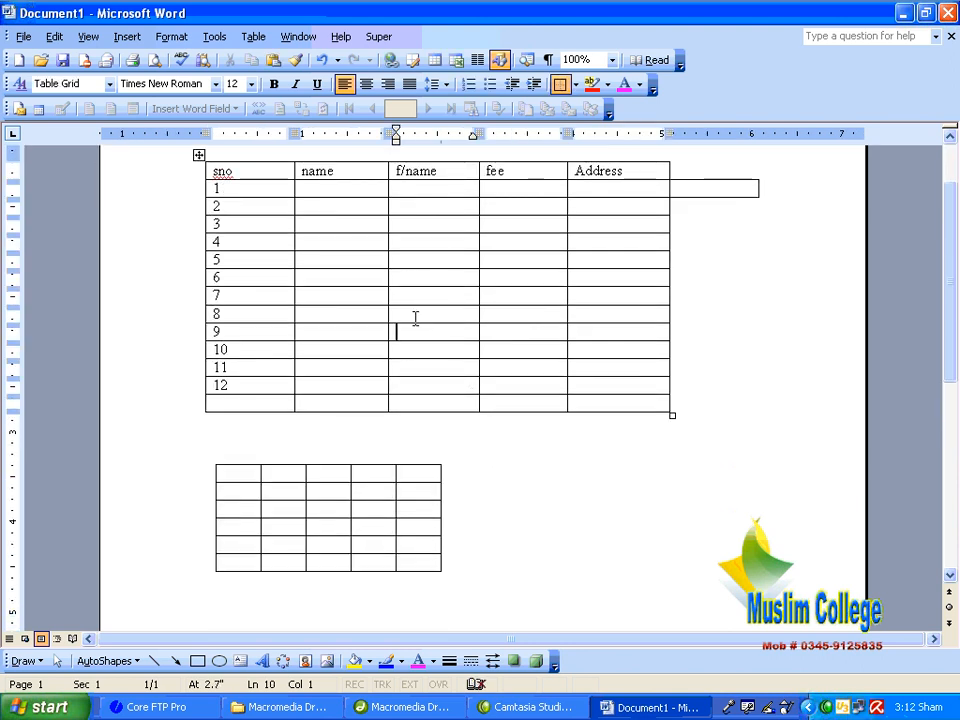
click(254, 38)
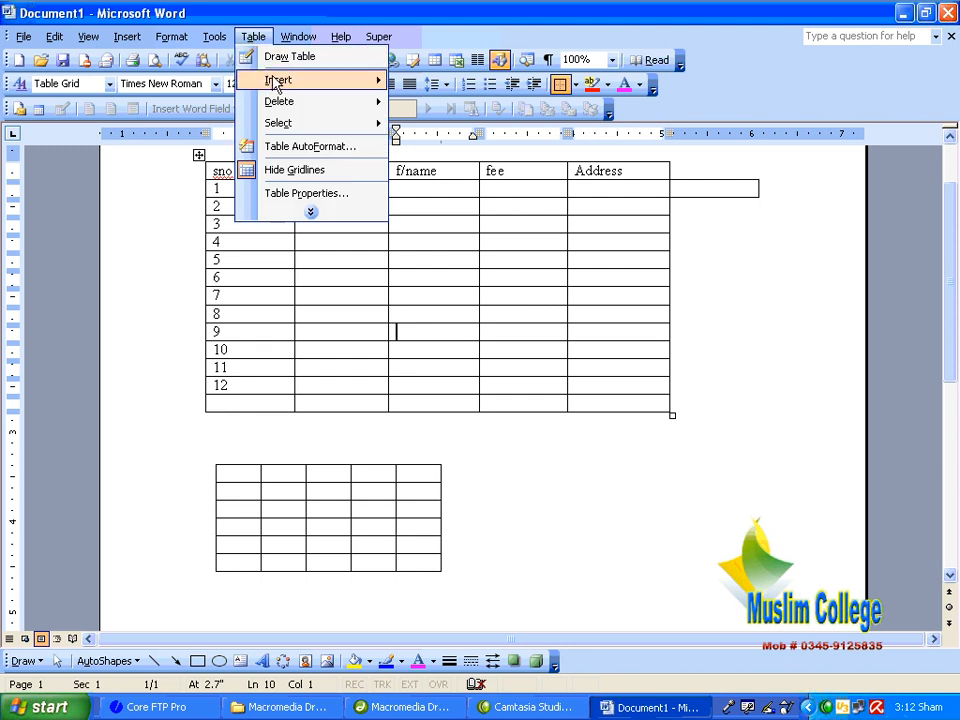
mouse_move(309, 105)
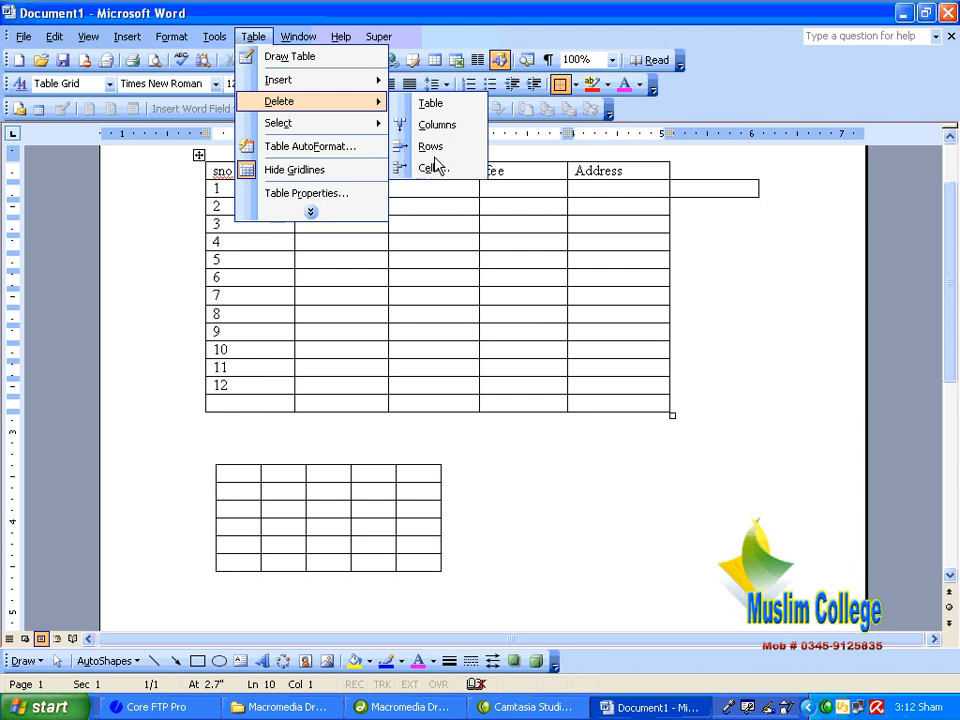
Delete the extra cell projecting past the Address column in the row numbered 1, shifting cells left.
click(697, 190)
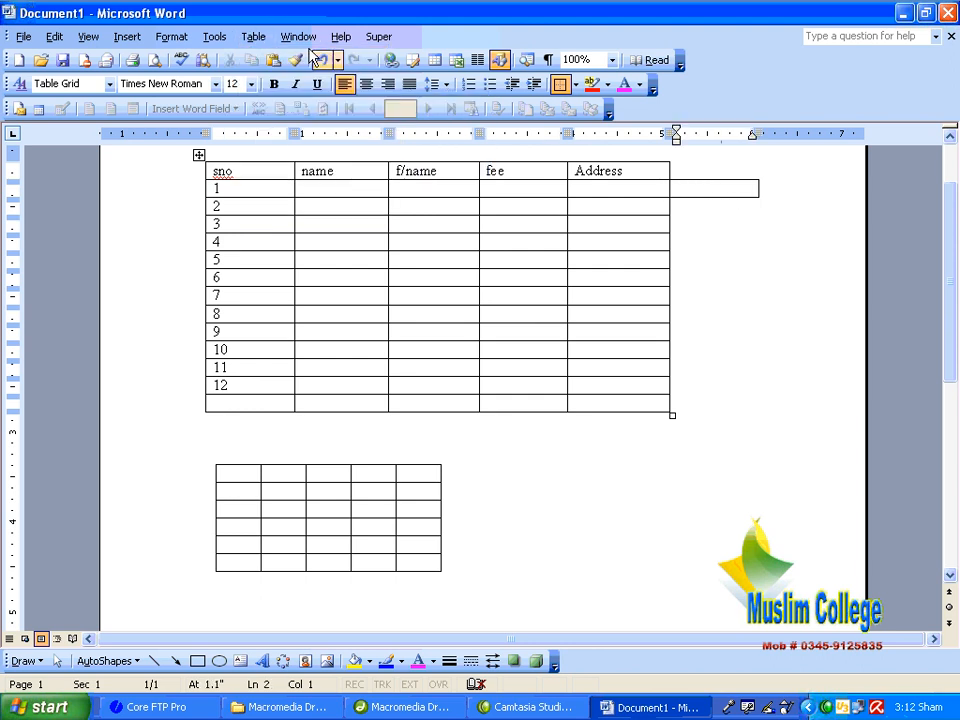
click(247, 44)
mouse_move(216, 95)
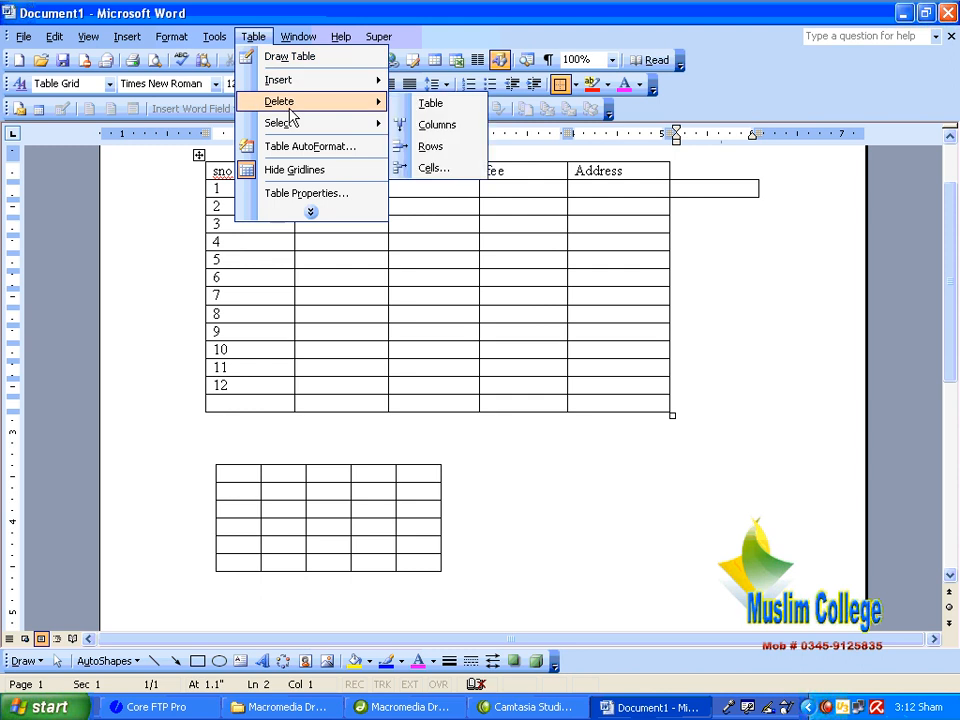
click(428, 170)
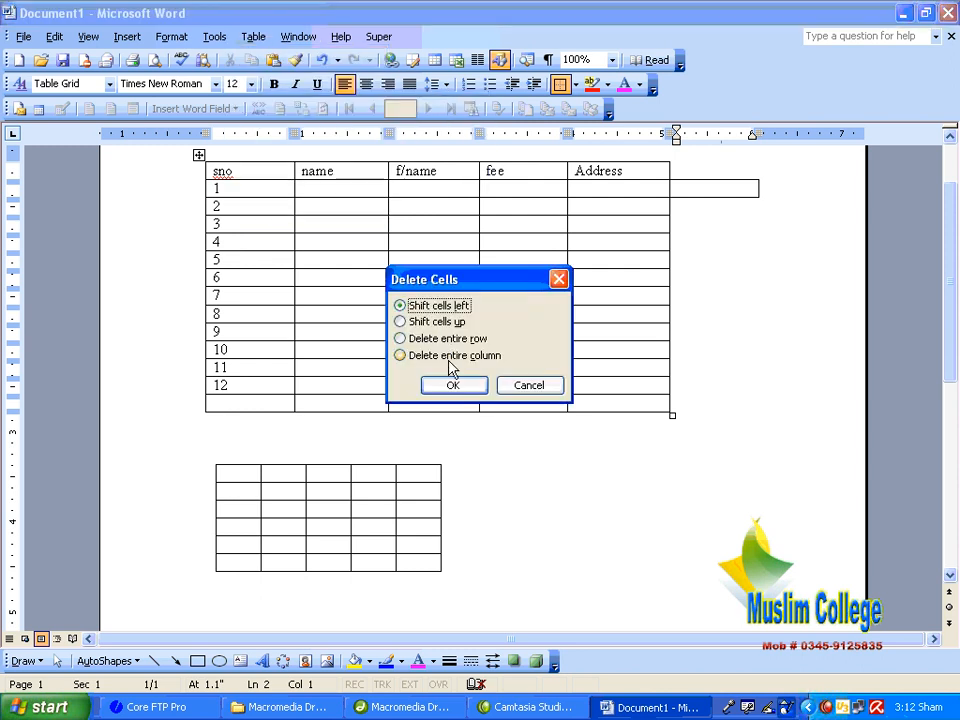
click(452, 386)
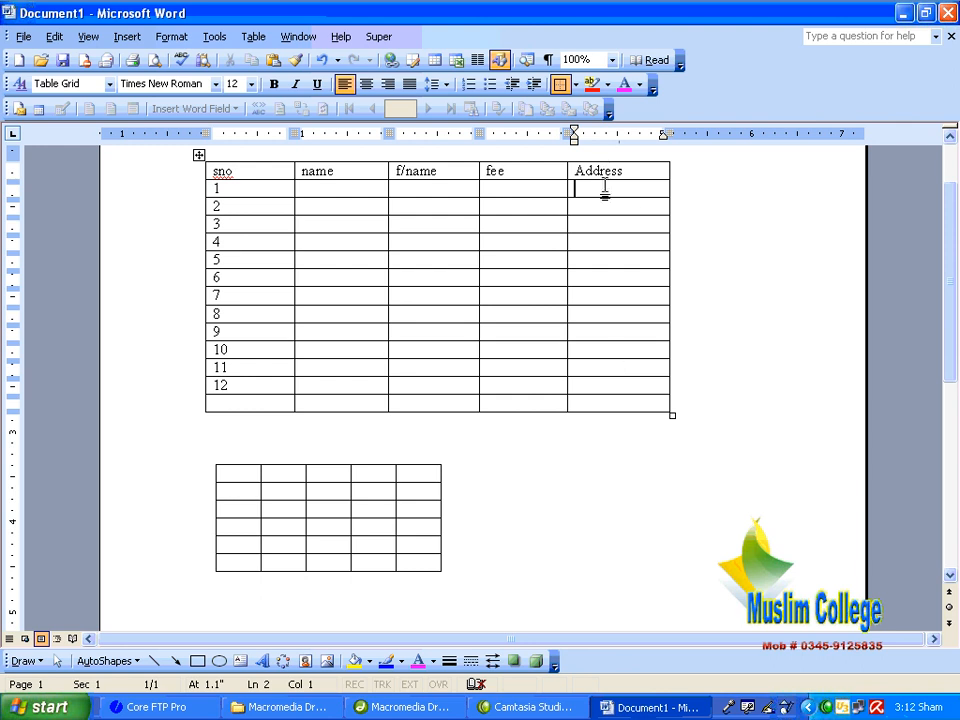
Select the entire Address column of the larger table, then return the cursor to its cell in the row numbered 1.
click(253, 37)
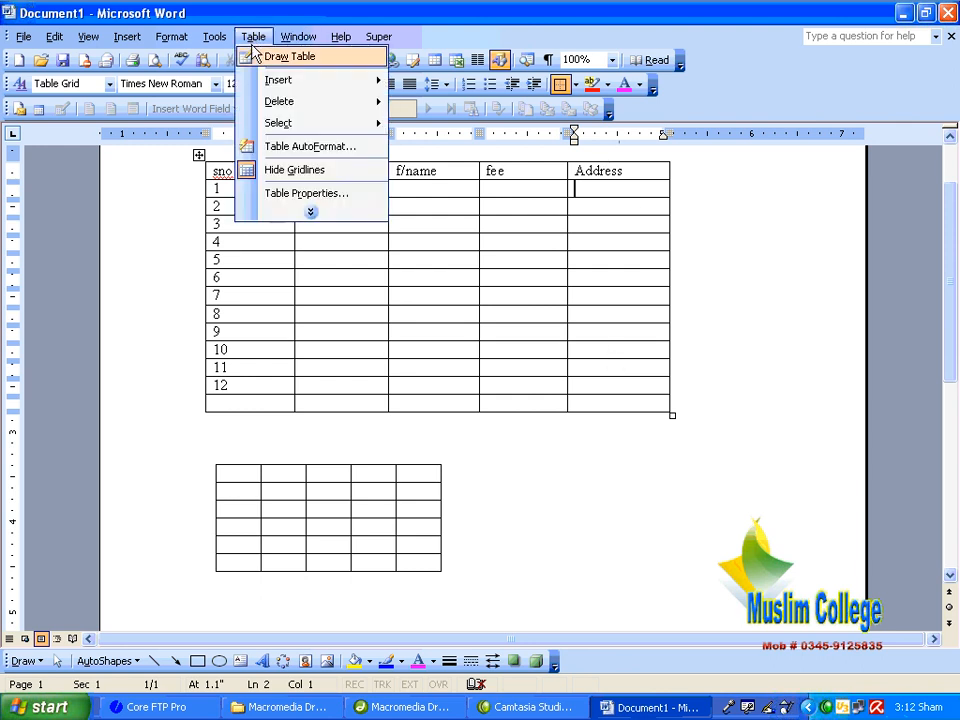
mouse_move(300, 127)
click(468, 146)
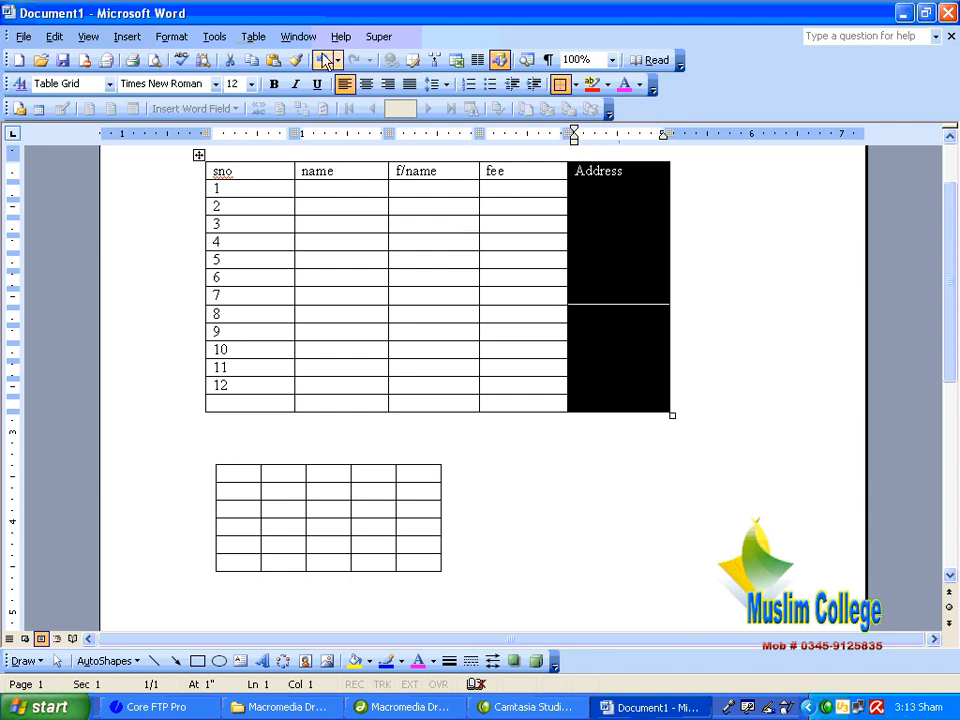
click(484, 274)
click(607, 193)
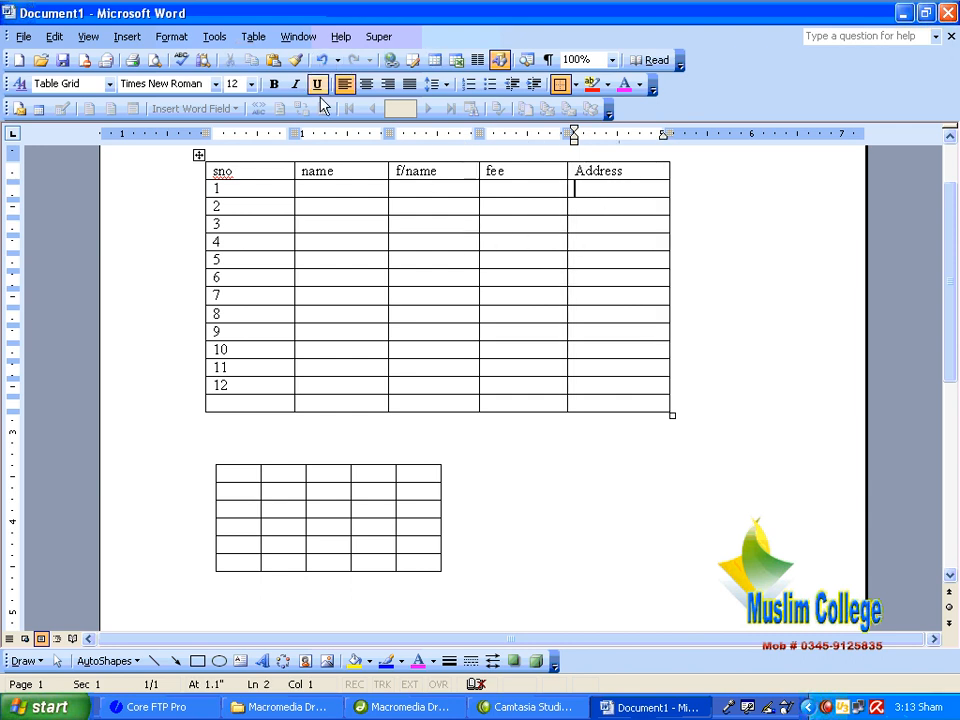
Delete the Address column from the larger table.
click(253, 37)
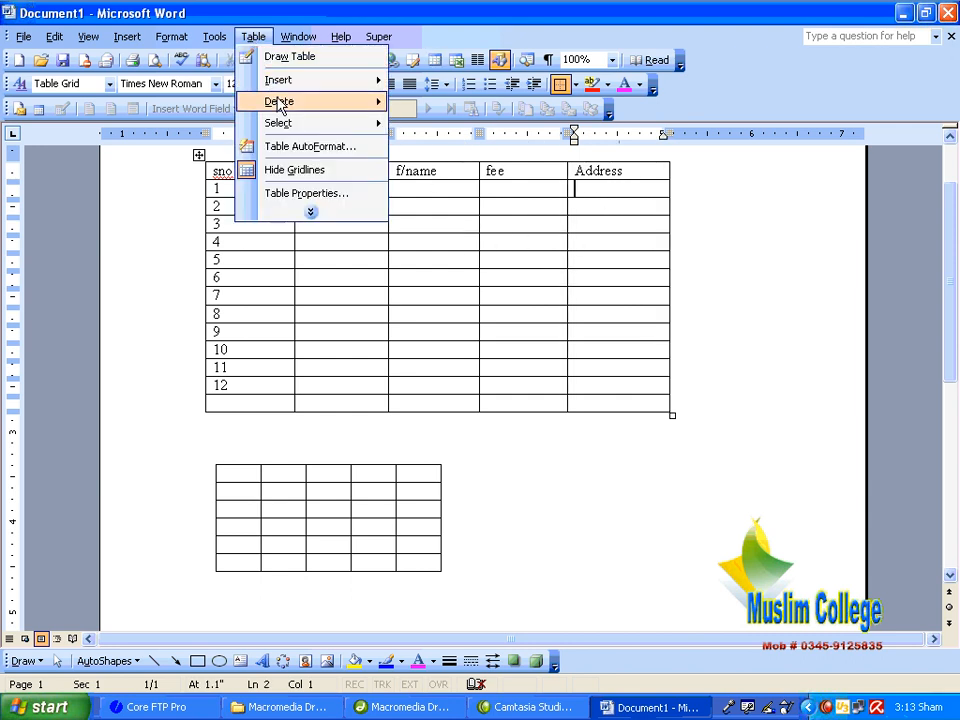
mouse_move(279, 101)
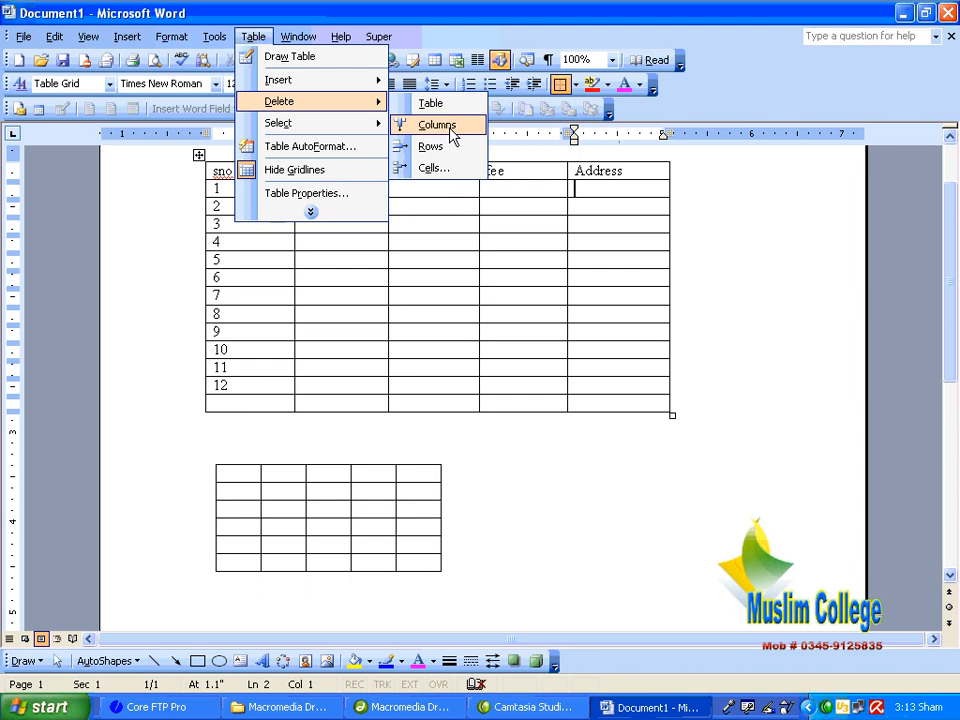
click(450, 128)
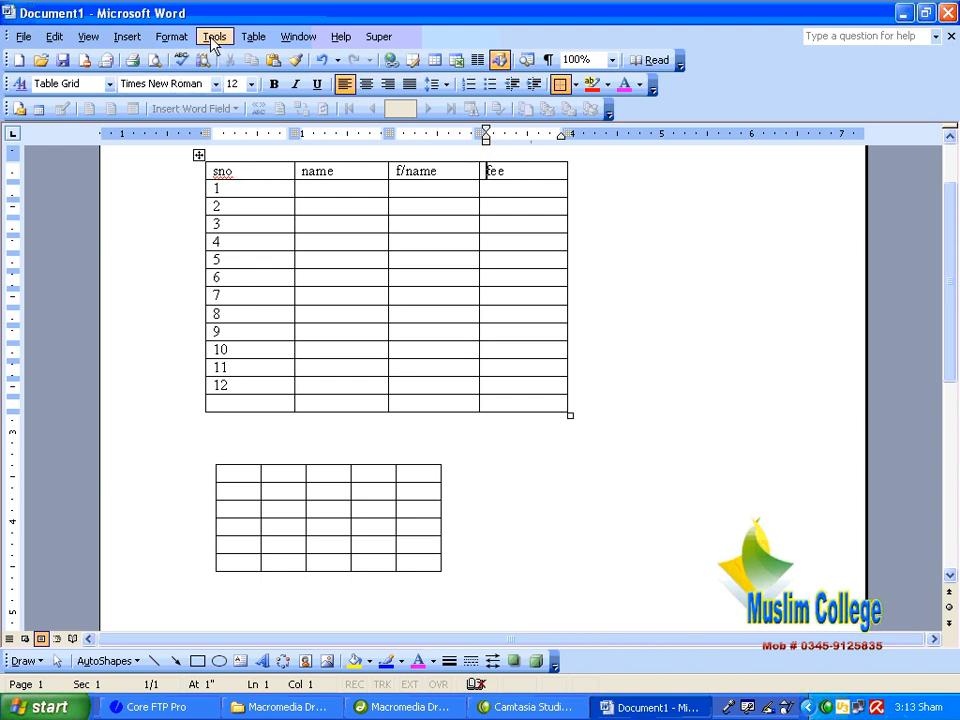
Delete the heading row of the larger table.
click(262, 36)
mouse_move(302, 101)
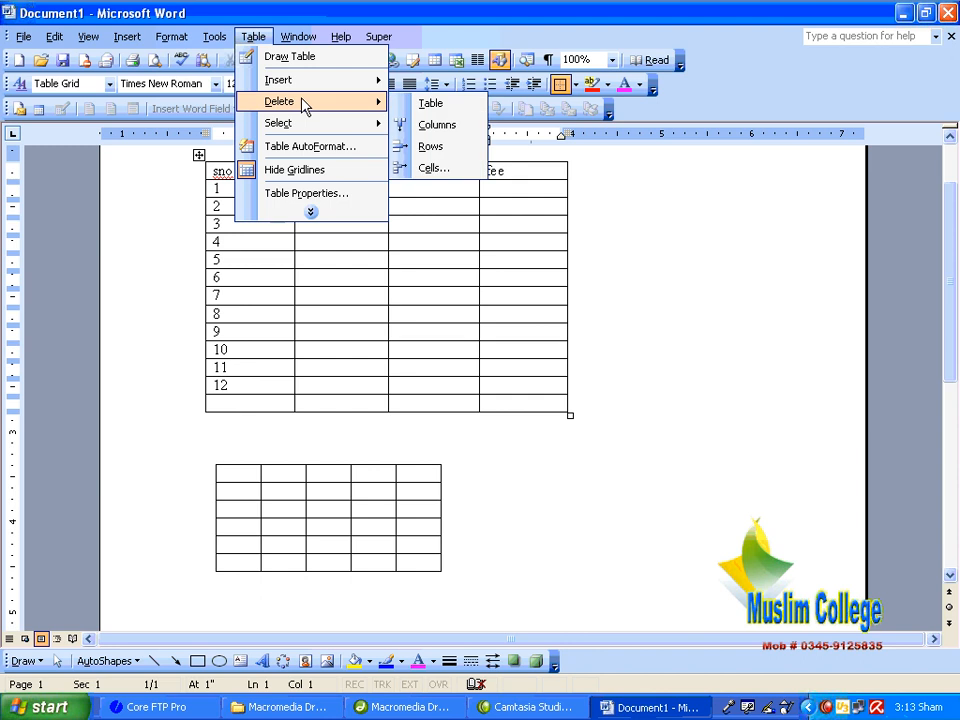
click(418, 150)
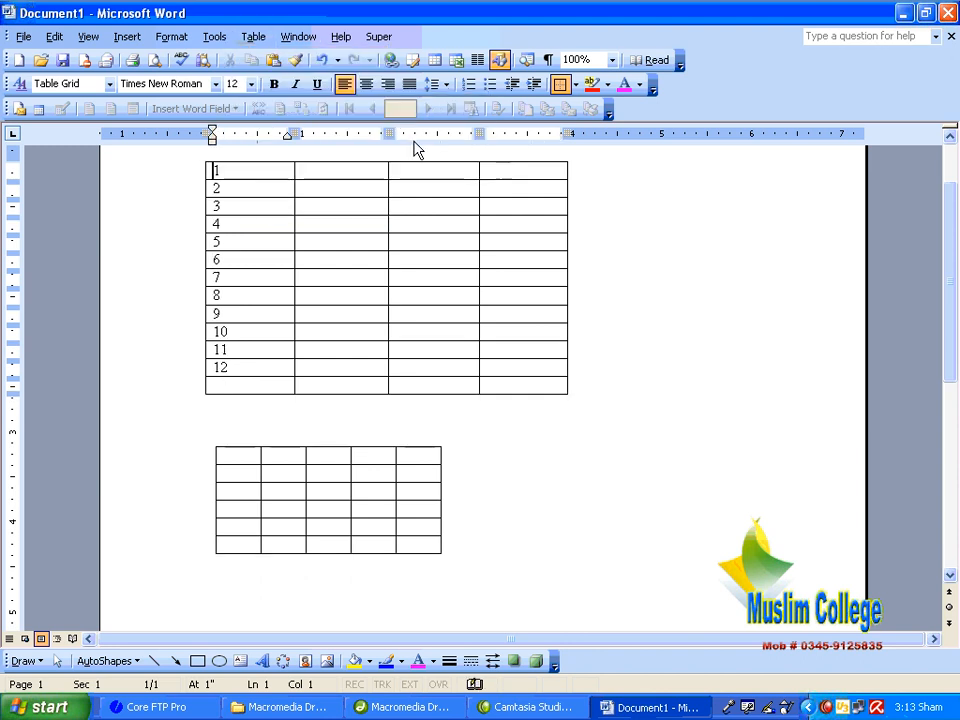
Delete the entire larger table, then undo both the table deletion and the heading row deletion.
click(204, 38)
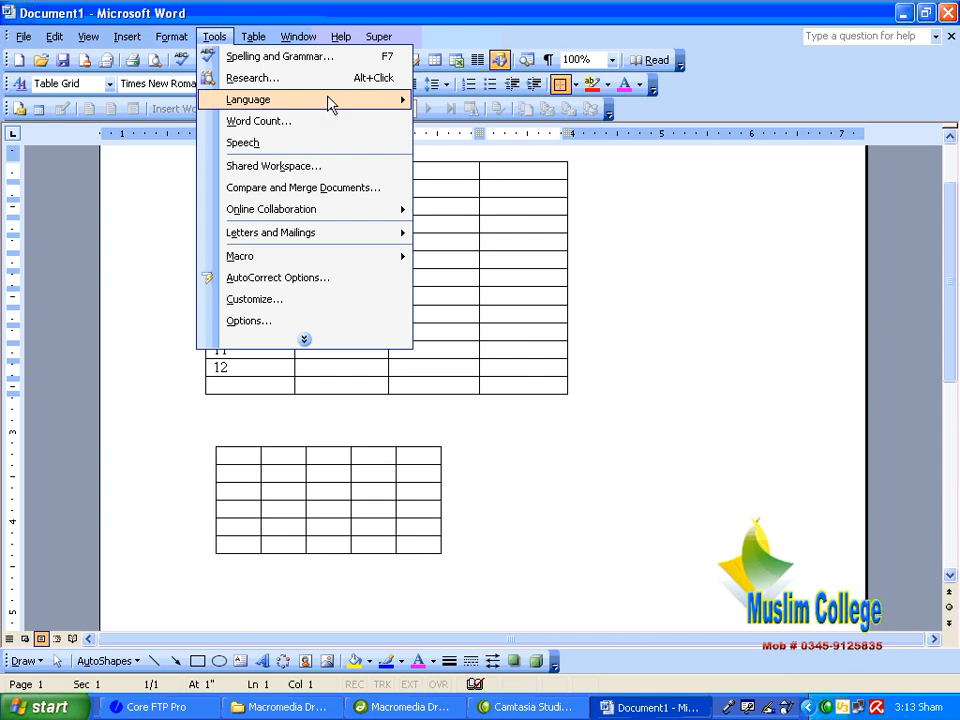
mouse_move(253, 36)
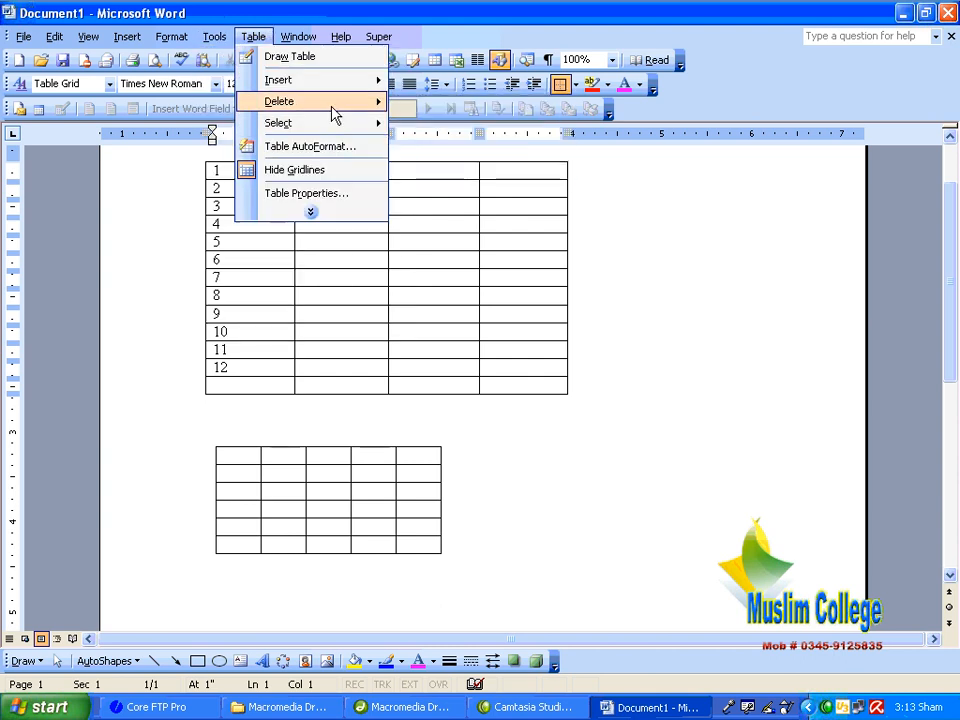
click(425, 102)
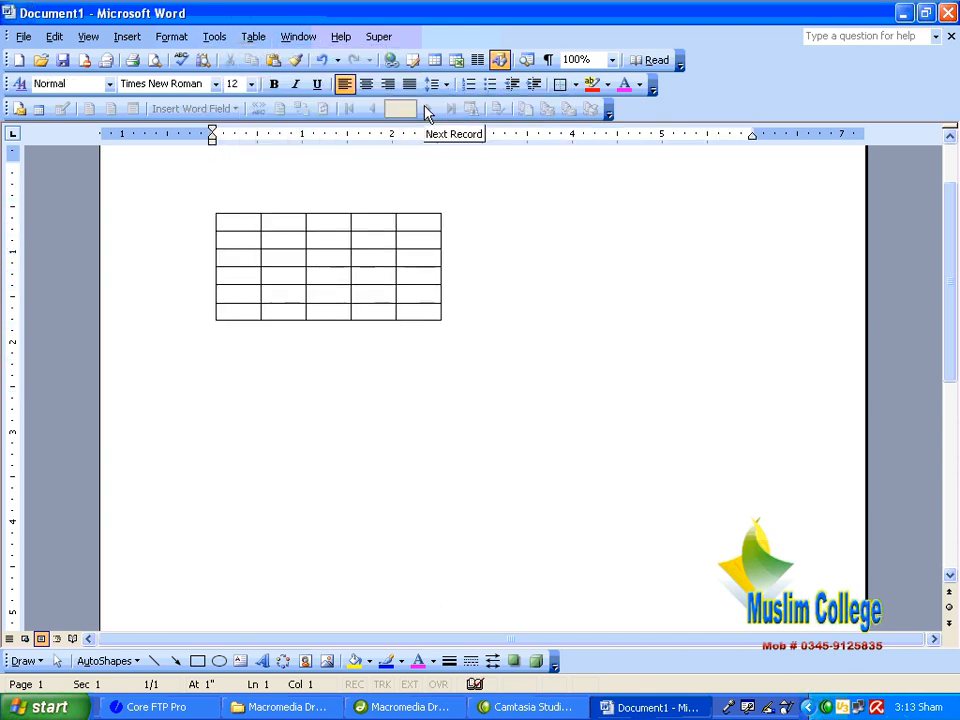
key(ctrl+z)
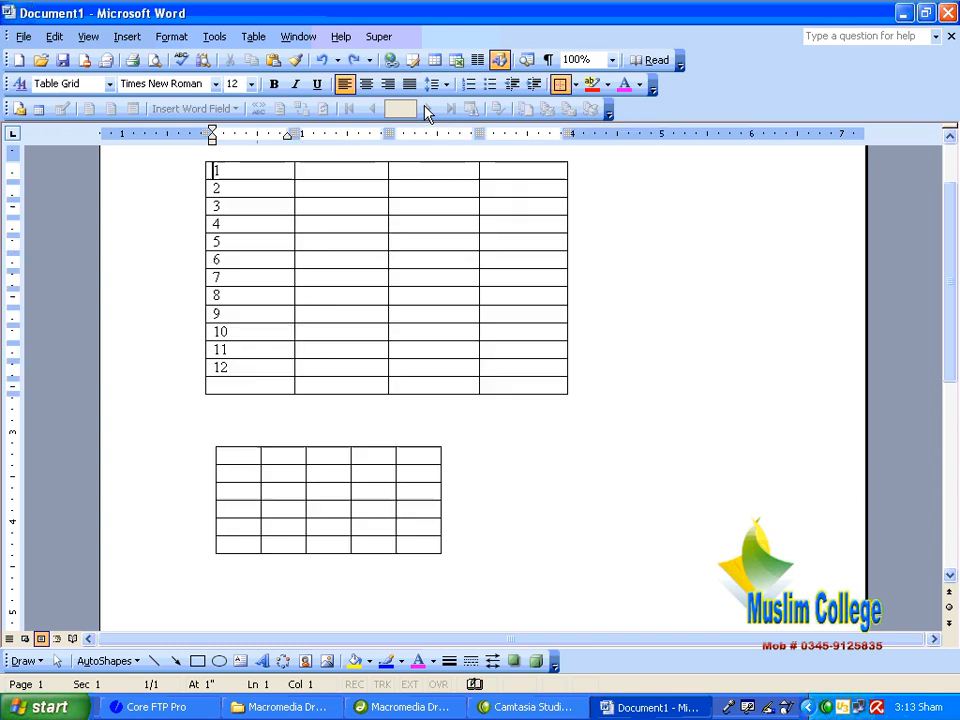
key(ctrl+z)
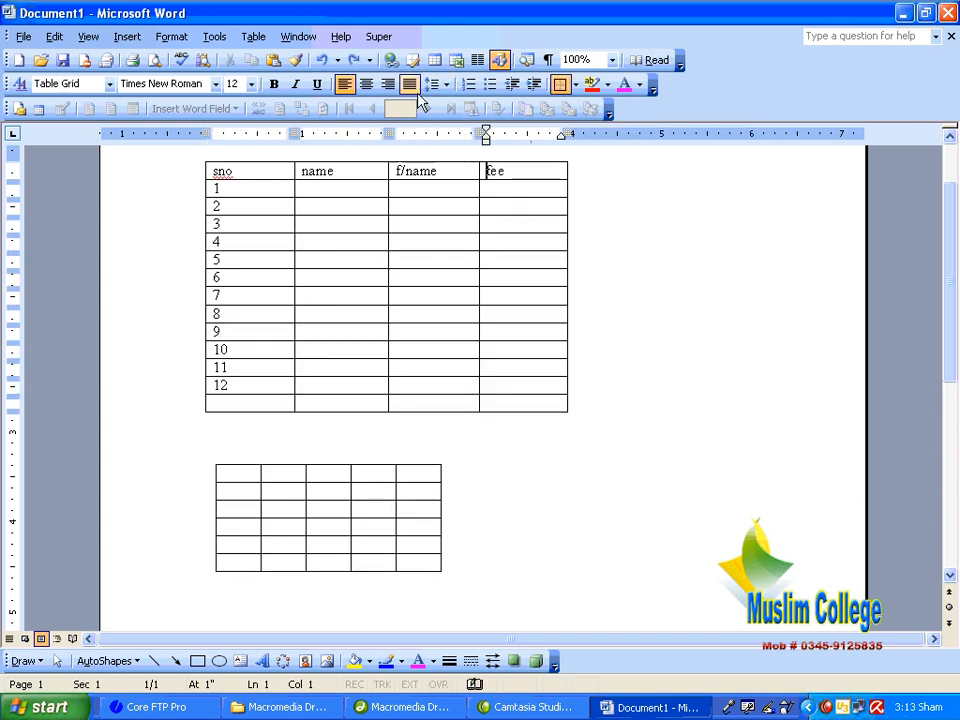
Select the fee heading cell of the larger table, then extend the selection to the entire fee column.
click(253, 37)
click(287, 212)
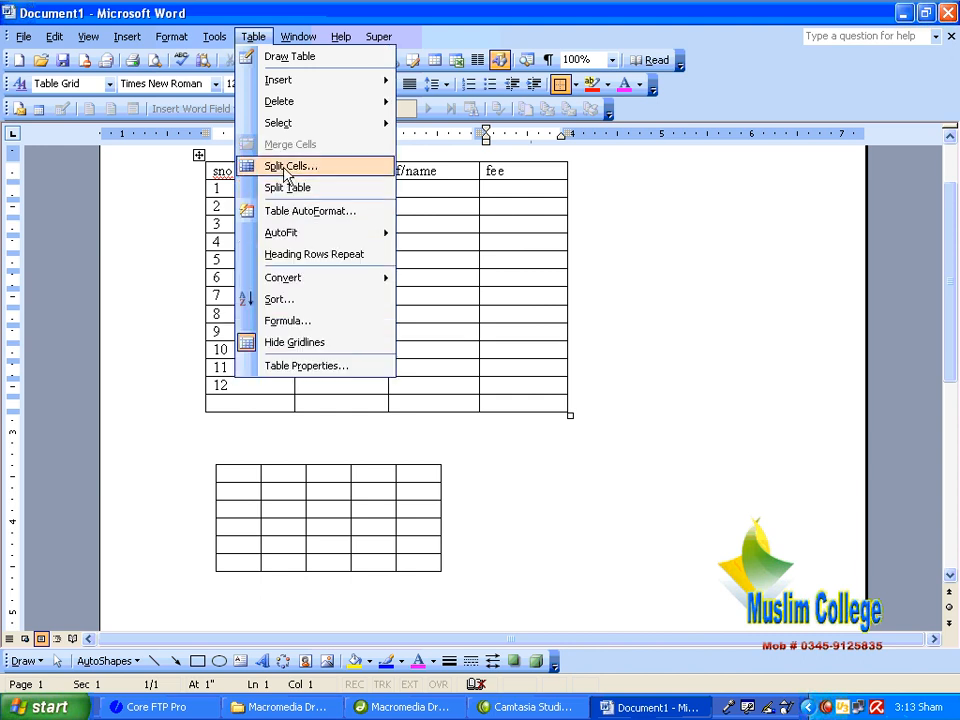
mouse_move(291, 131)
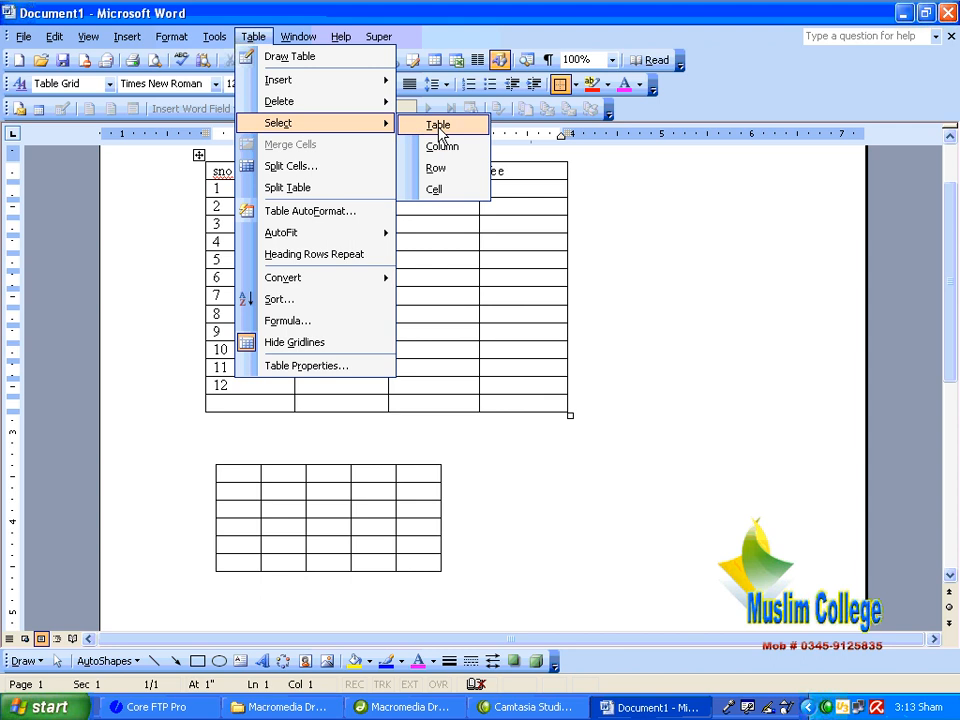
click(437, 190)
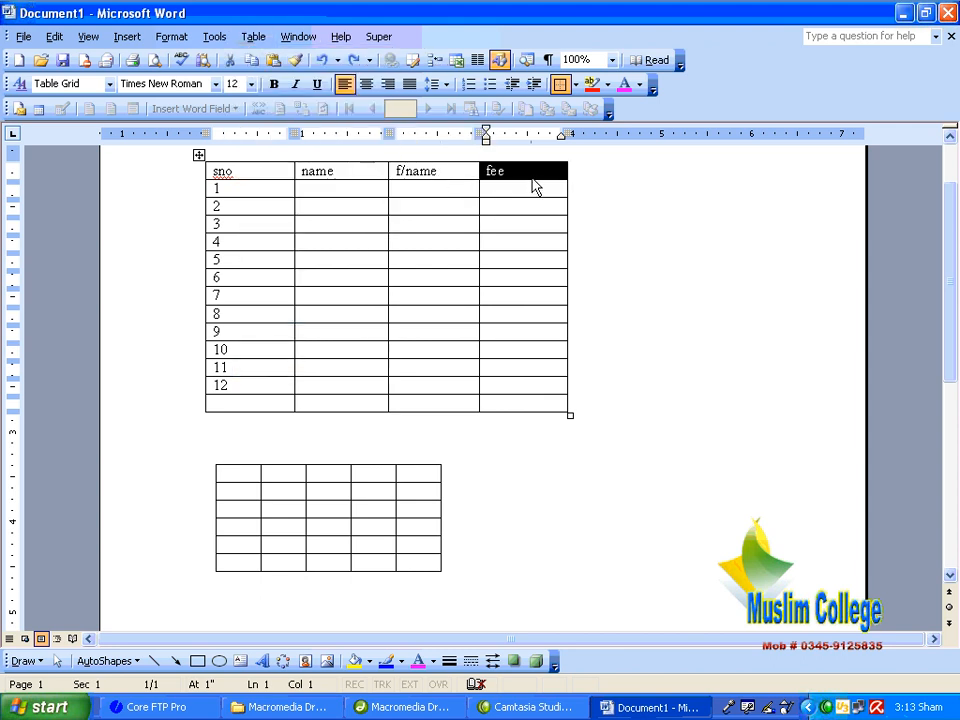
click(253, 37)
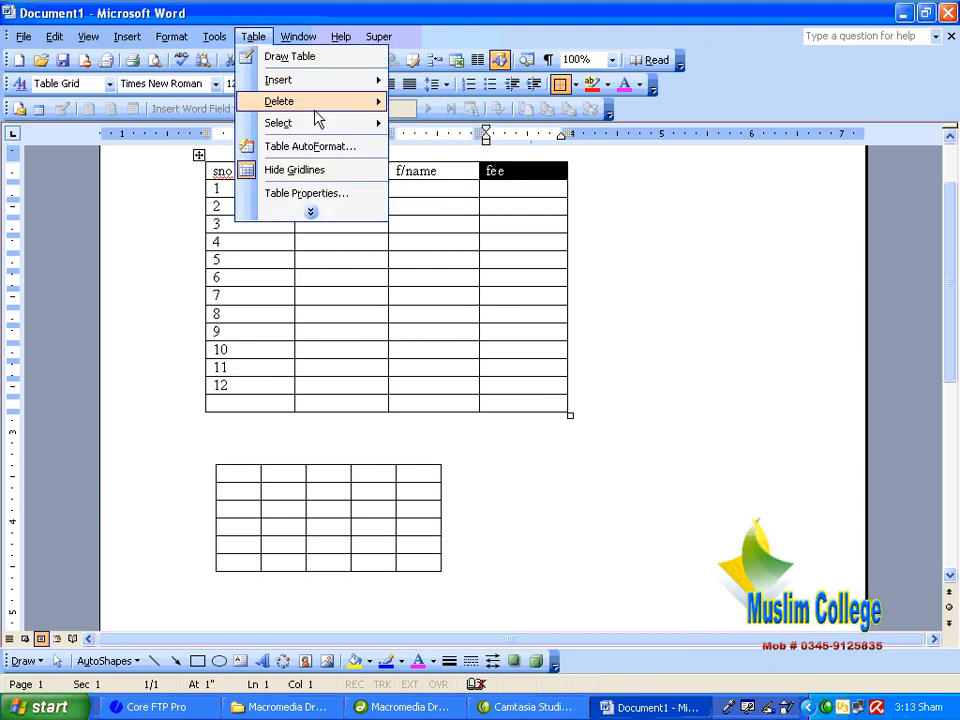
mouse_move(320, 123)
click(436, 146)
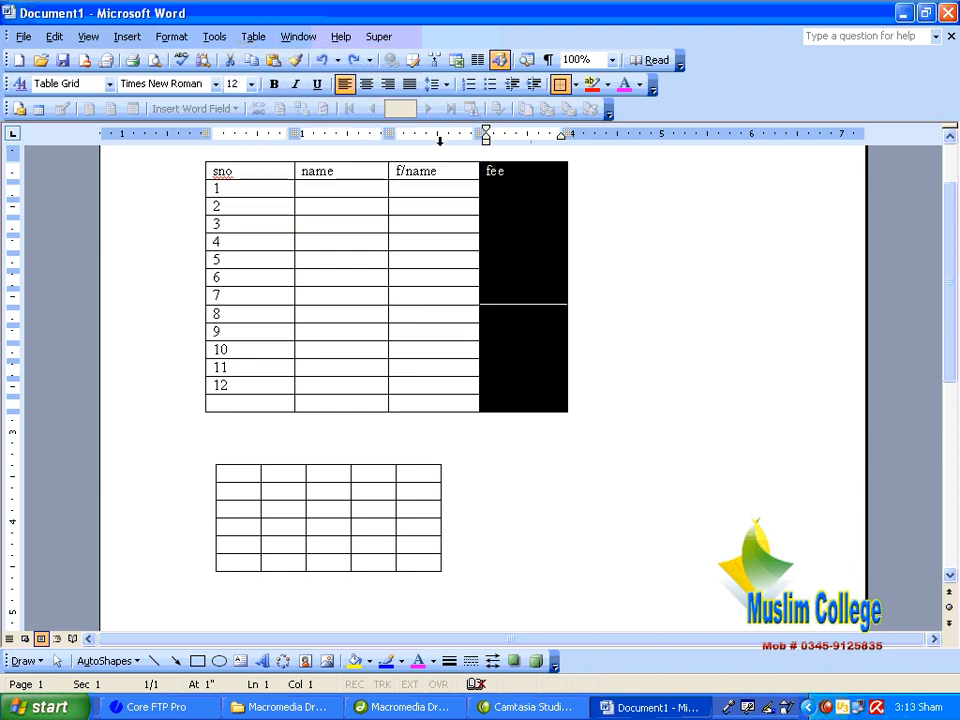
Select the entire row numbered 6, then the whole larger table, and return the cursor to the name cell in row 6.
click(253, 37)
click(377, 271)
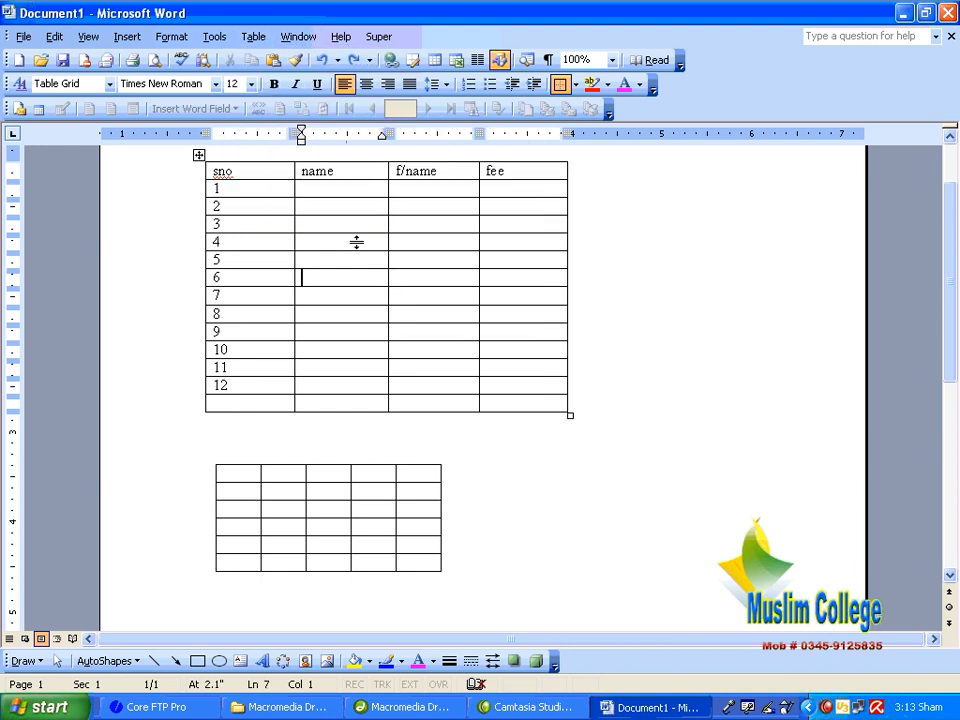
click(253, 37)
mouse_move(316, 125)
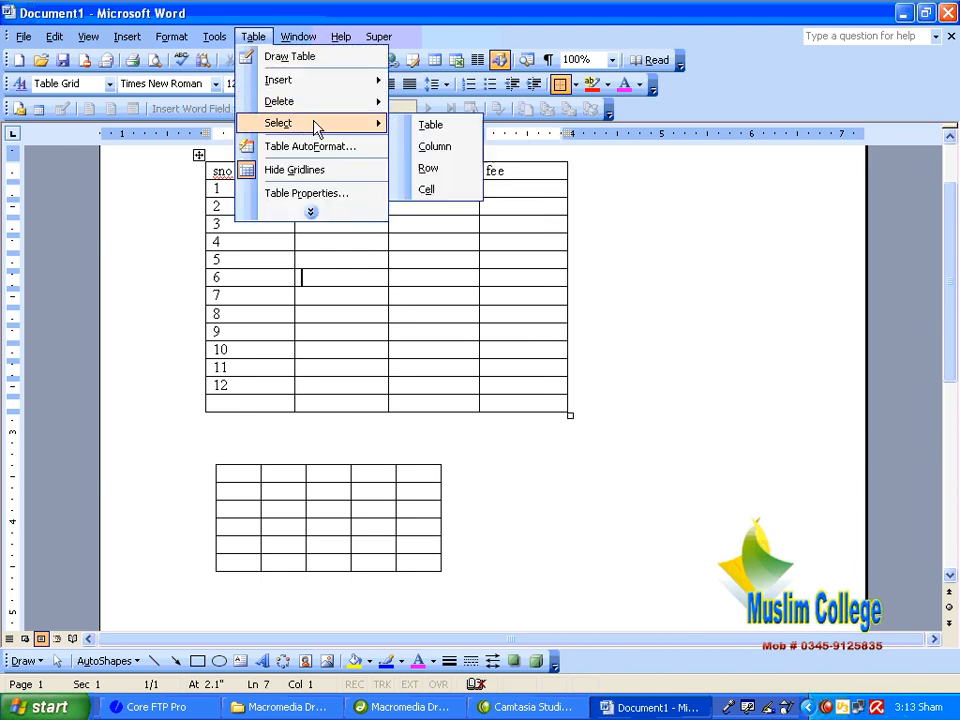
click(438, 168)
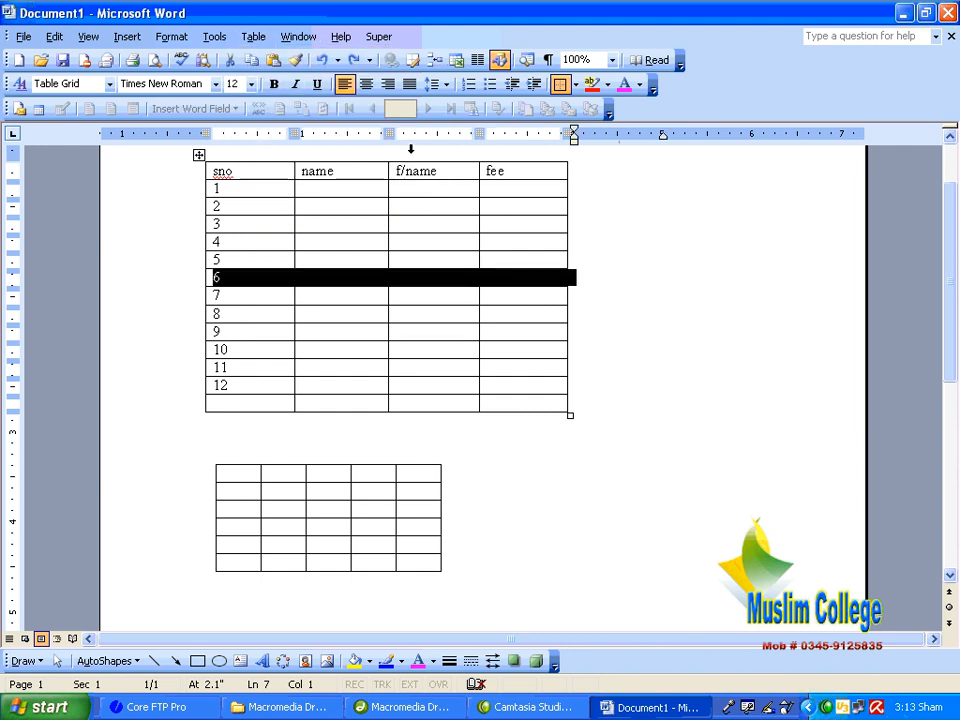
click(253, 37)
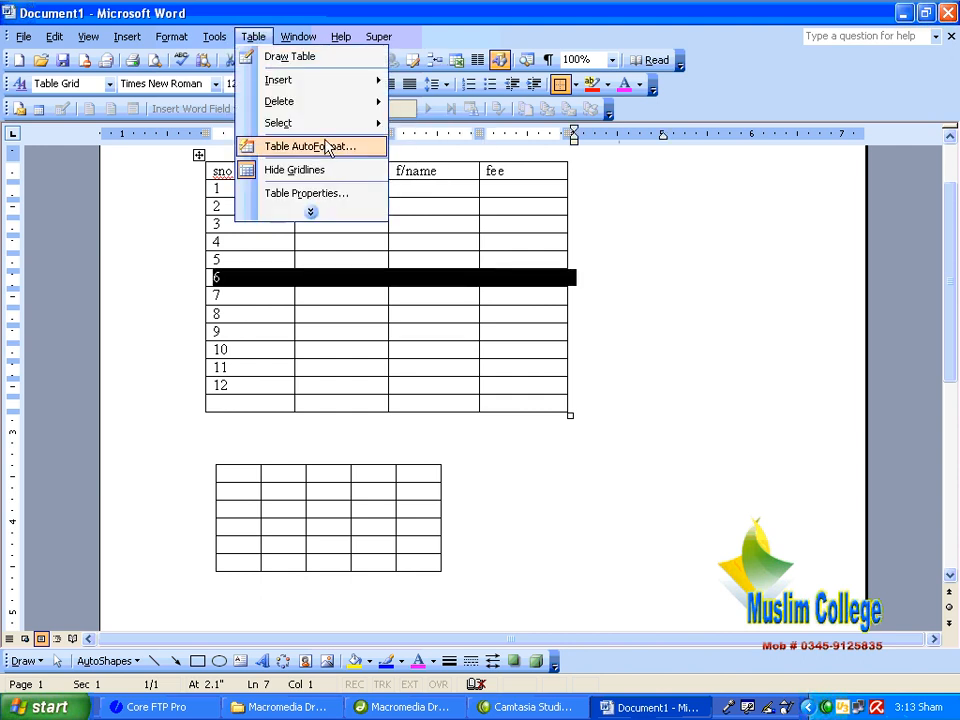
mouse_move(328, 124)
click(416, 128)
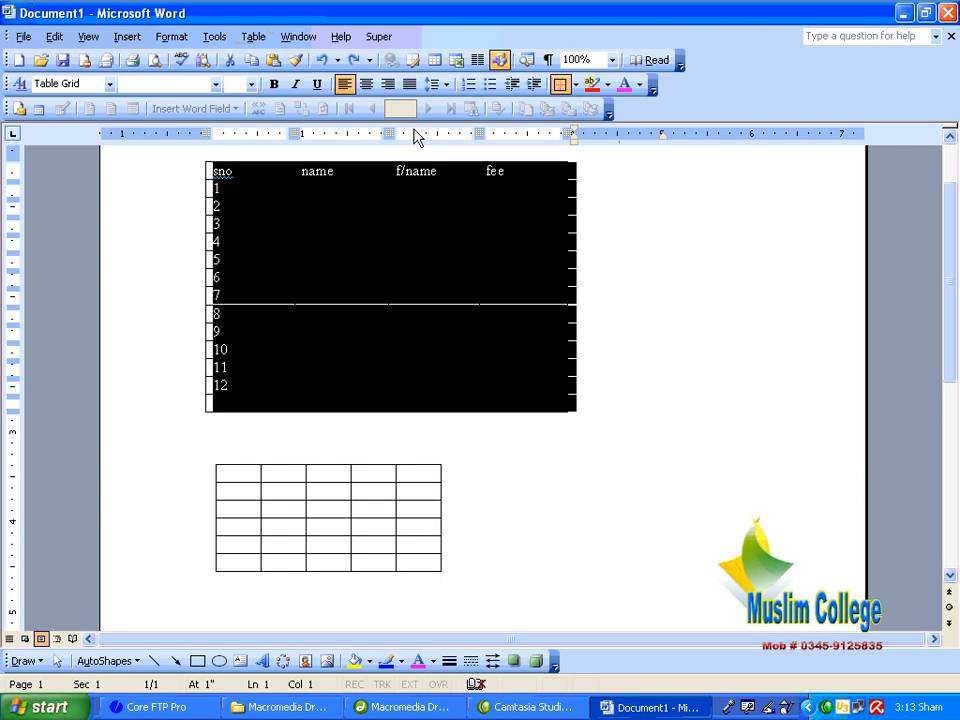
click(345, 275)
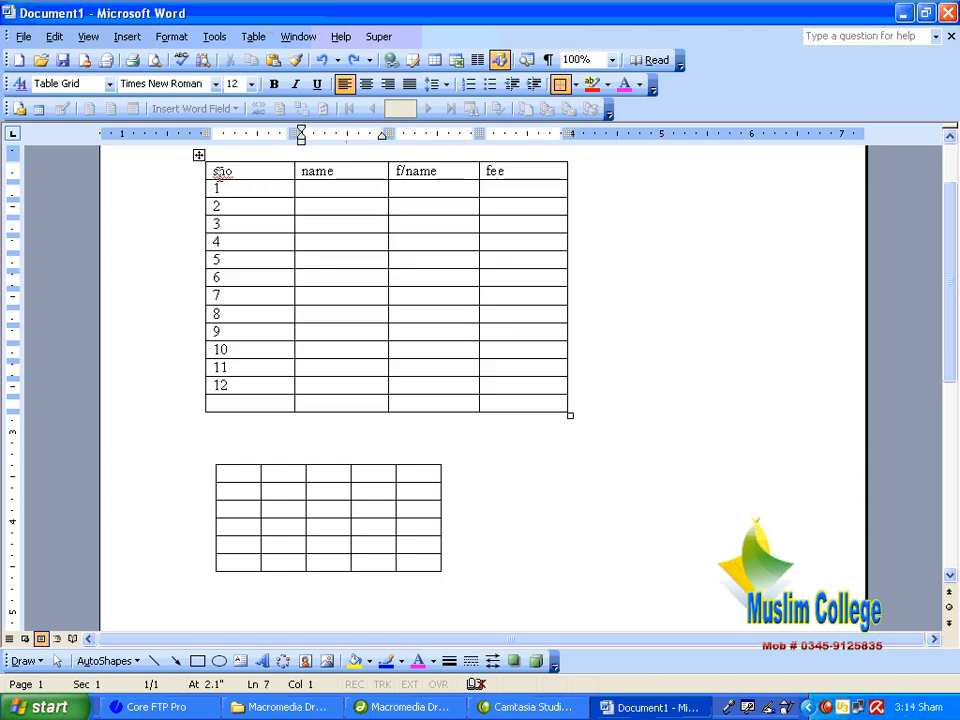
Highlight ranges of cells directly in the larger table: the heading row, the sno column down to 12, and the whole table.
drag(220, 171, 497, 160)
drag(230, 171, 246, 390)
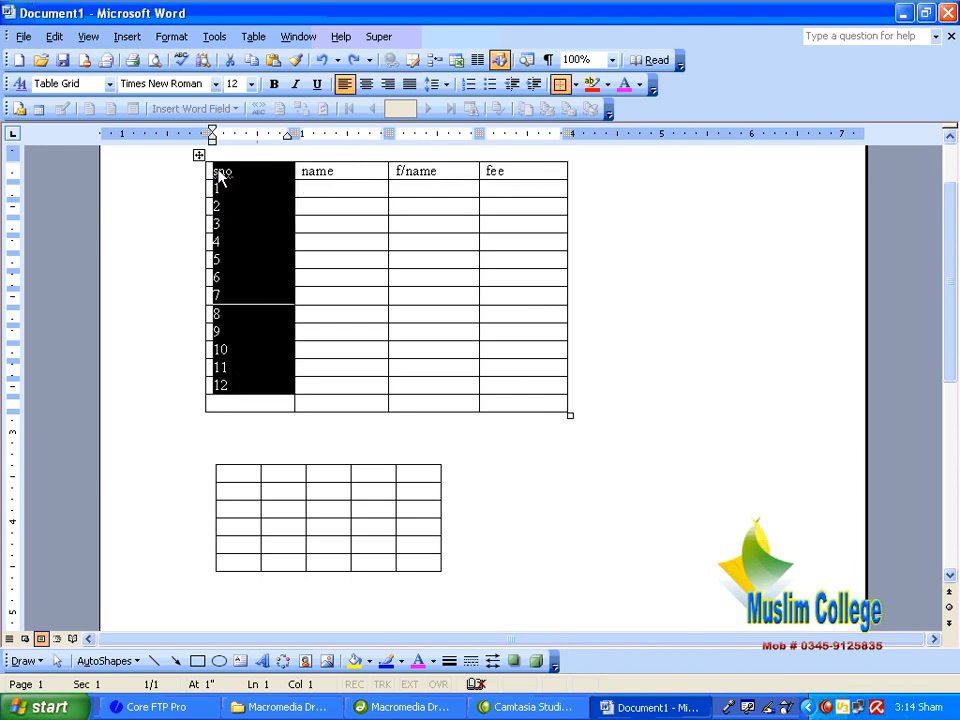
drag(218, 172, 527, 405)
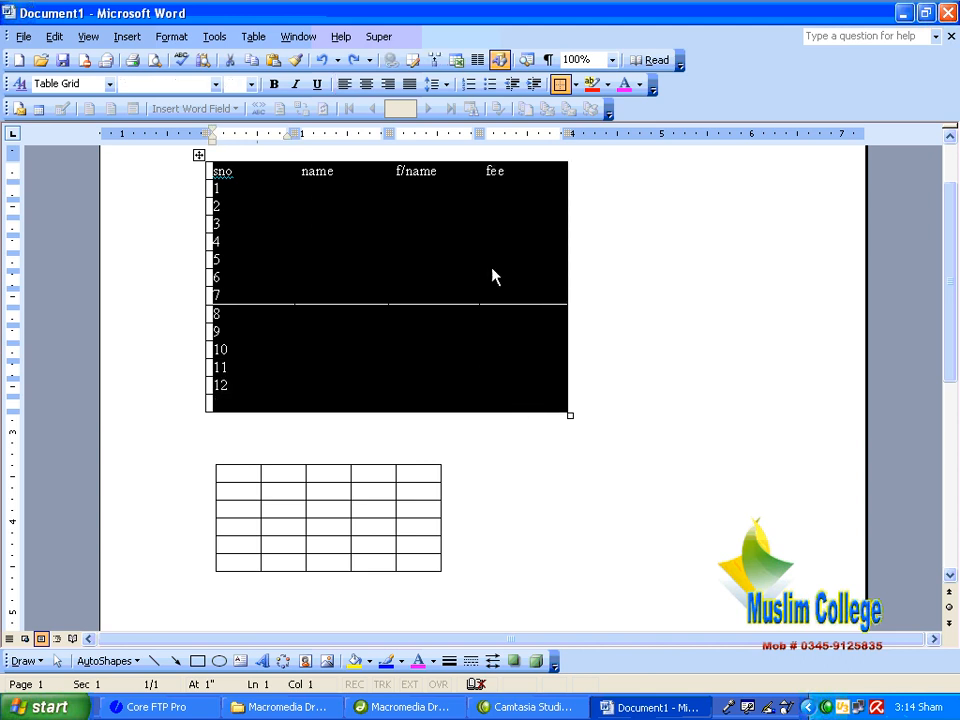
click(445, 281)
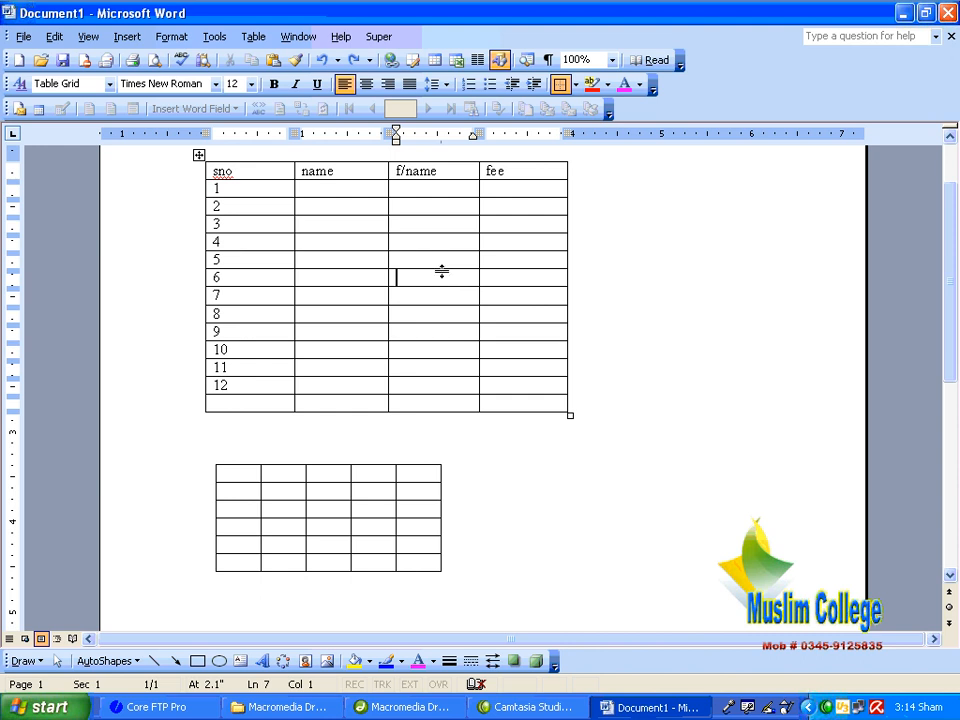
click(198, 156)
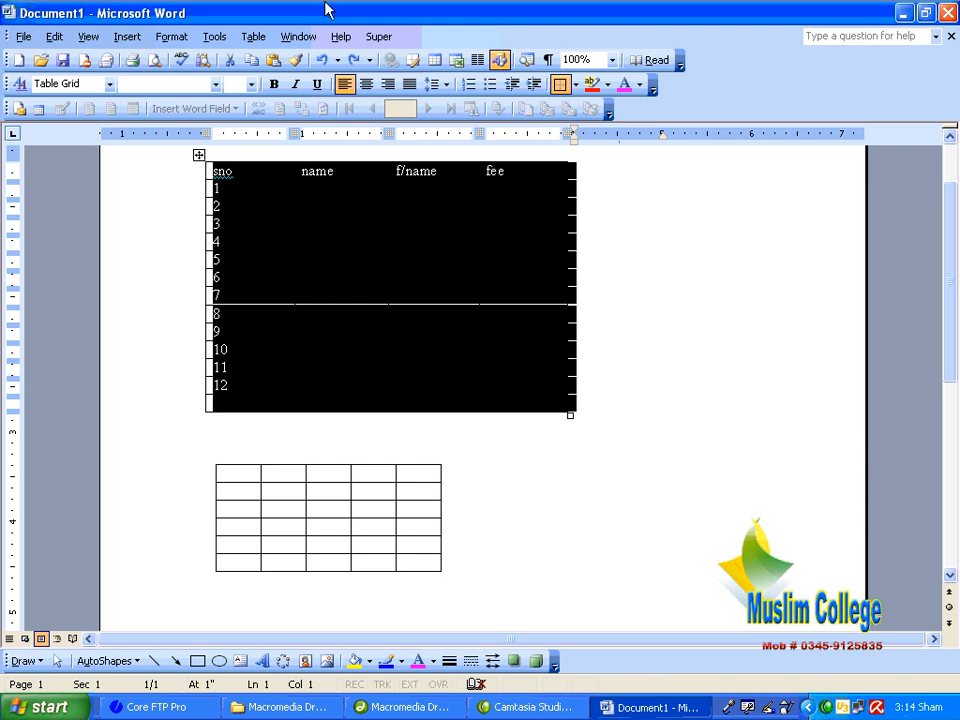
click(256, 38)
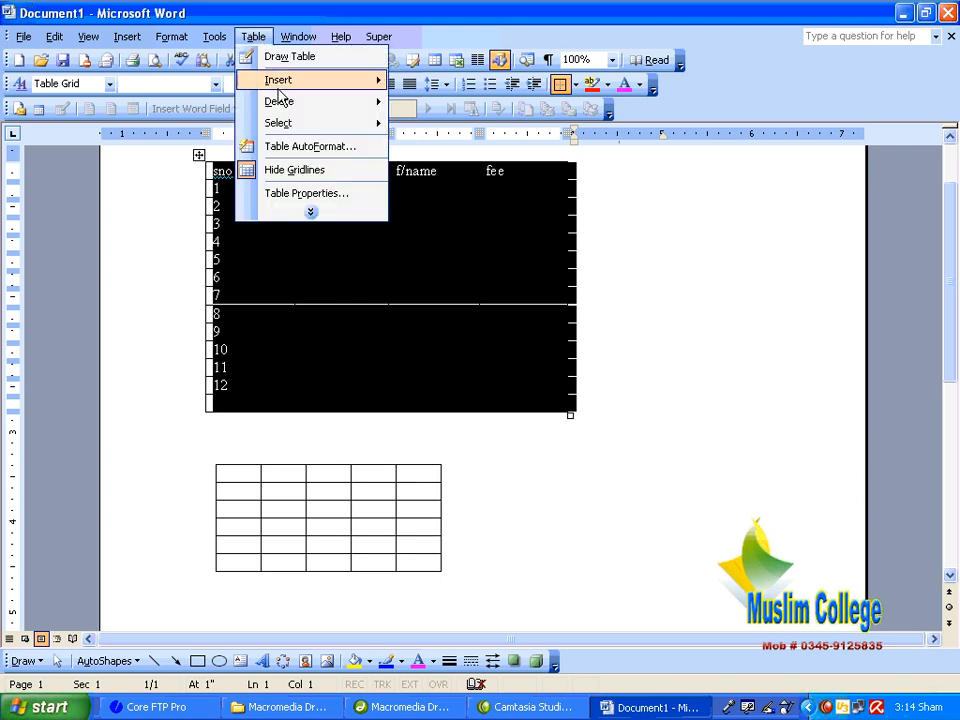
click(314, 215)
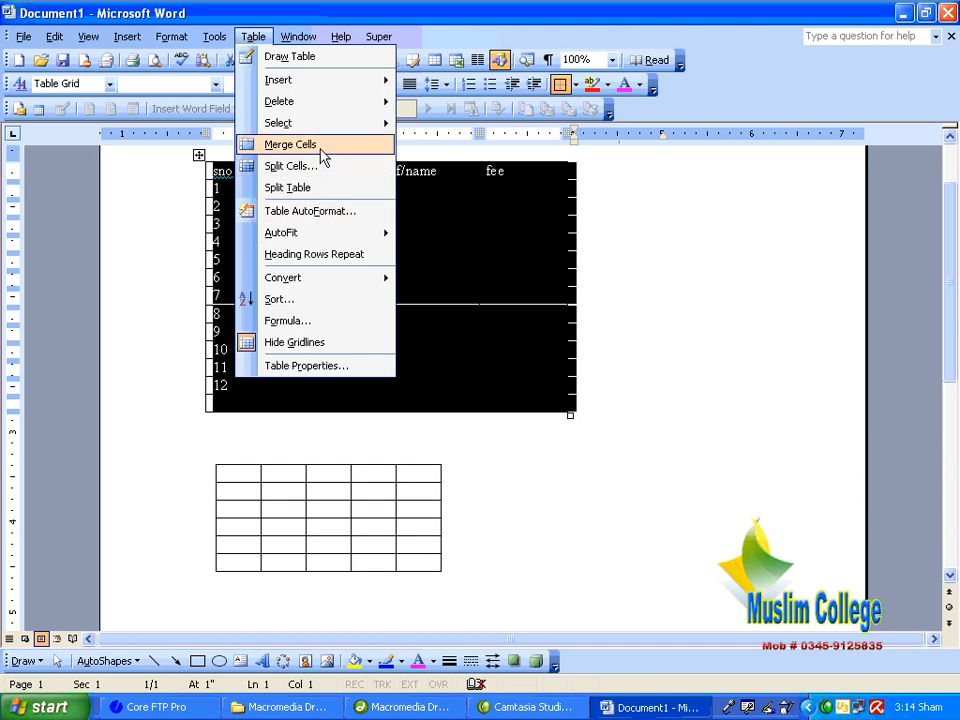
click(447, 286)
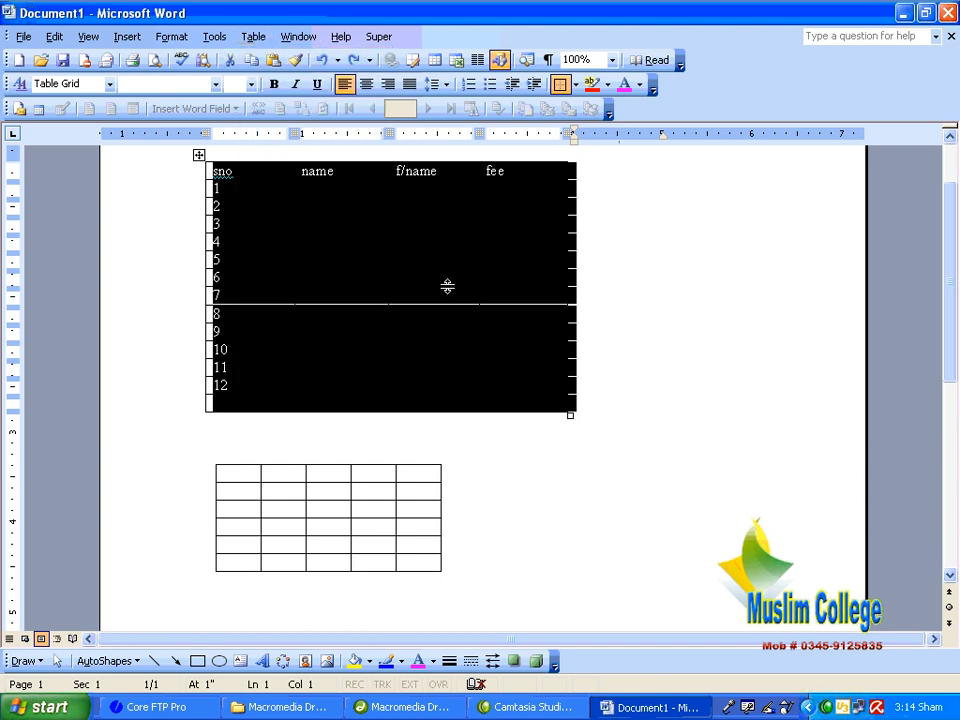
click(438, 285)
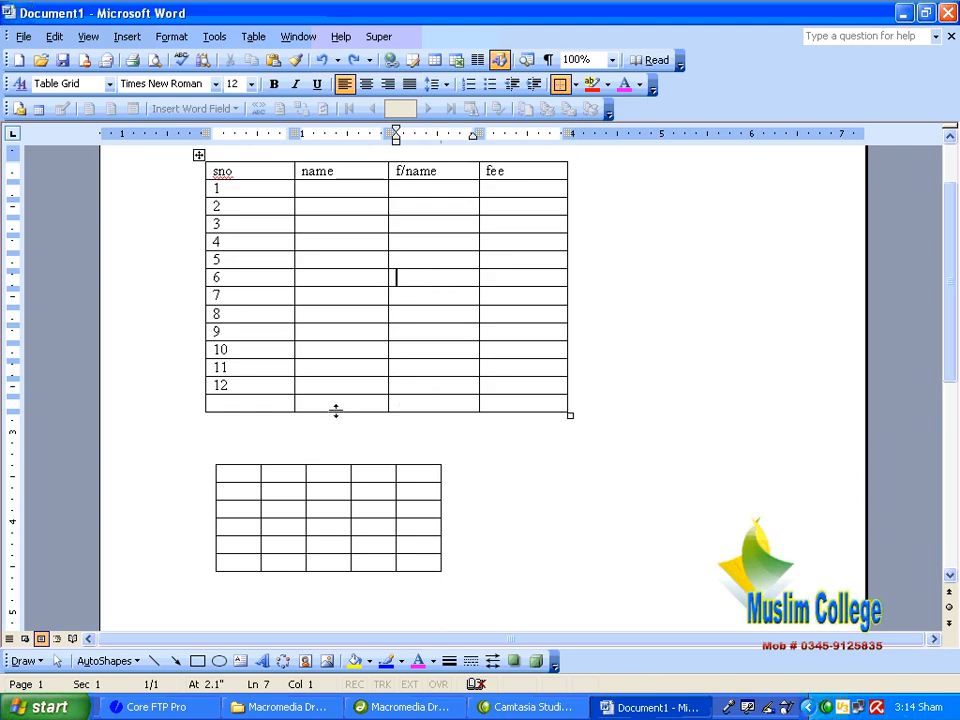
Merge the name, f/name and fee cells of the blank last row in the larger table into one cell.
drag(322, 403, 424, 409)
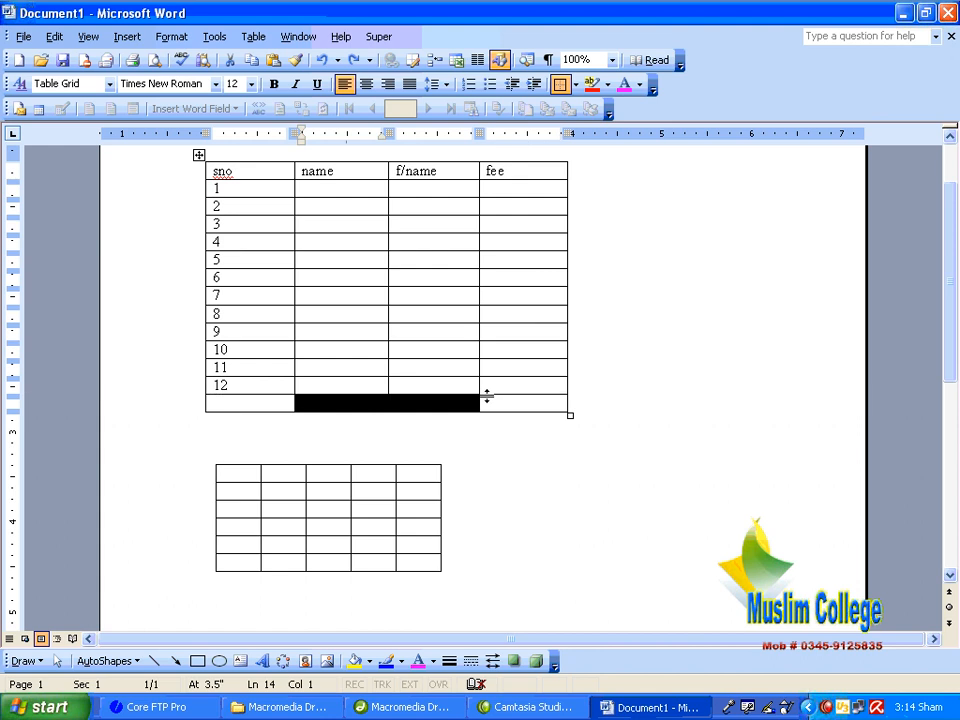
click(498, 387)
drag(496, 402, 366, 409)
click(439, 390)
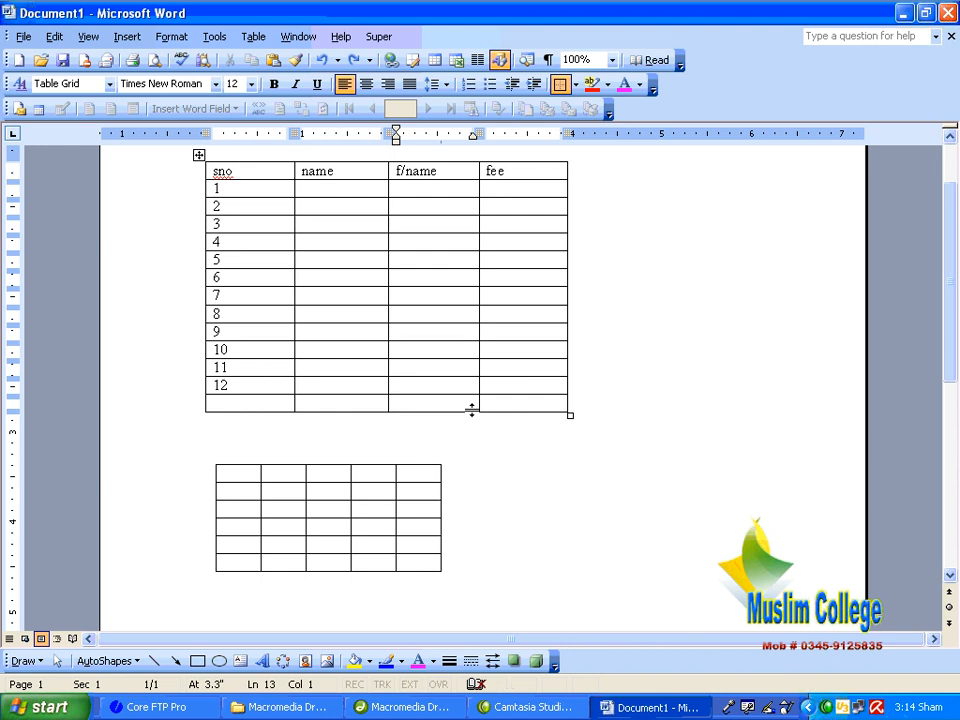
click(471, 407)
drag(489, 399, 360, 399)
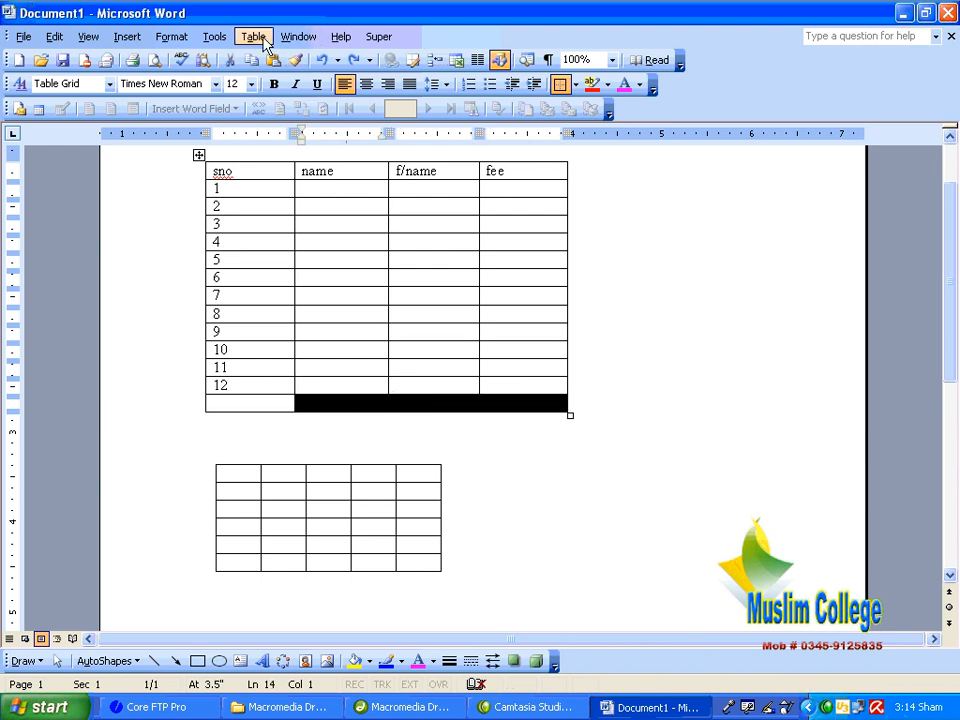
click(255, 37)
click(311, 212)
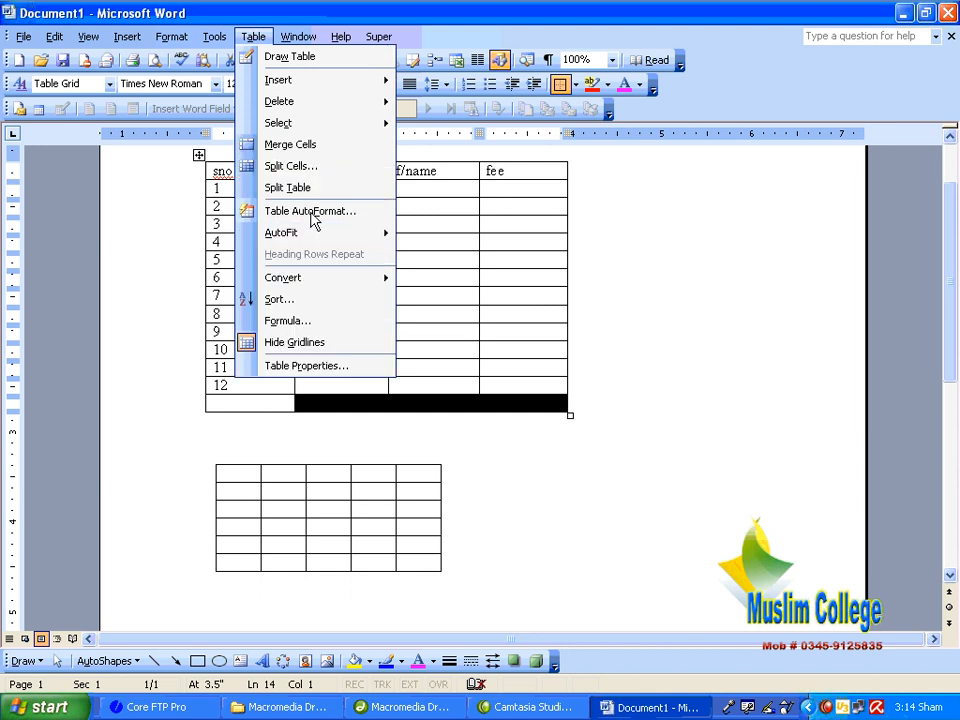
click(304, 144)
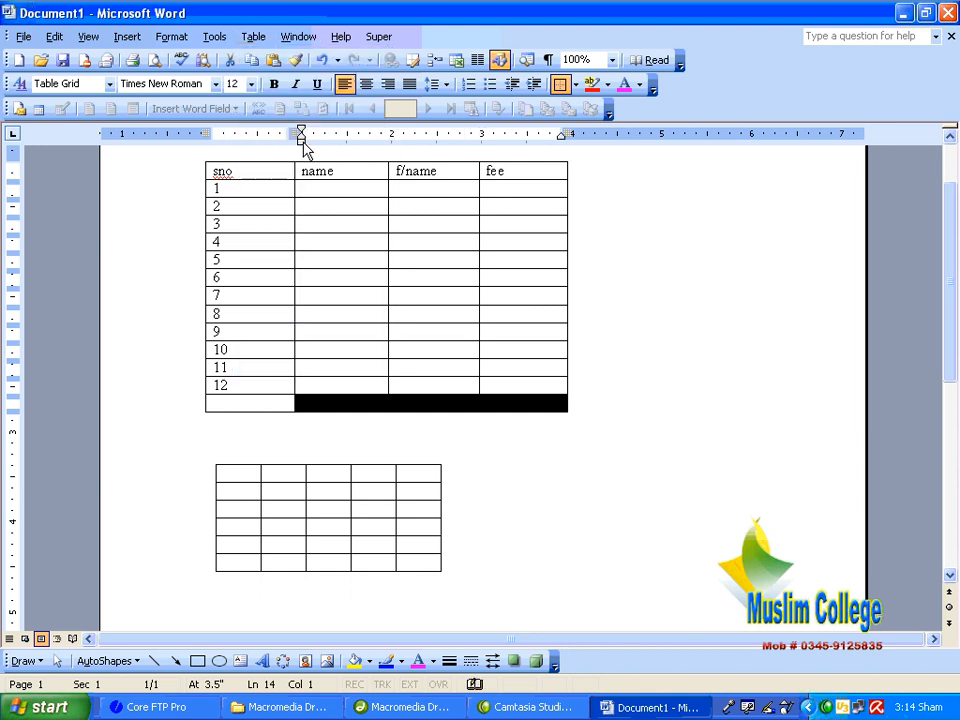
click(432, 318)
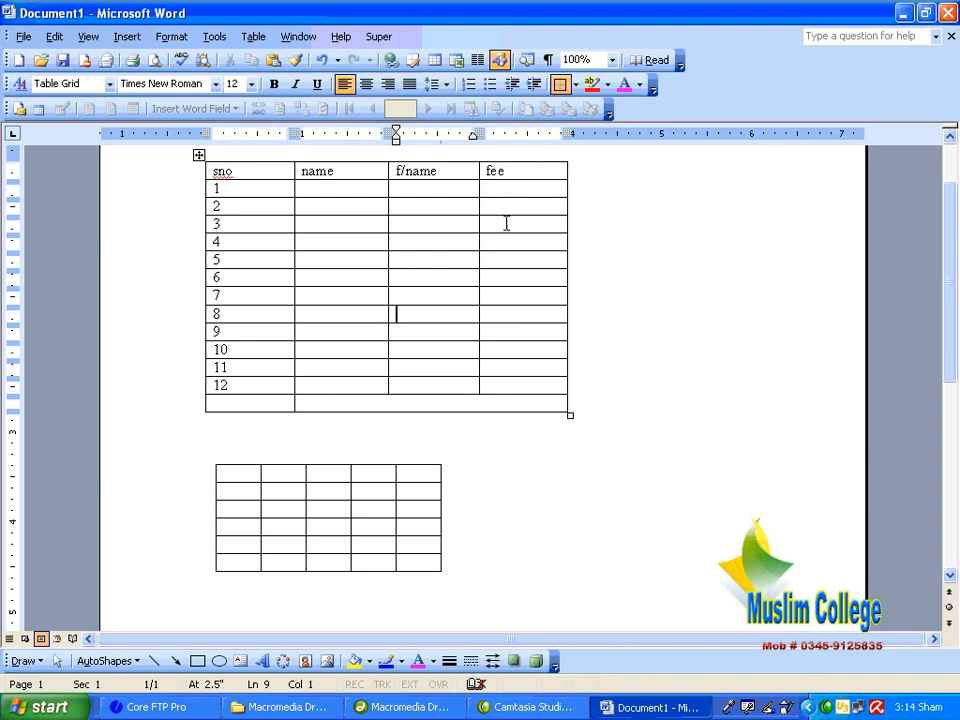
Merge the fee cells of rows 1 to 10 in the larger table into one cell.
drag(498, 188, 495, 341)
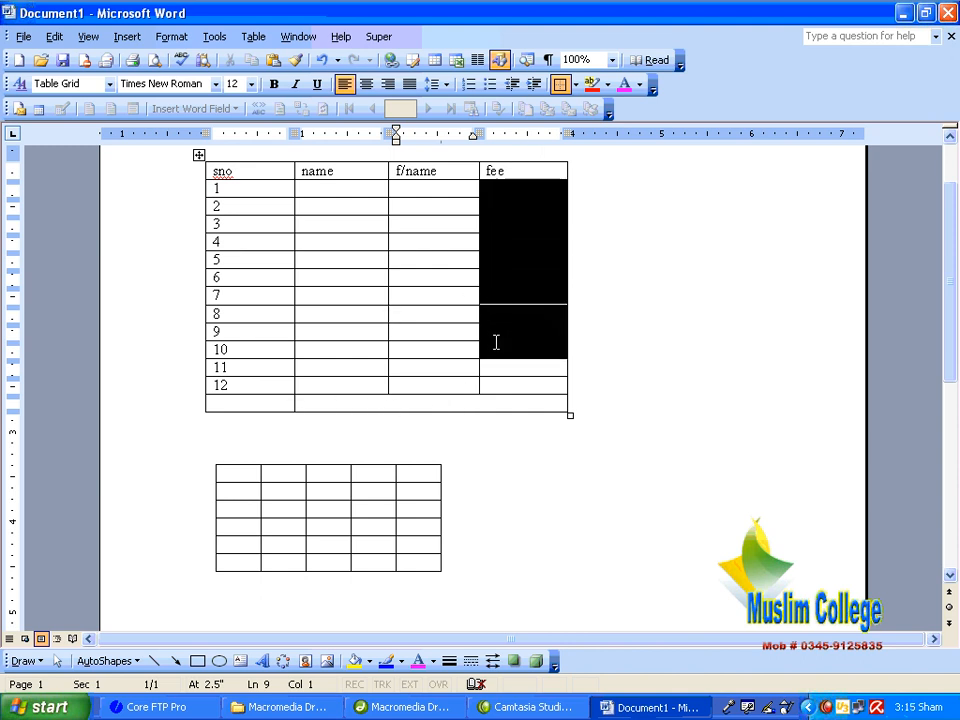
click(254, 38)
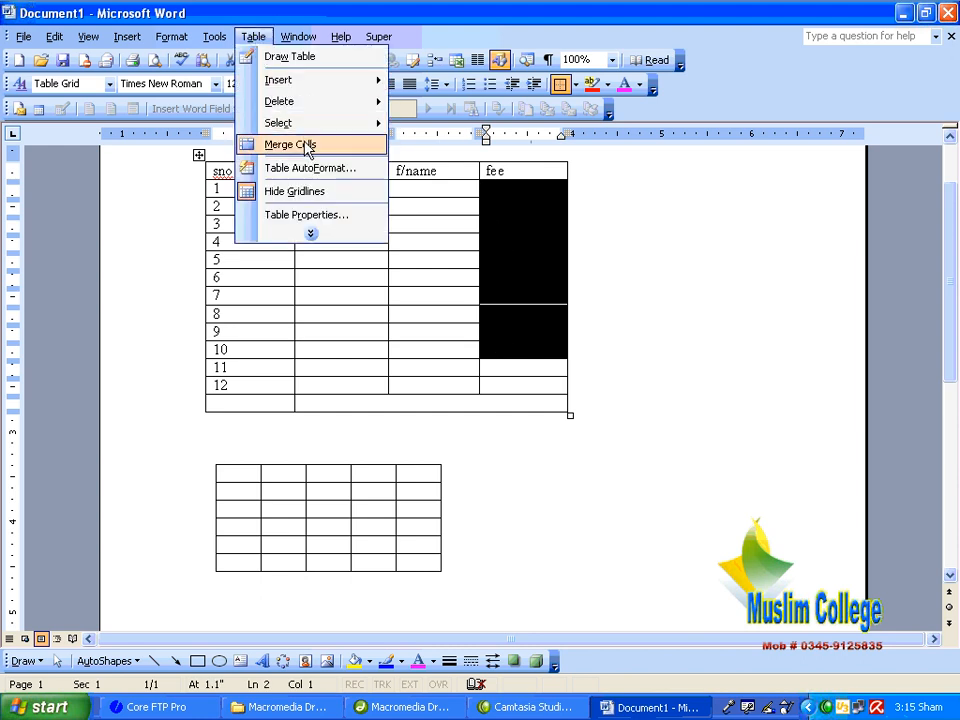
click(270, 144)
click(420, 295)
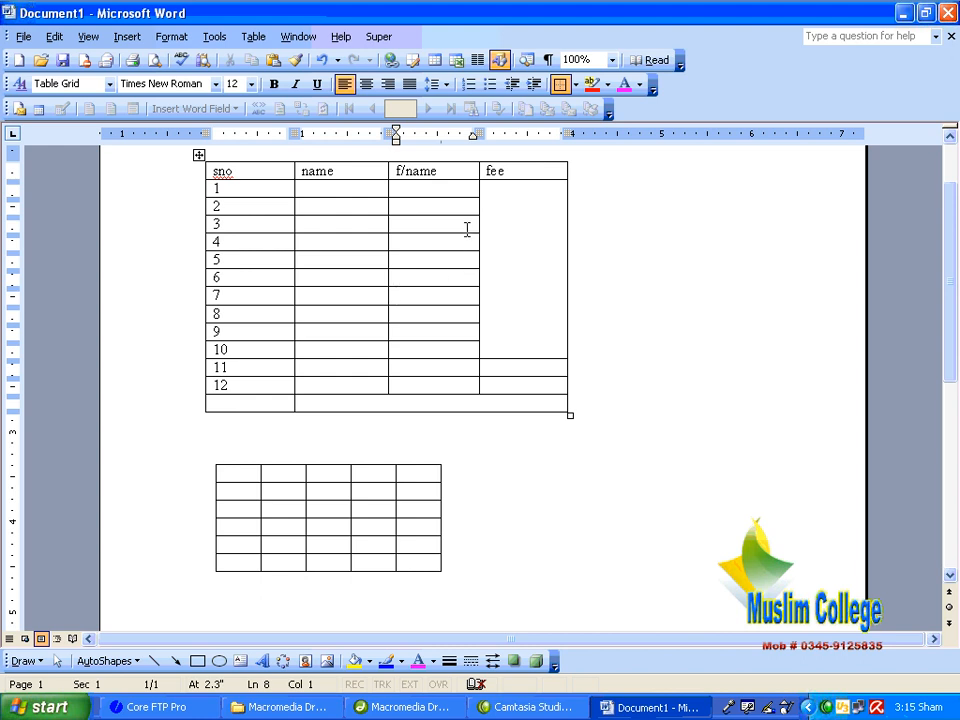
click(253, 37)
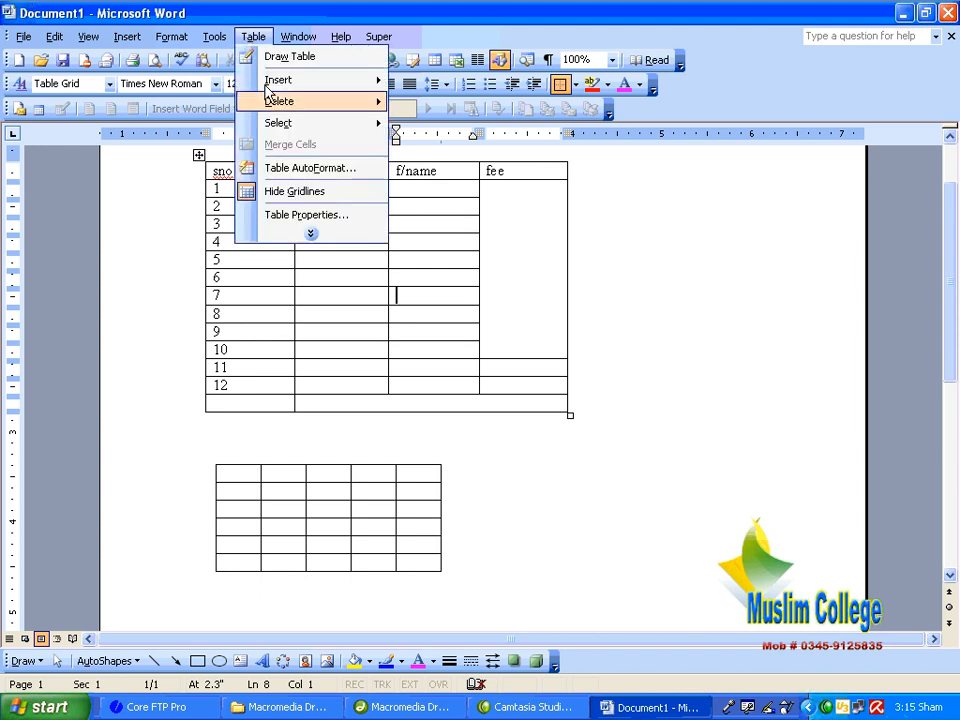
click(311, 232)
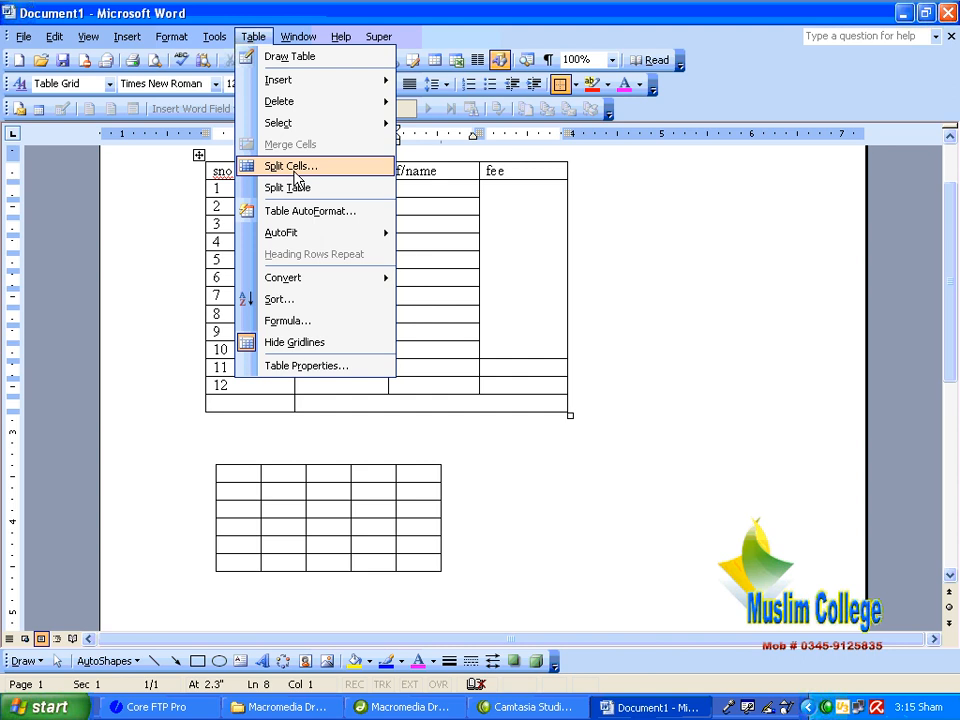
click(503, 255)
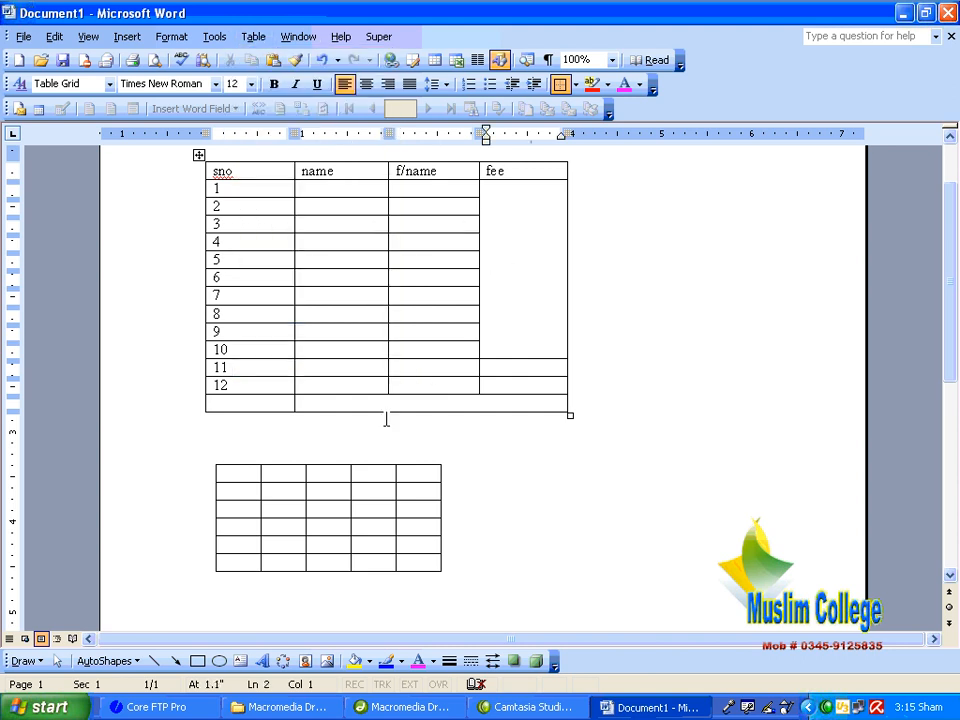
Enter "Nic #" in the first cell of the larger table's blank last row and place the cursor in the merged cell beside it.
scroll(394, 409, down, 4)
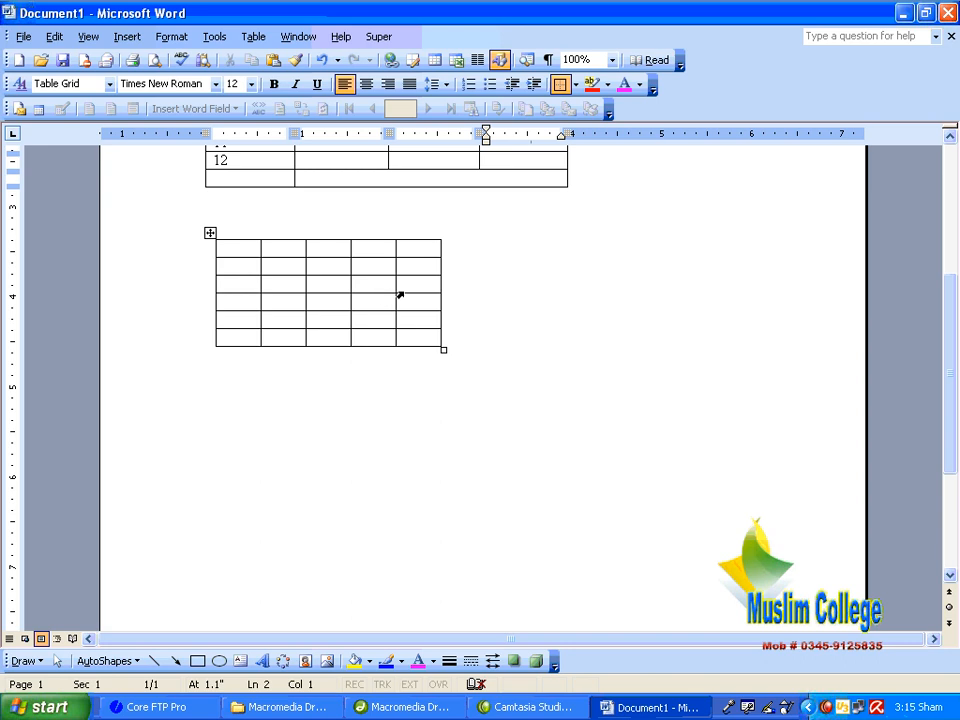
scroll(399, 295, up, 2)
click(369, 268)
key(Left)
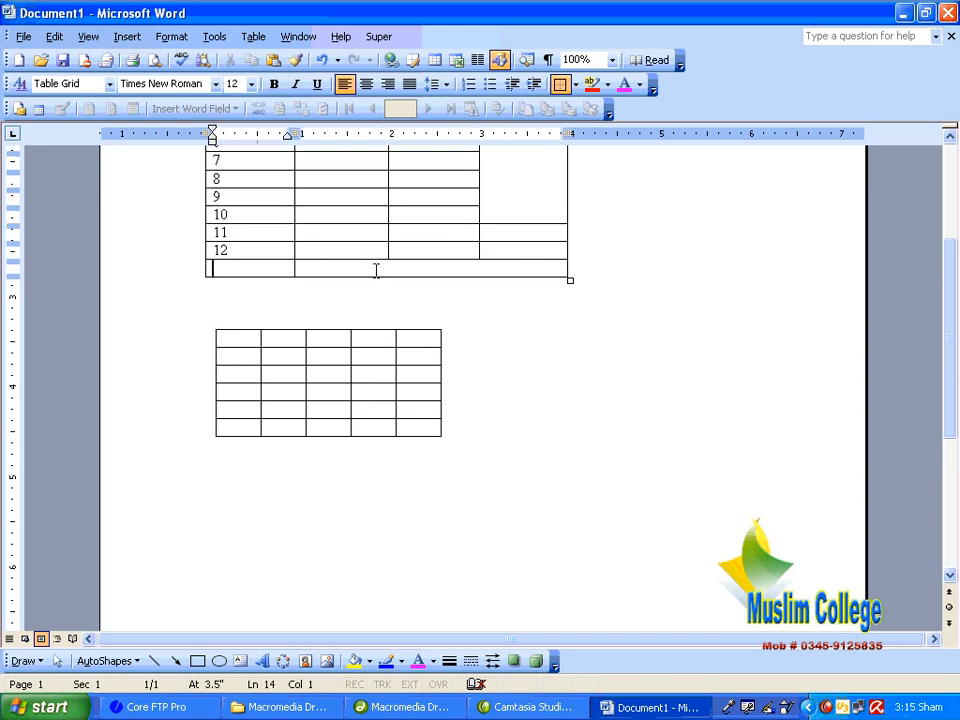
text(Nic #)
key(Tab)
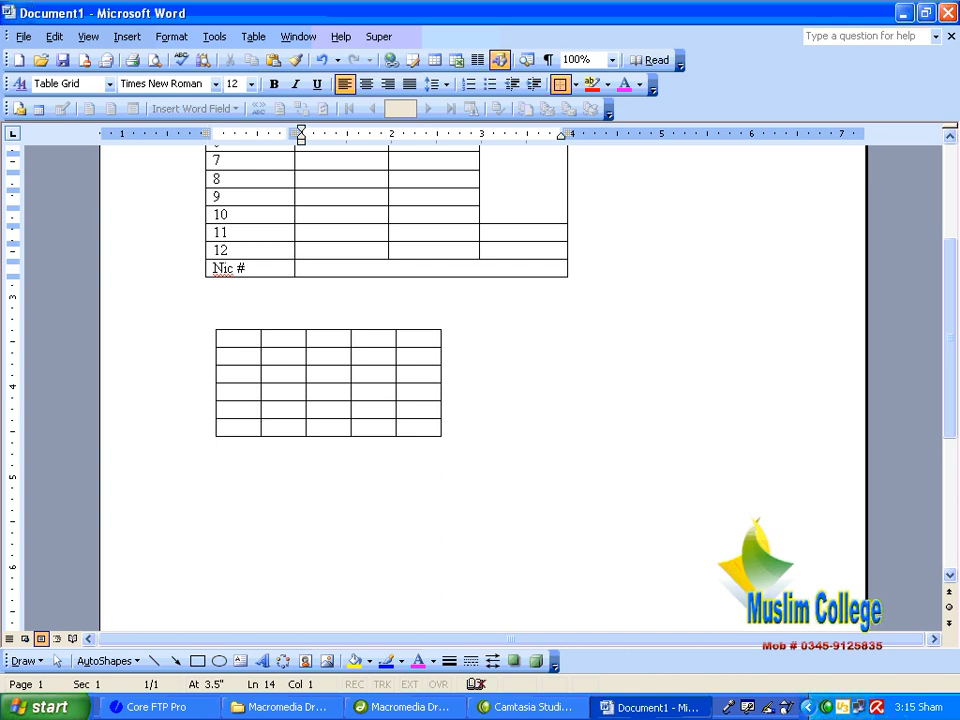
key(Down)
key(Up)
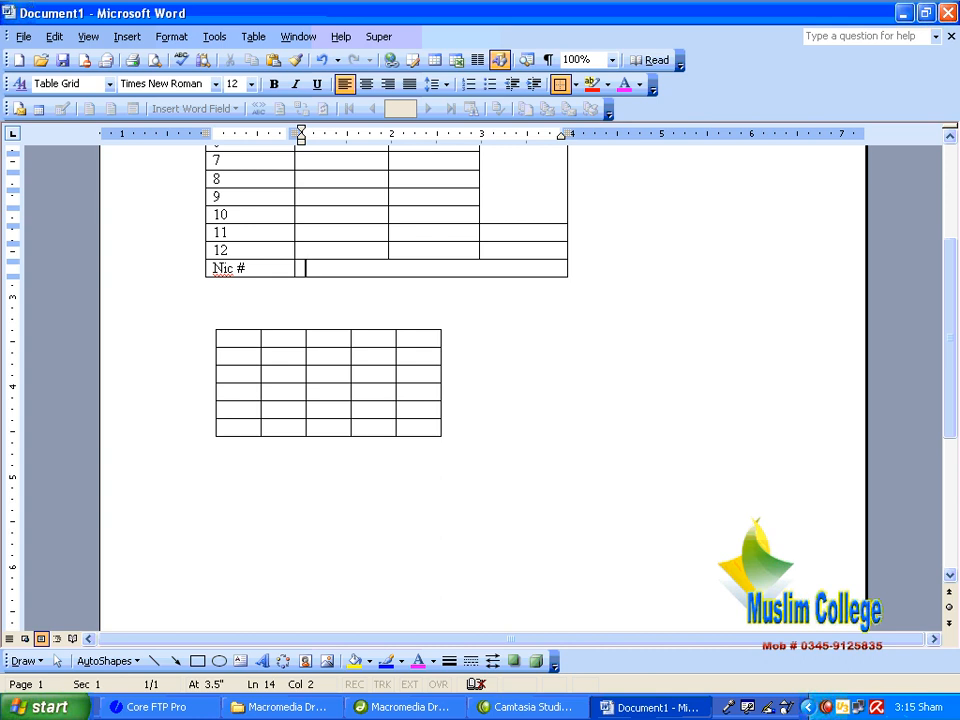
Try splitting the larger table above the Nic # row, and undo the split.
click(250, 40)
click(311, 232)
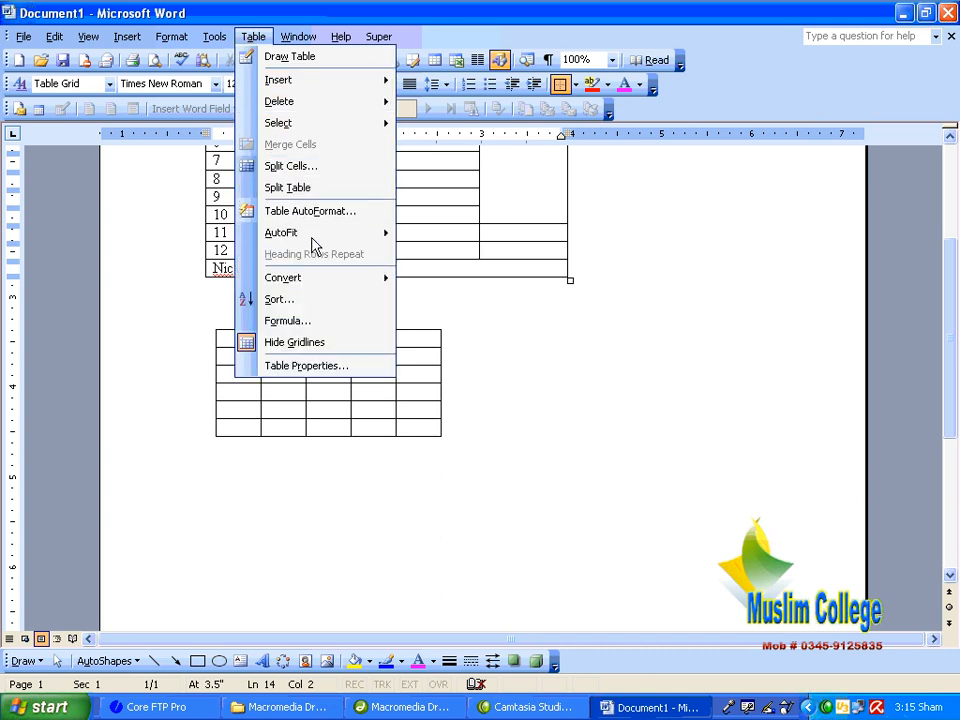
click(316, 189)
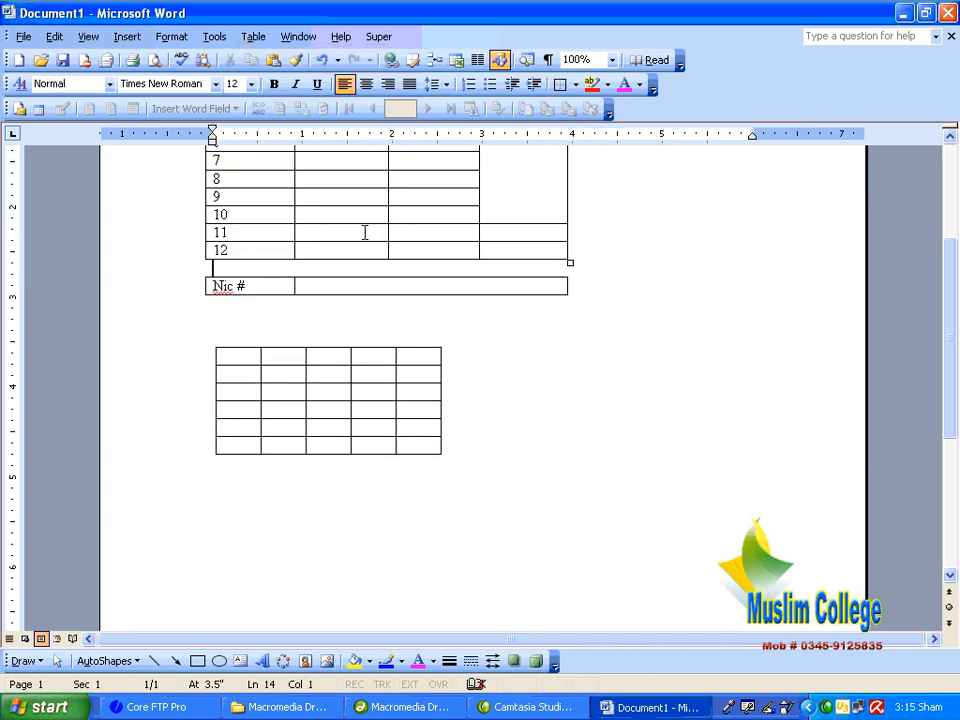
key(ctrl+z)
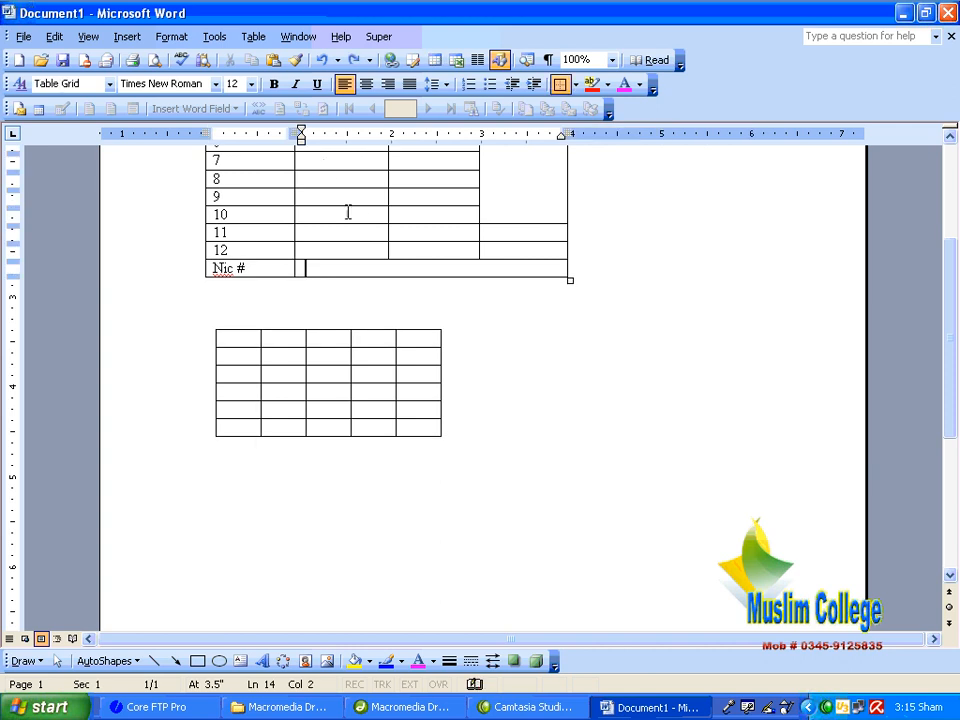
Split the merged cell beside Nic # into 15 columns and 1 row.
click(253, 36)
click(311, 255)
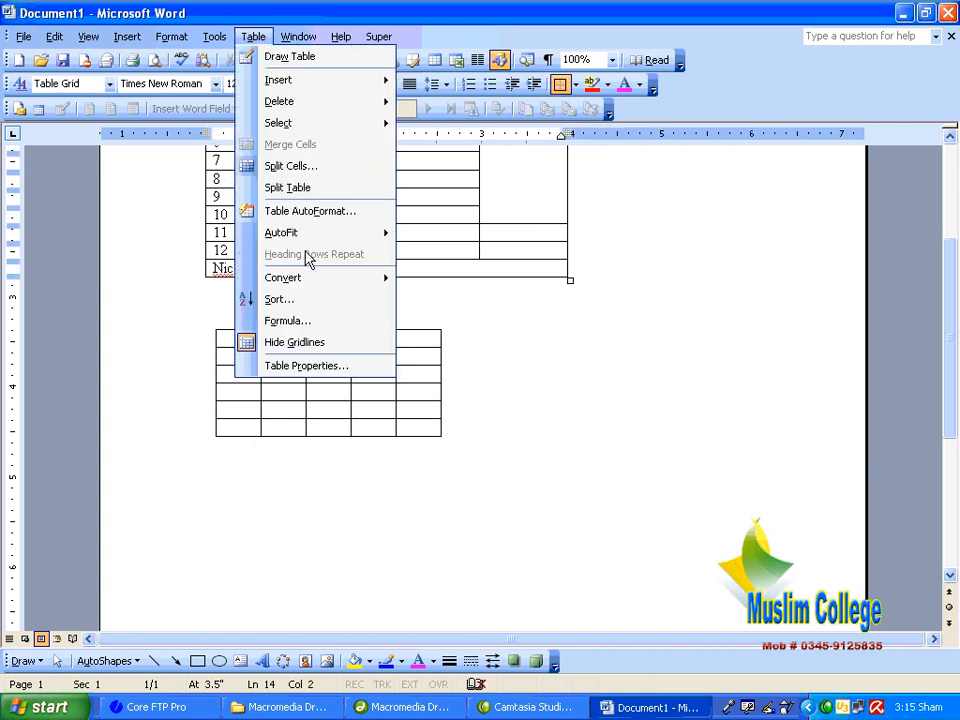
click(306, 168)
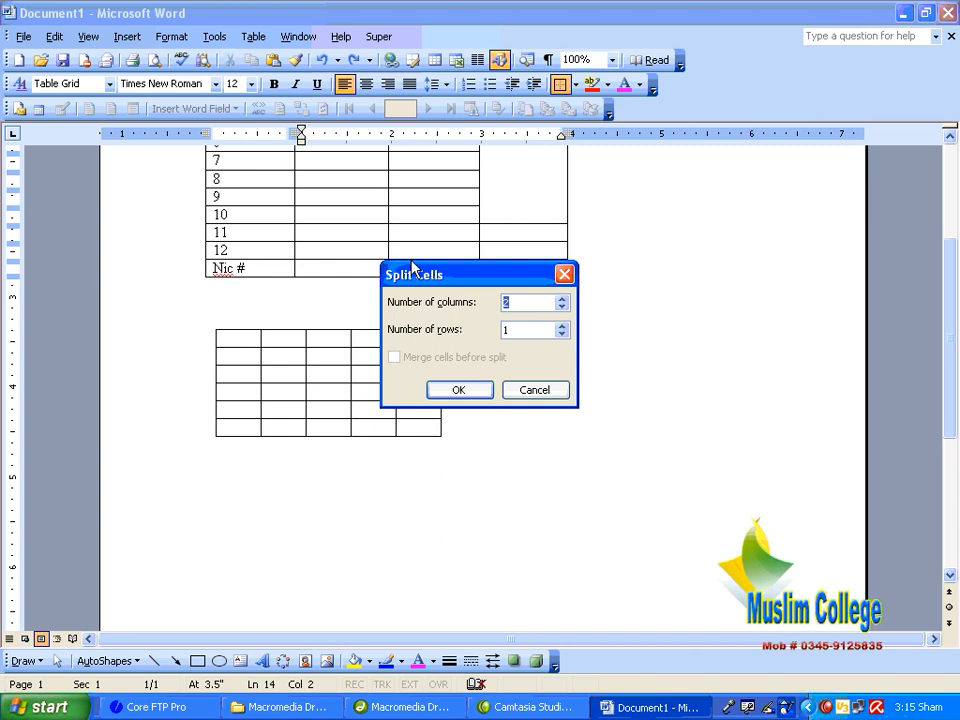
drag(418, 280, 589, 164)
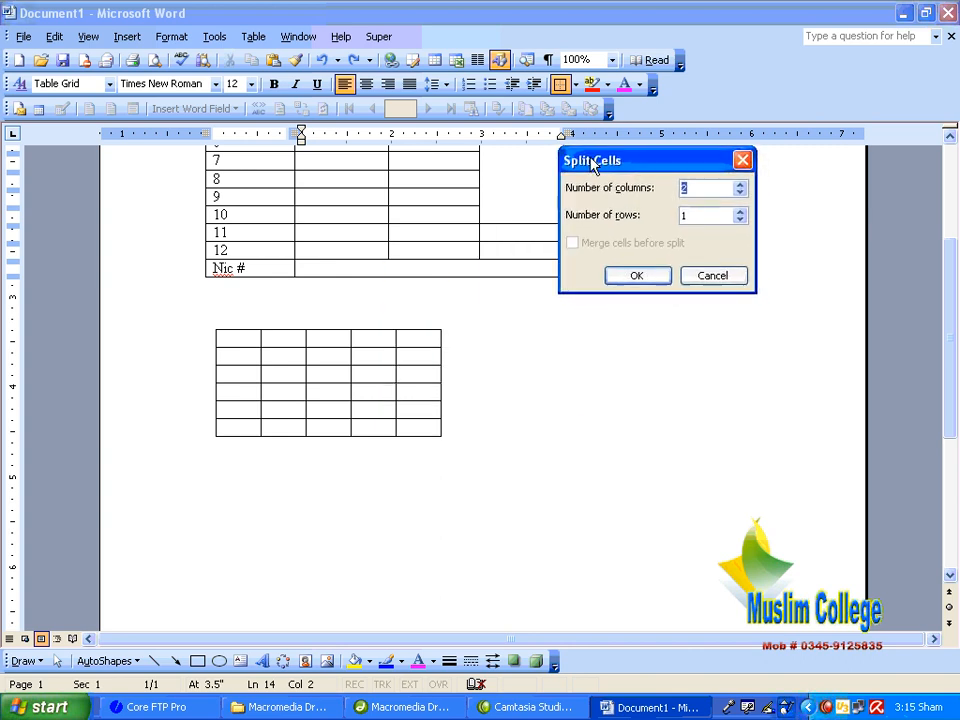
click(699, 184)
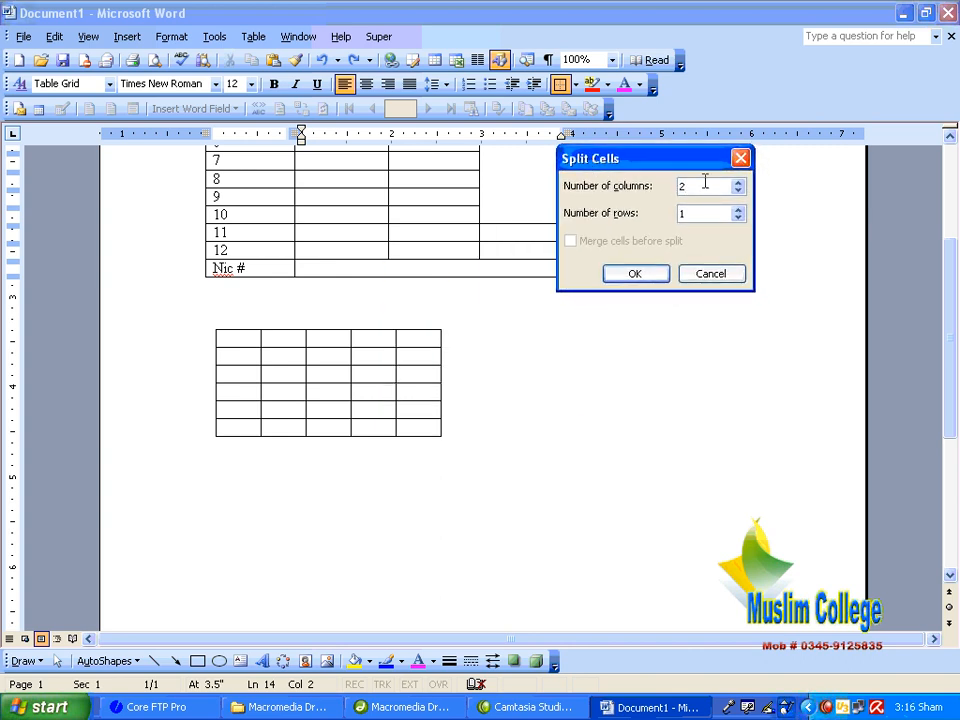
key(BackSpace)
text(1)
click(630, 275)
click(615, 338)
key(Down)
key(Down)
key(Down)
key(Down)
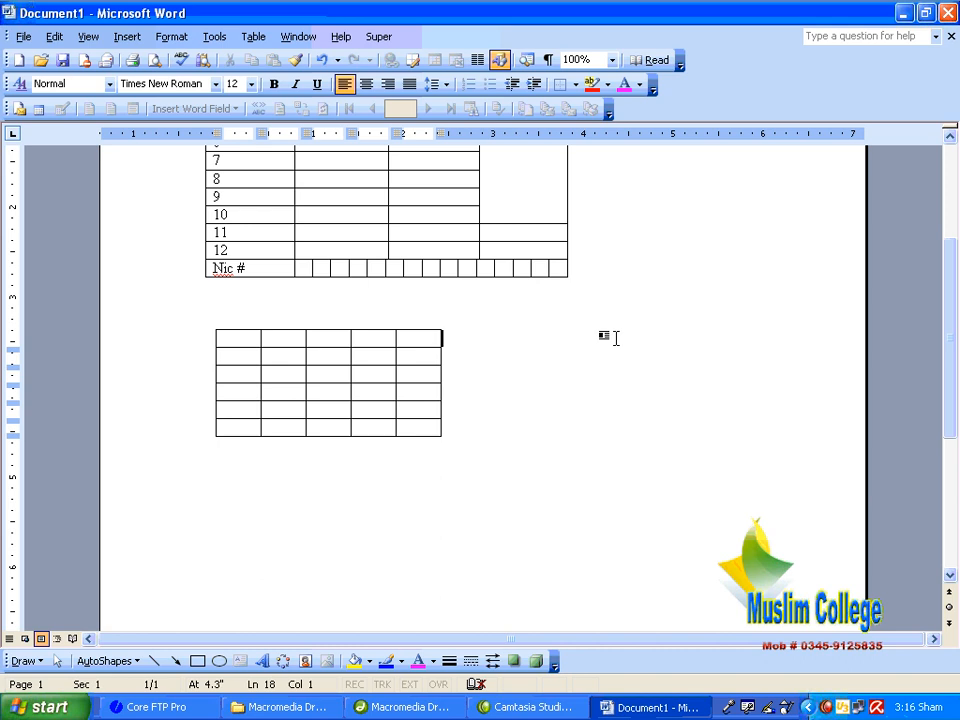
Split the larger table into two tables above the row numbered 11.
scroll(506, 287, up, 4)
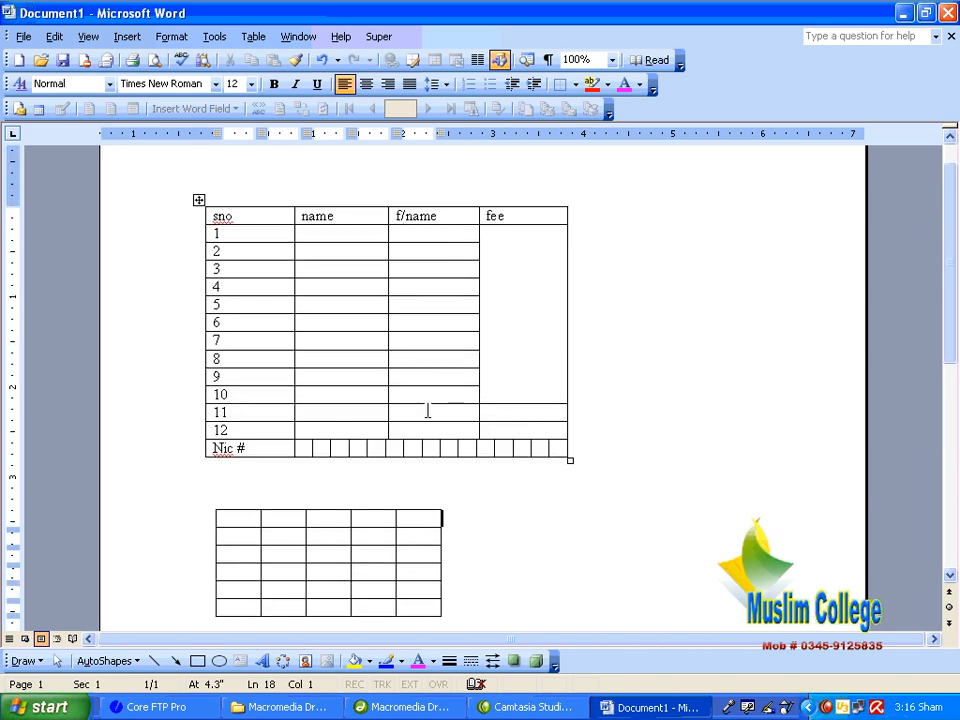
click(427, 410)
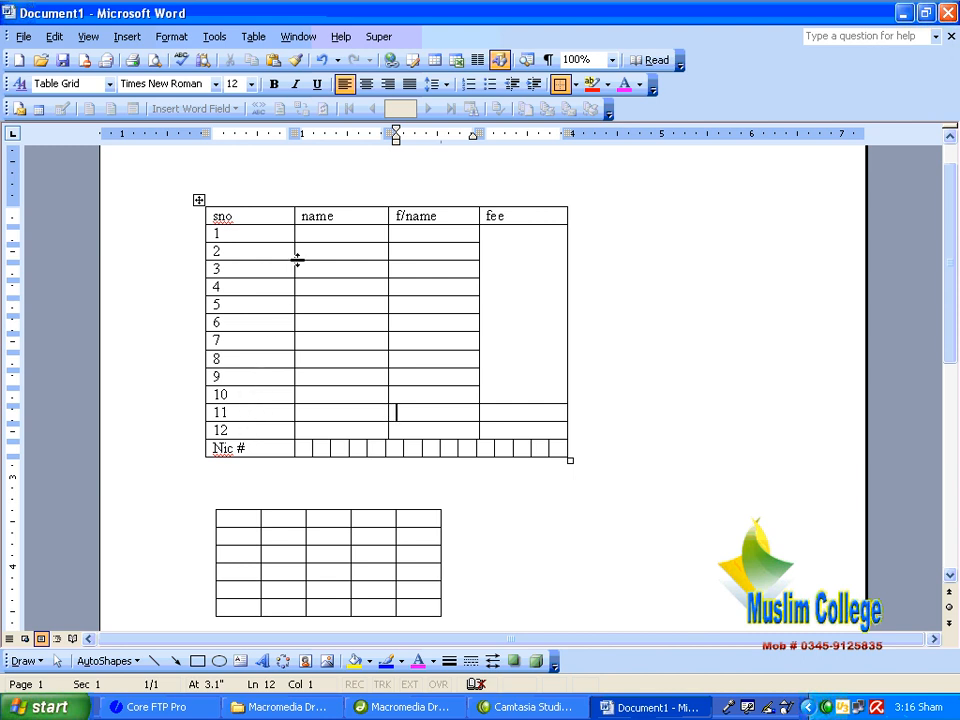
click(253, 36)
click(327, 279)
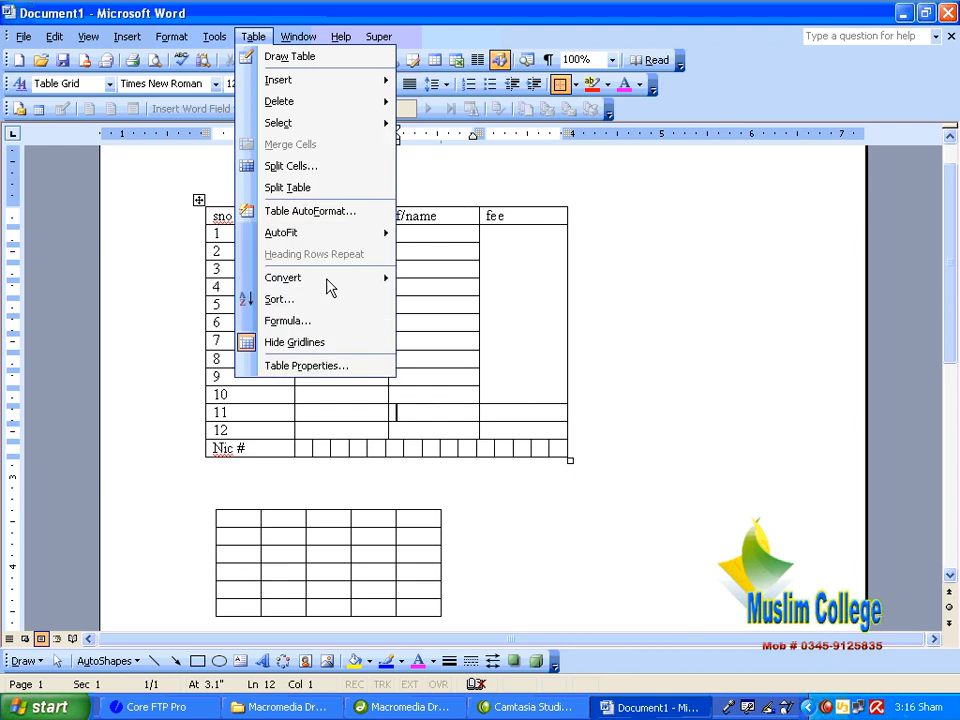
click(288, 188)
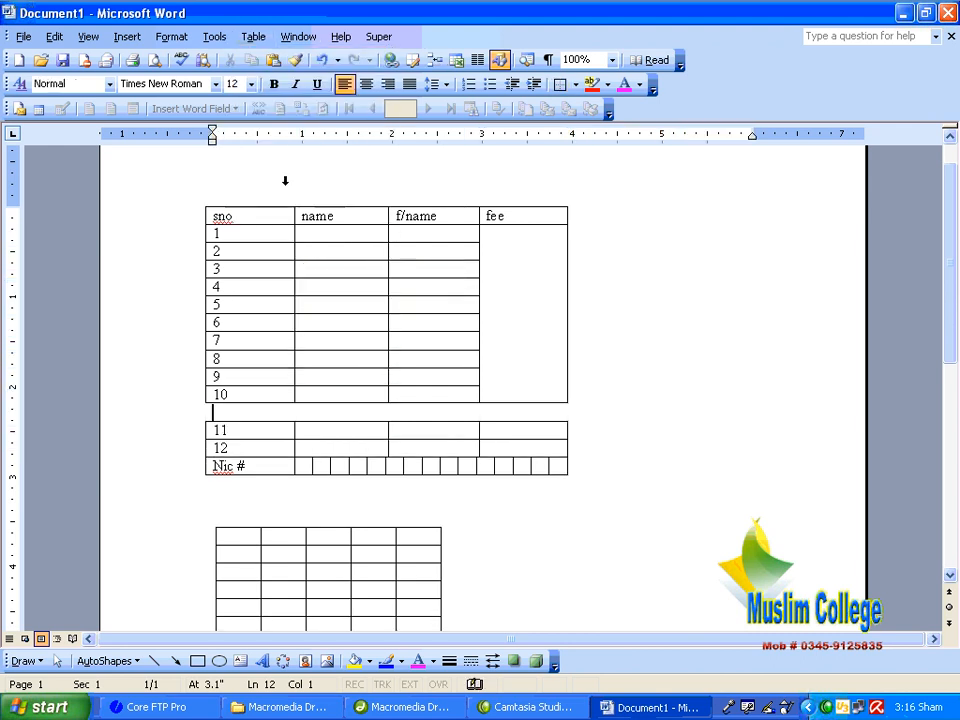
Insert eight blank lines between the row 10 table and the table starting with row 11.
key(Return)
key(Return)
key(Return)
key(Return)
key(Return)
key(Return)
key(Return)
key(Return)
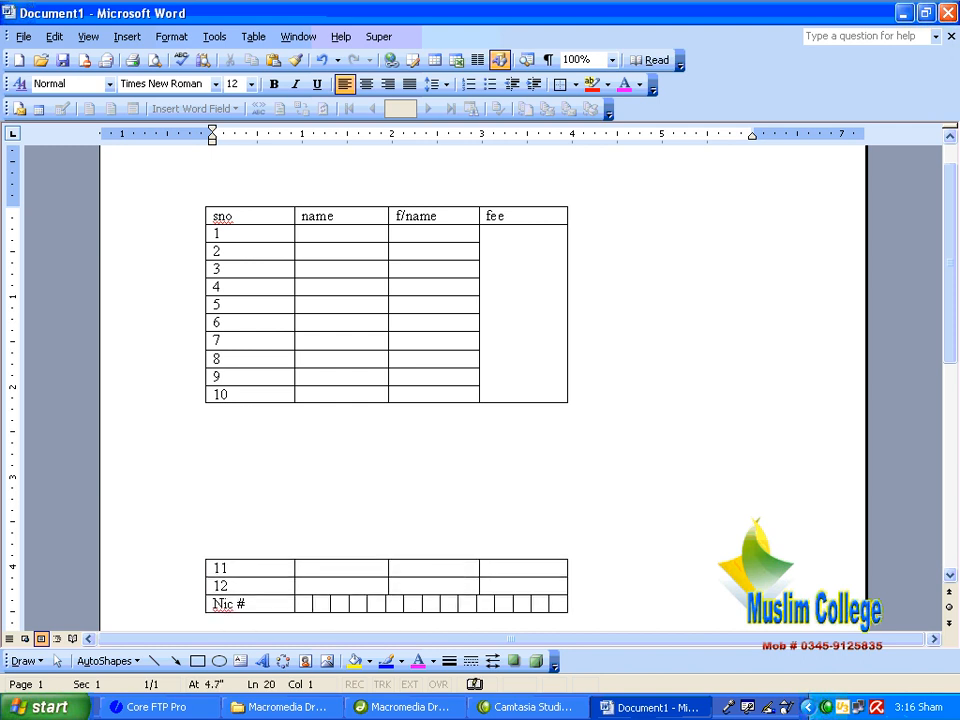
Split the table again above the row numbered 12 so that row 11 stands alone.
scroll(285, 187, down, 3)
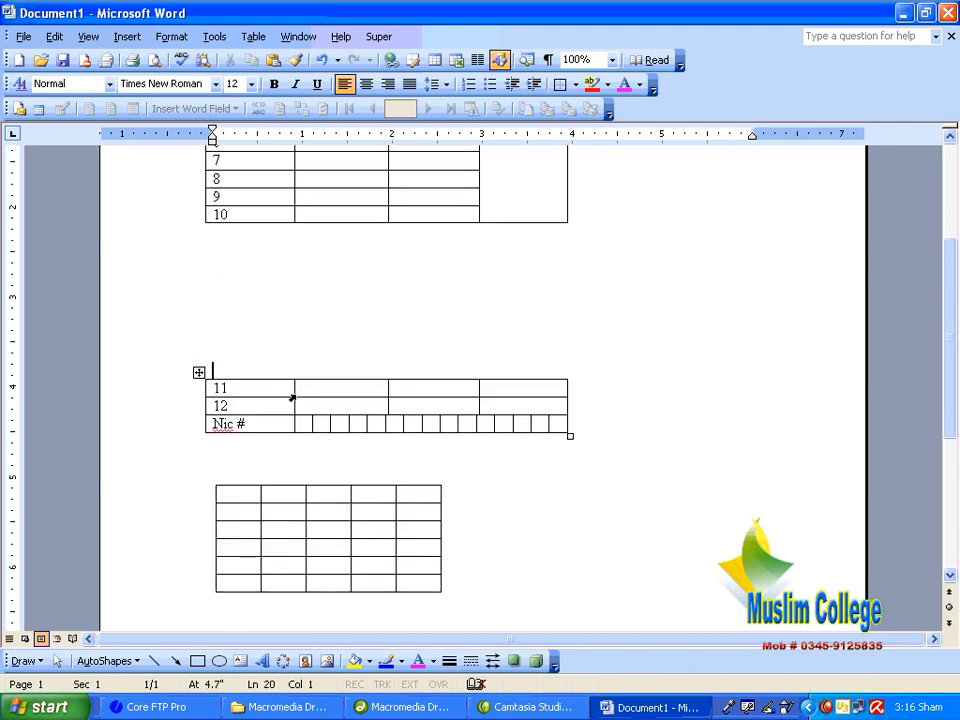
click(303, 418)
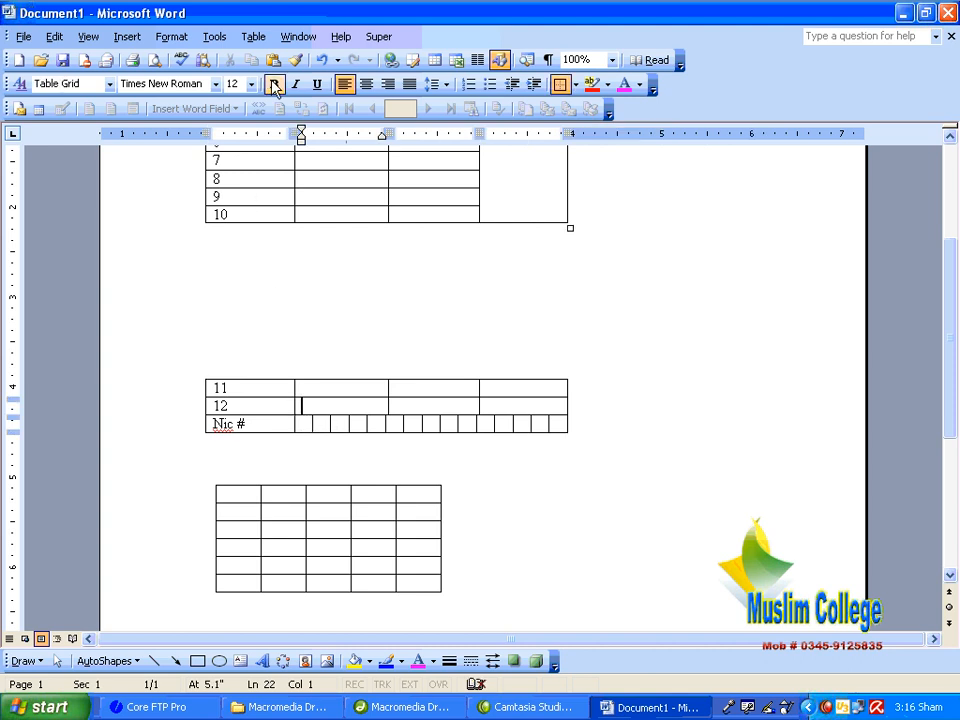
click(250, 42)
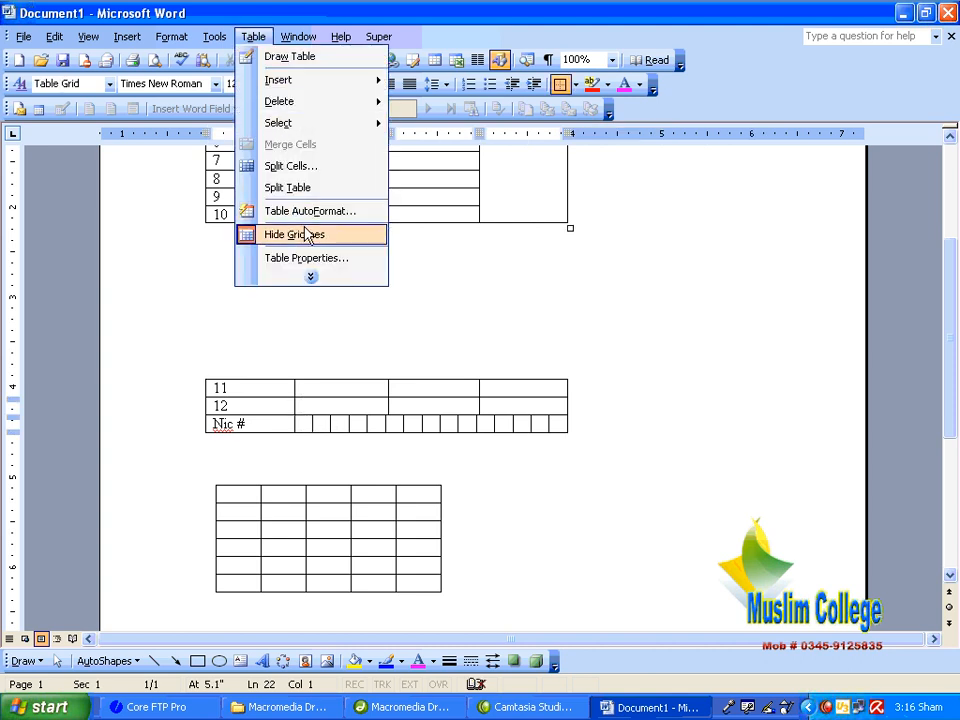
click(302, 188)
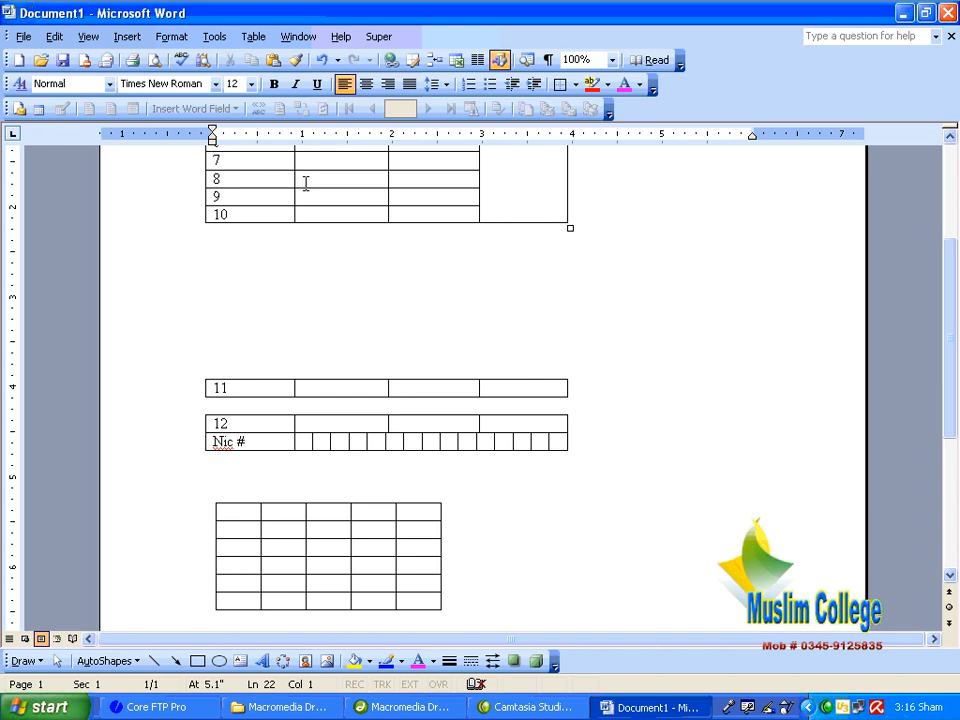
key(Down)
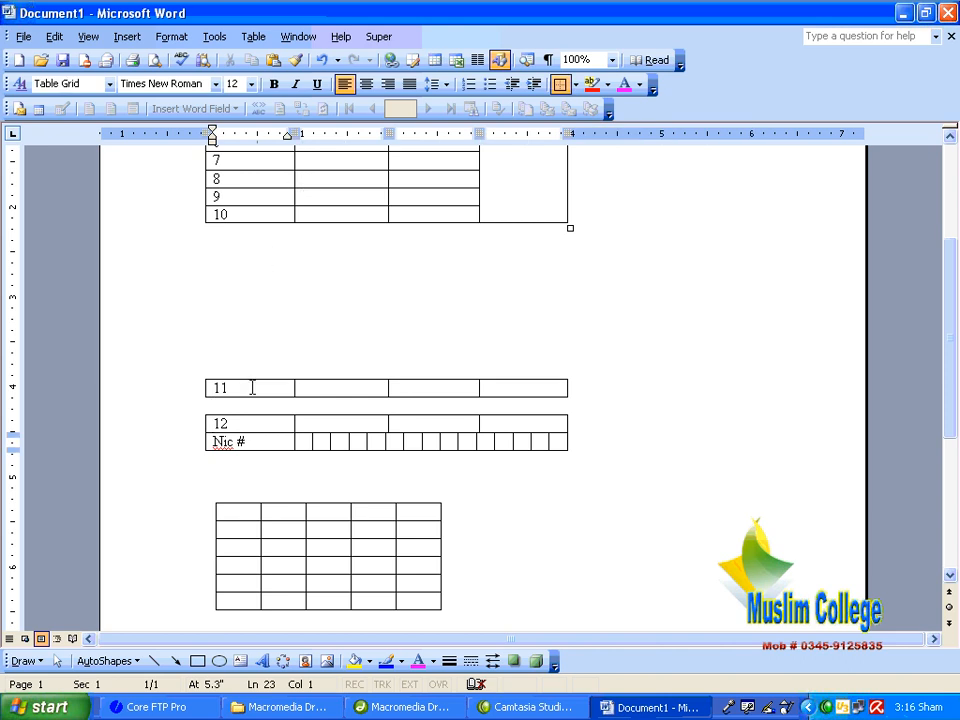
Split the Nic # row off below row 12 and add five blank lines above it.
click(264, 446)
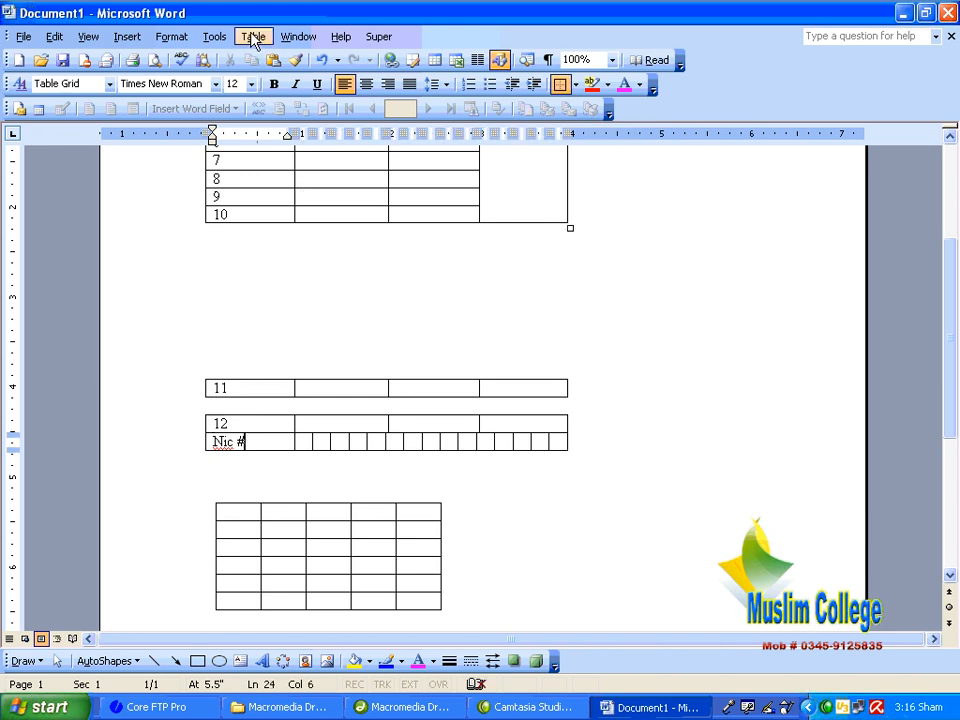
click(253, 37)
click(300, 189)
key(Return)
key(Return)
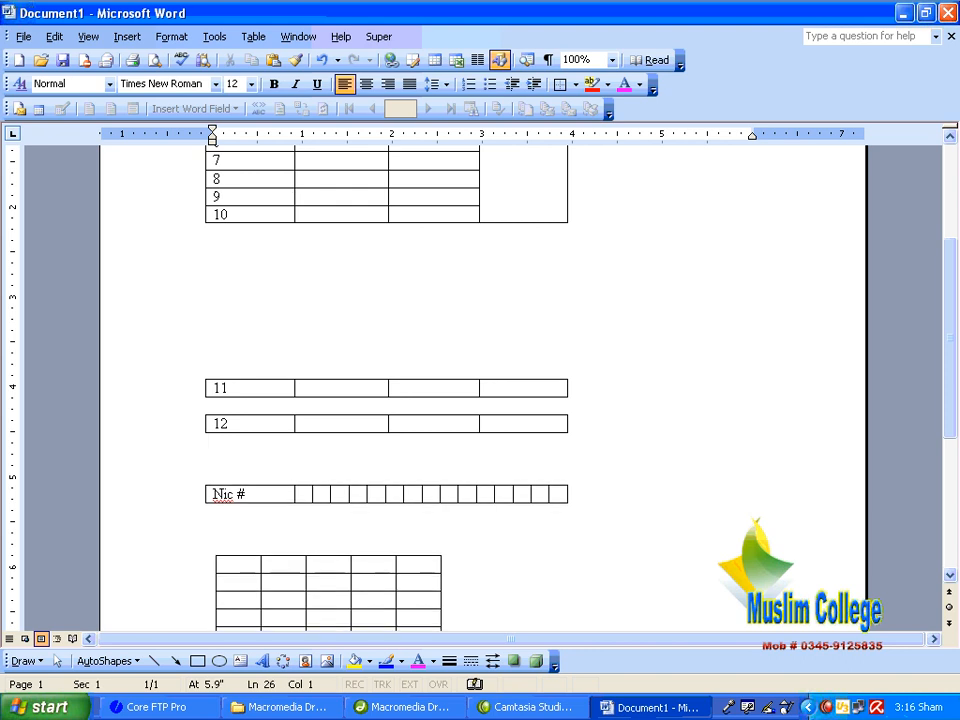
key(Return)
key(Return)
key(Return)
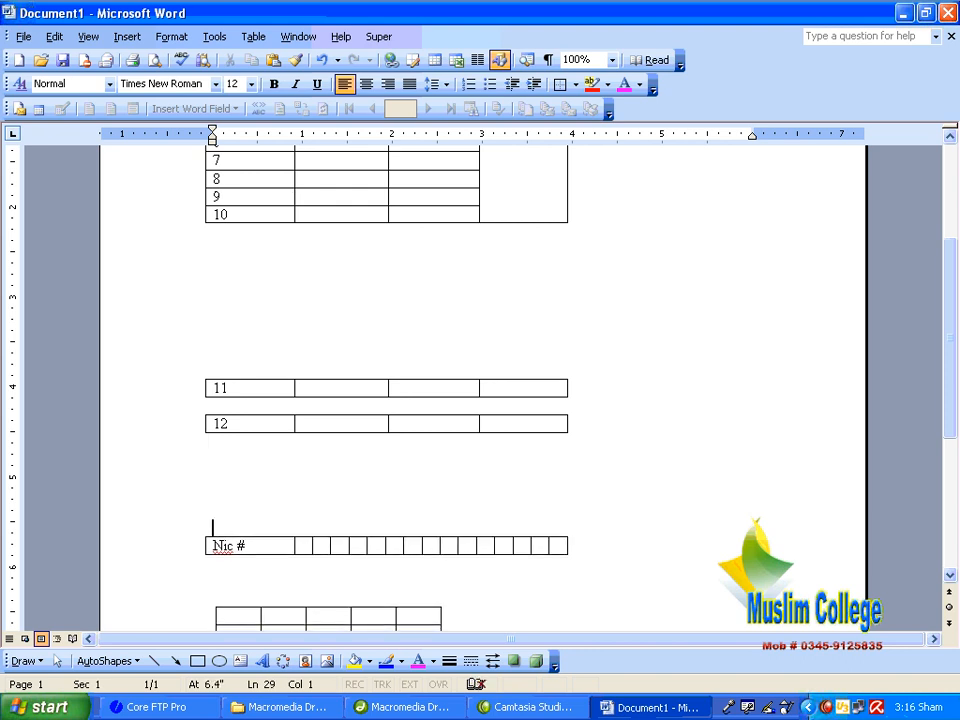
click(253, 37)
click(312, 278)
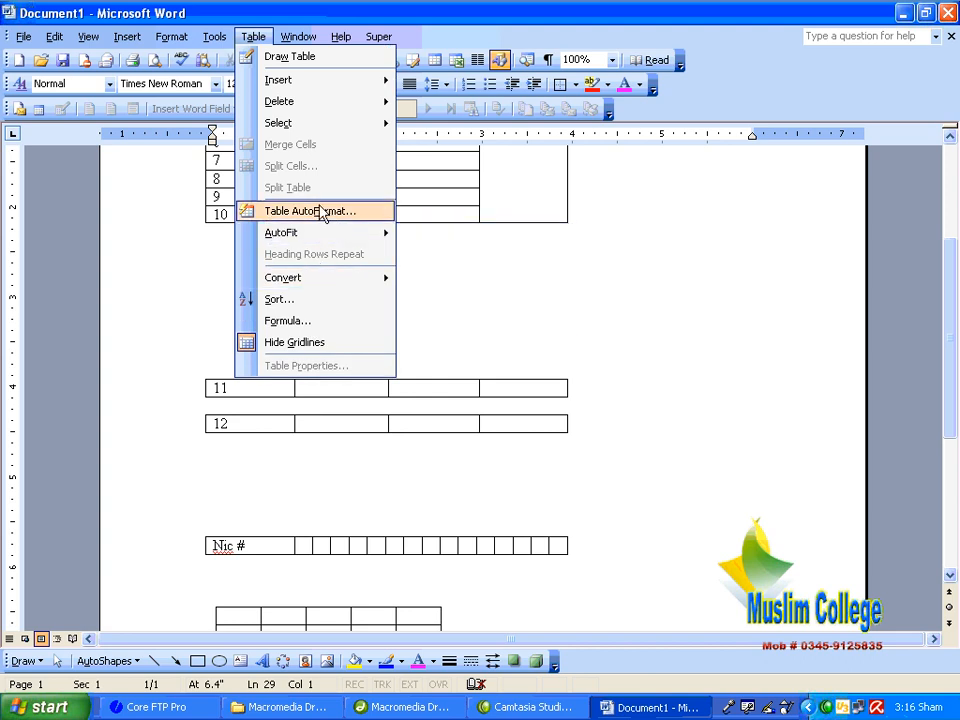
click(519, 306)
Apply the Table Colorful 1 AutoFormat style to the whole table with rows 1 to 10.
scroll(517, 310, up, 4)
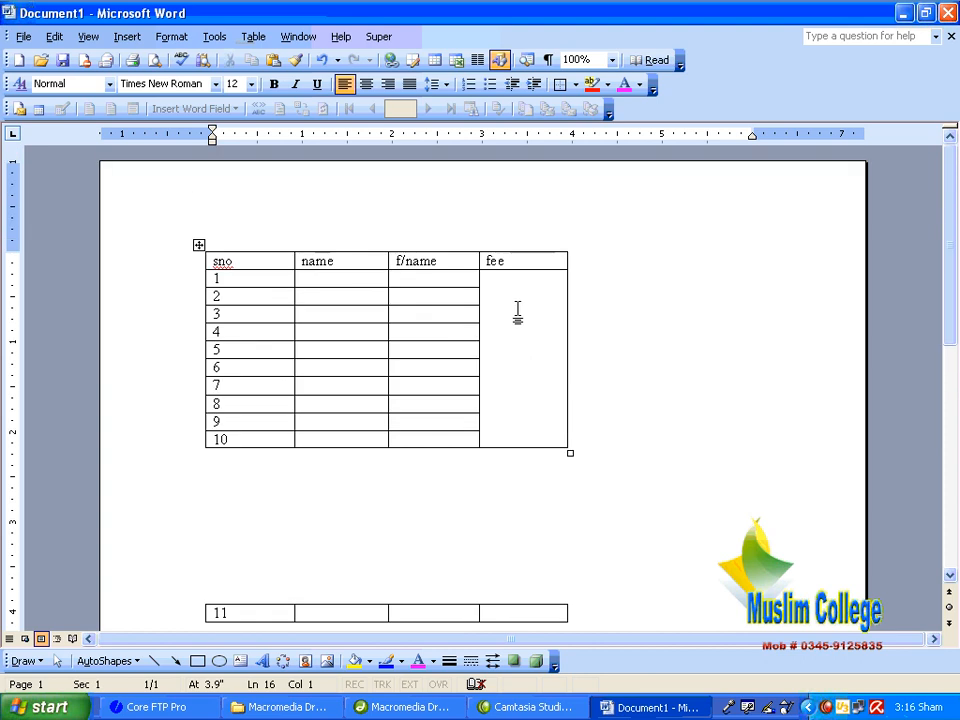
click(199, 245)
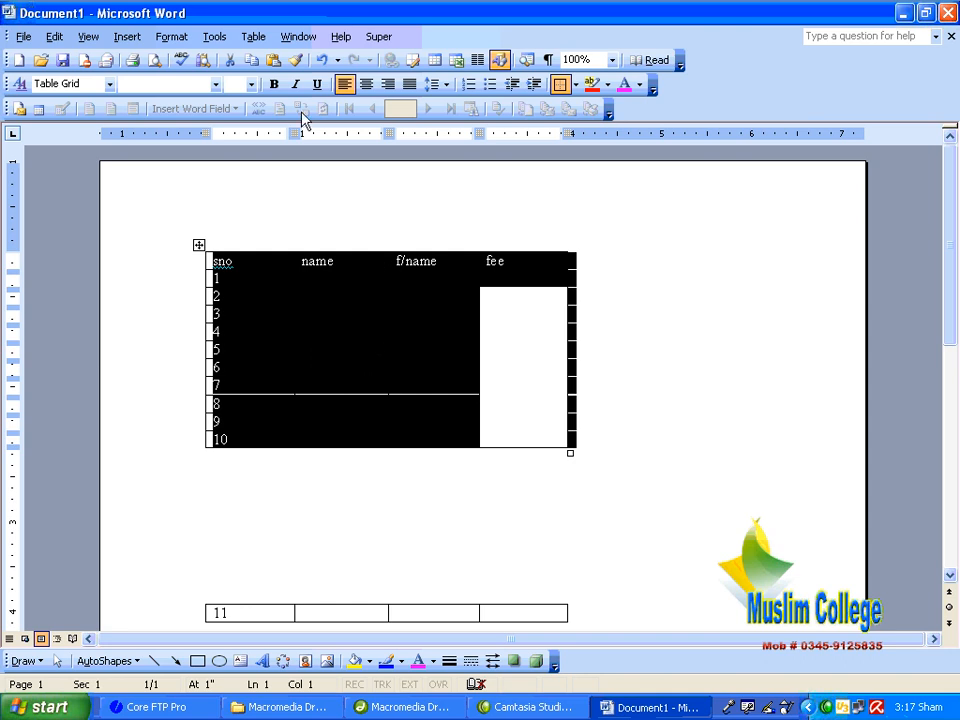
click(253, 36)
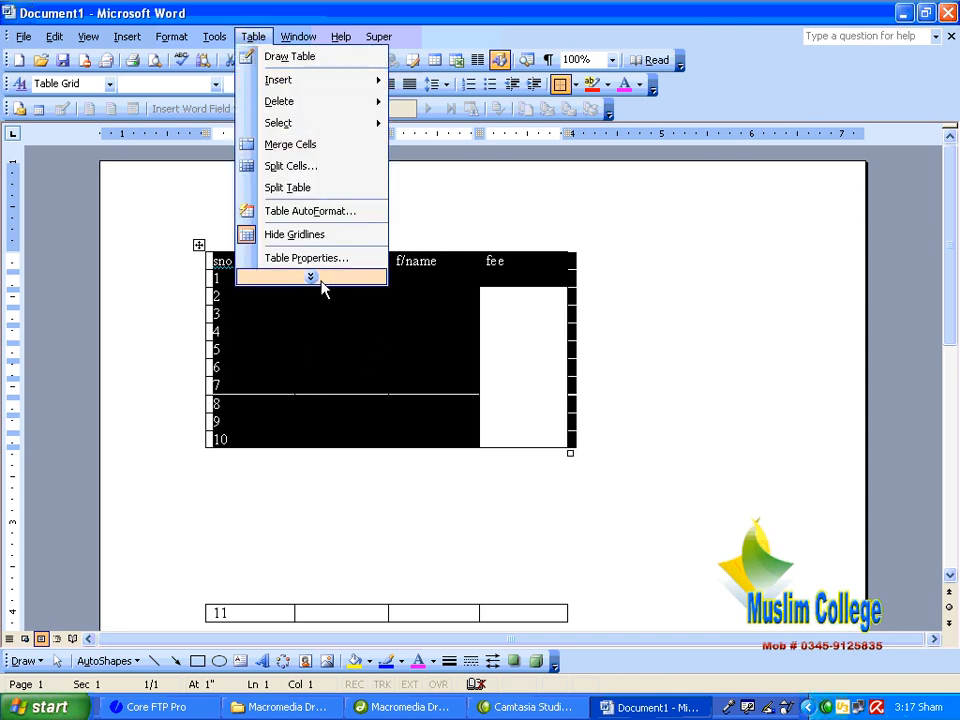
click(312, 211)
click(343, 254)
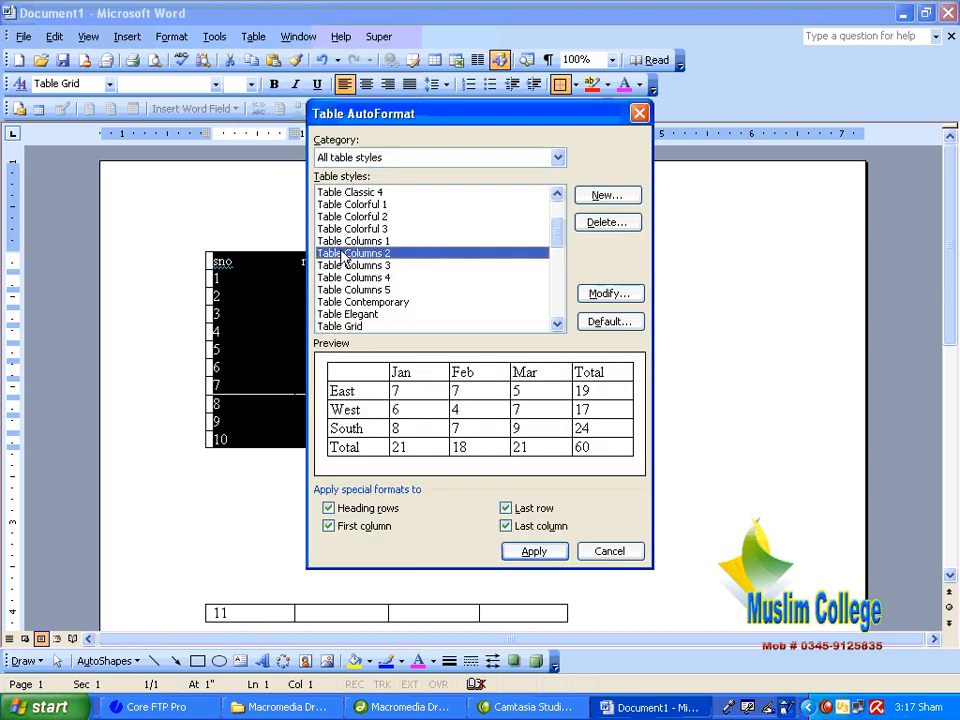
key(Up)
key(Up)
key(Up)
key(Up)
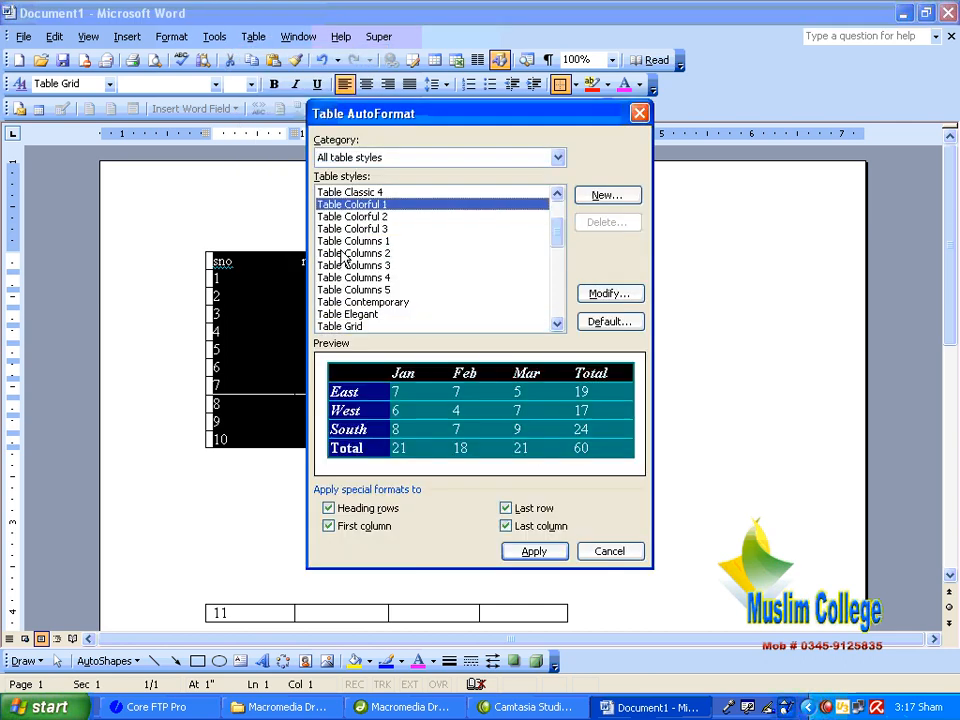
key(Up)
key(Up)
key(Down)
key(Down)
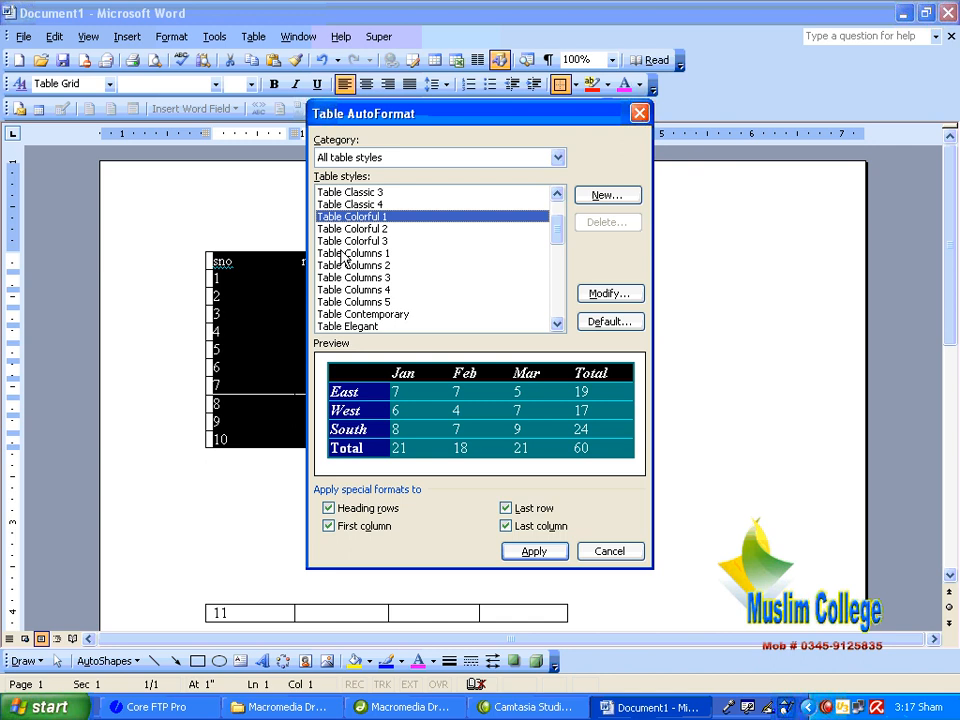
click(541, 548)
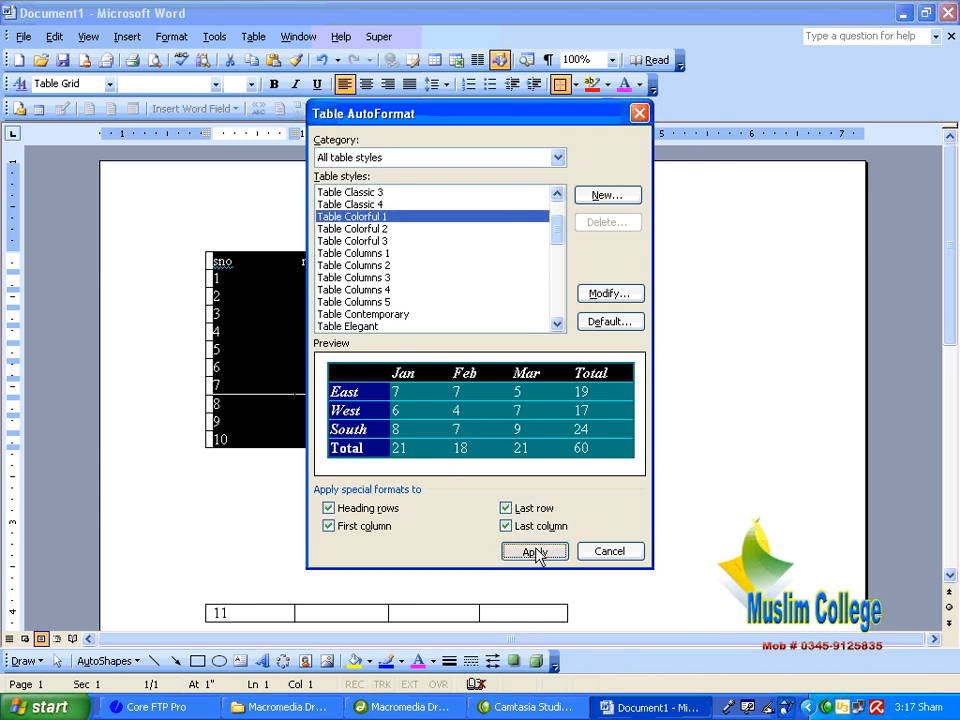
click(537, 553)
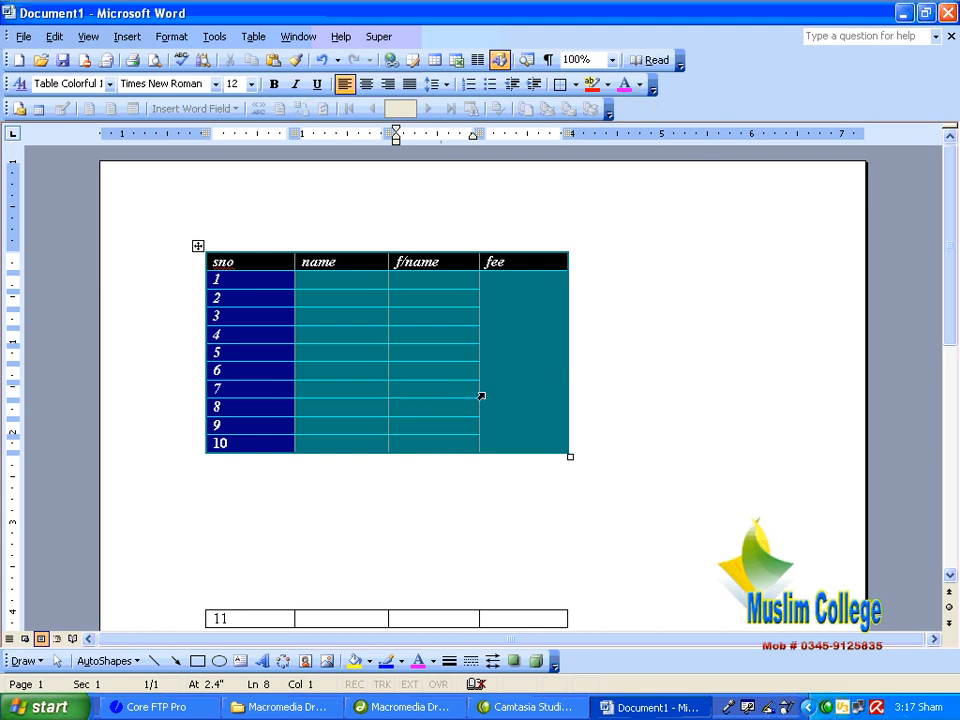
Select the entire formatted table and reopen its Table AutoFormat settings.
drag(514, 448, 229, 332)
click(198, 247)
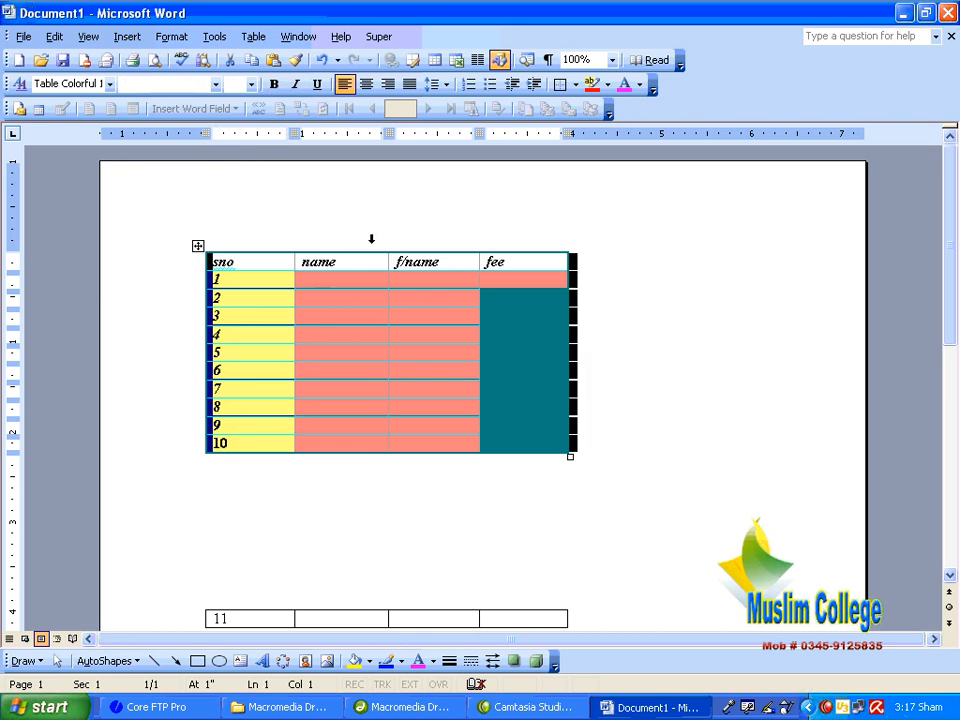
click(253, 37)
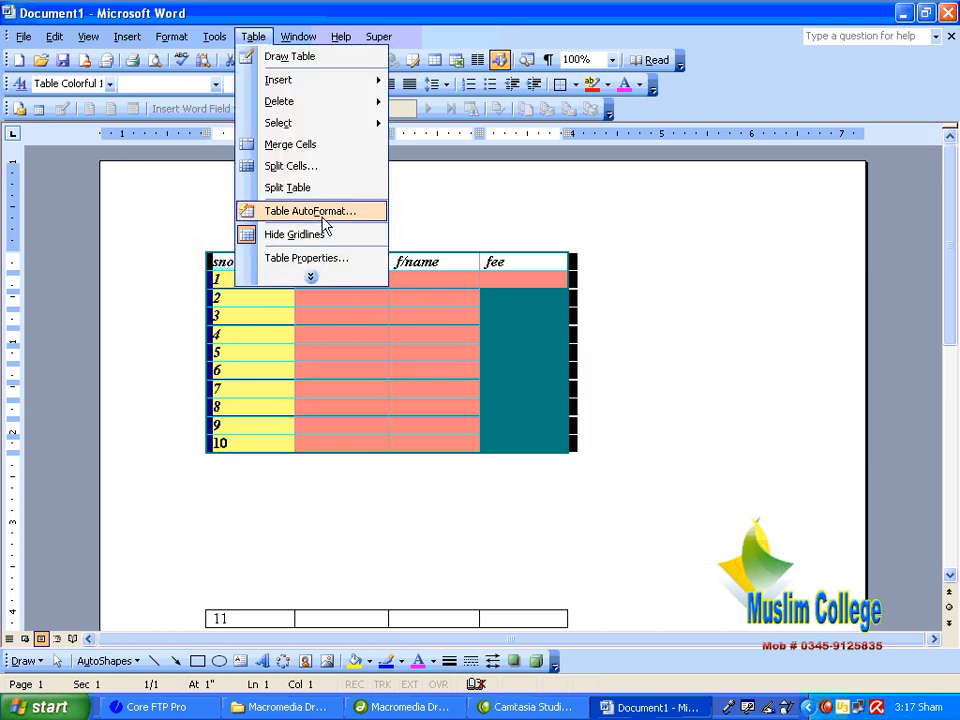
click(306, 211)
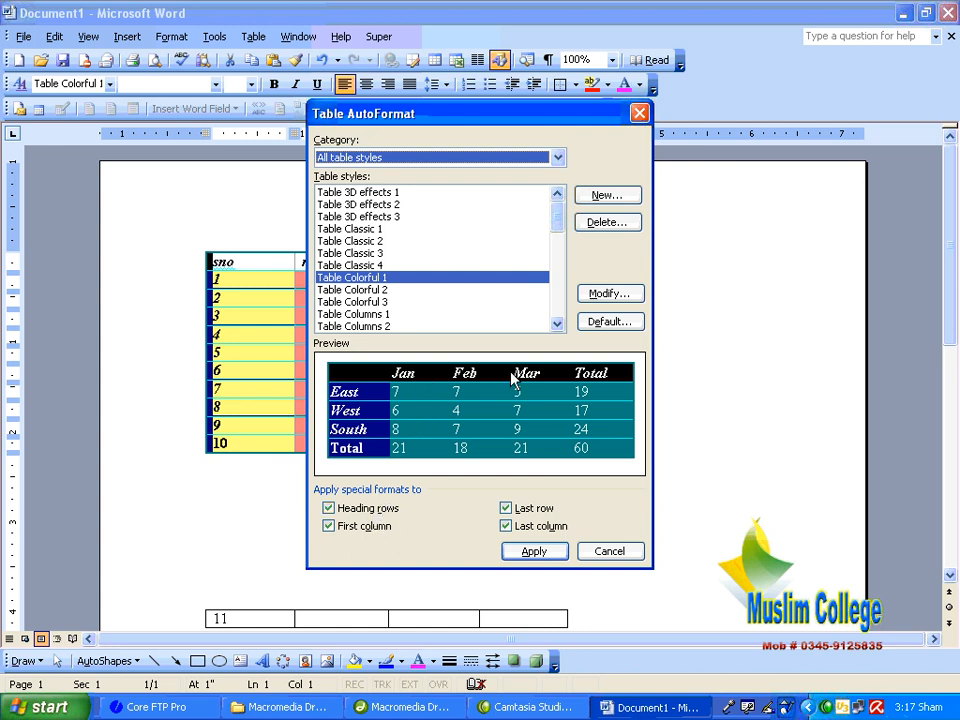
Preview the Table Colorful 1 style with the Heading rows and First column special formats each switched off and back on.
click(330, 508)
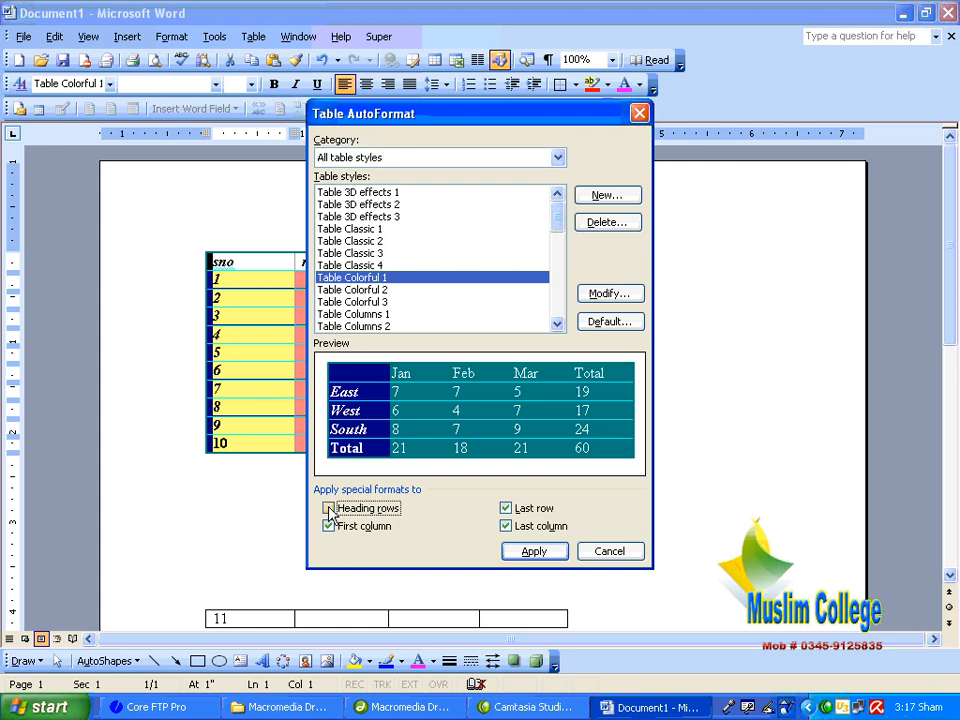
click(330, 509)
click(330, 509)
click(330, 509)
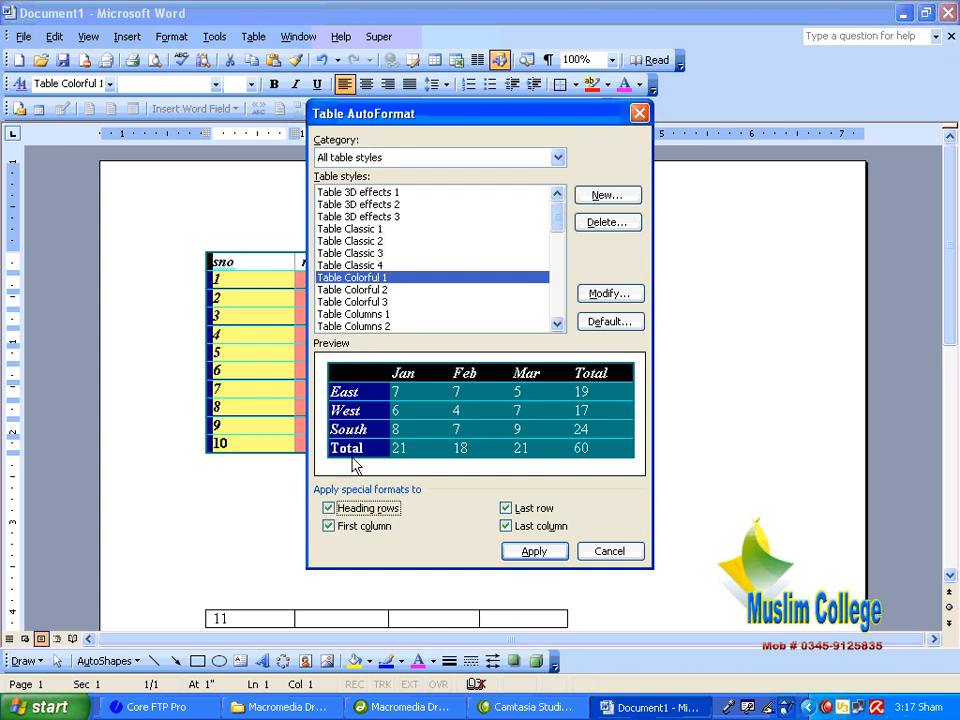
click(330, 527)
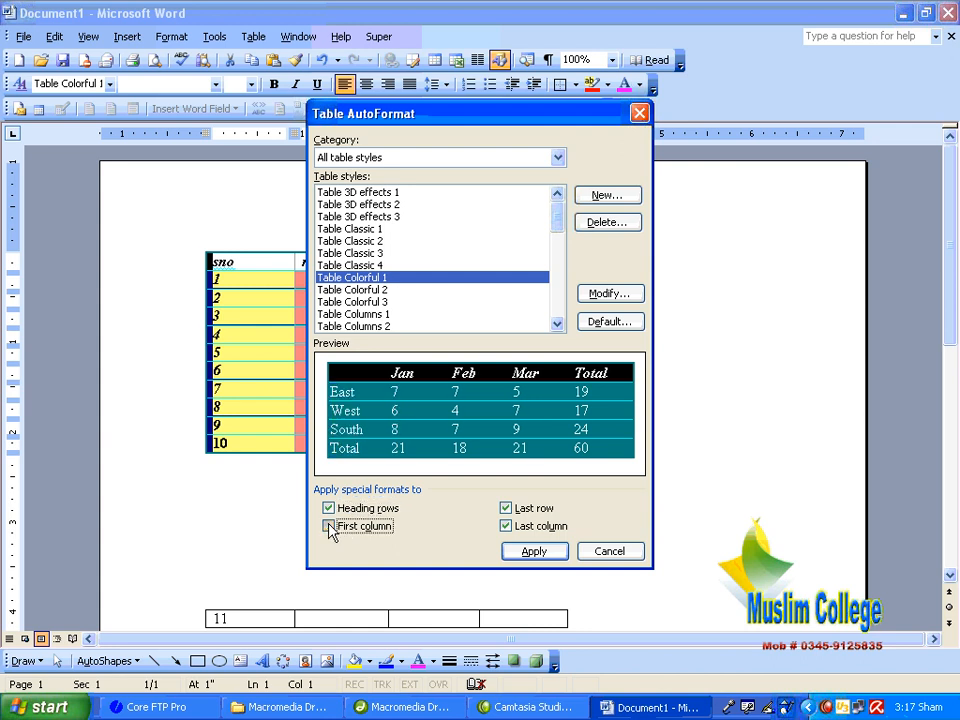
click(330, 527)
click(330, 527)
click(330, 527)
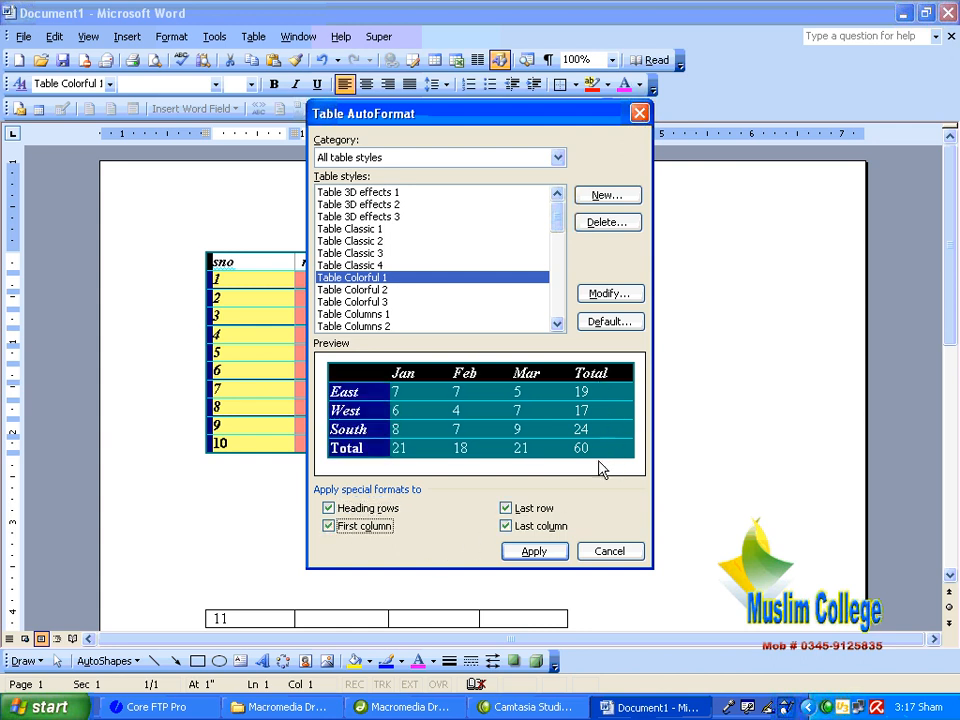
Turn off the Last row special format and switch Last column off and back on in the preview.
click(506, 508)
click(506, 508)
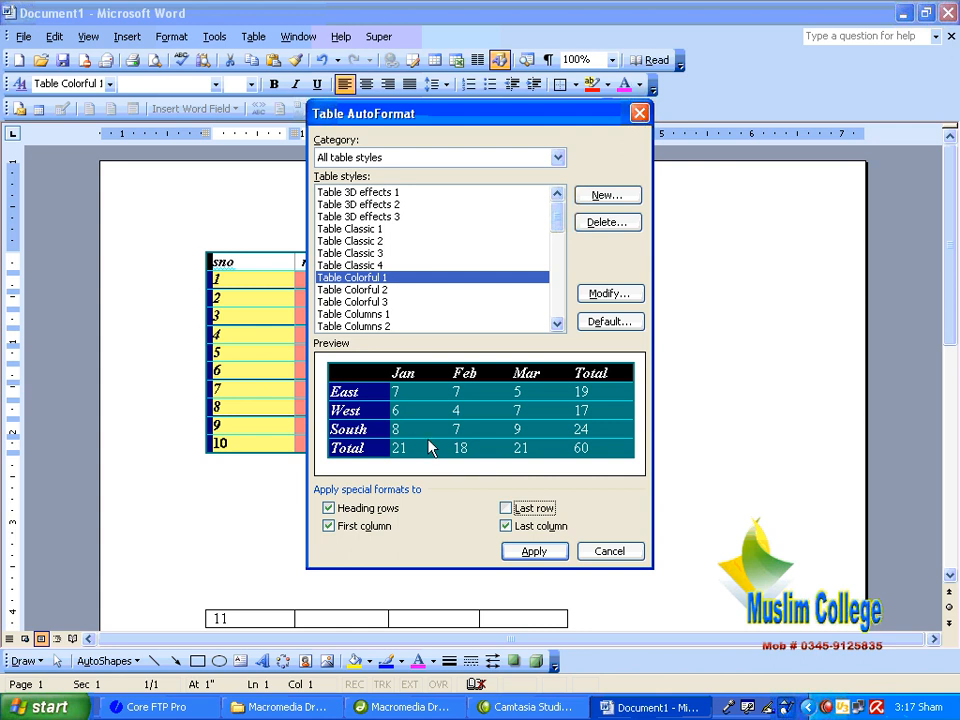
click(506, 528)
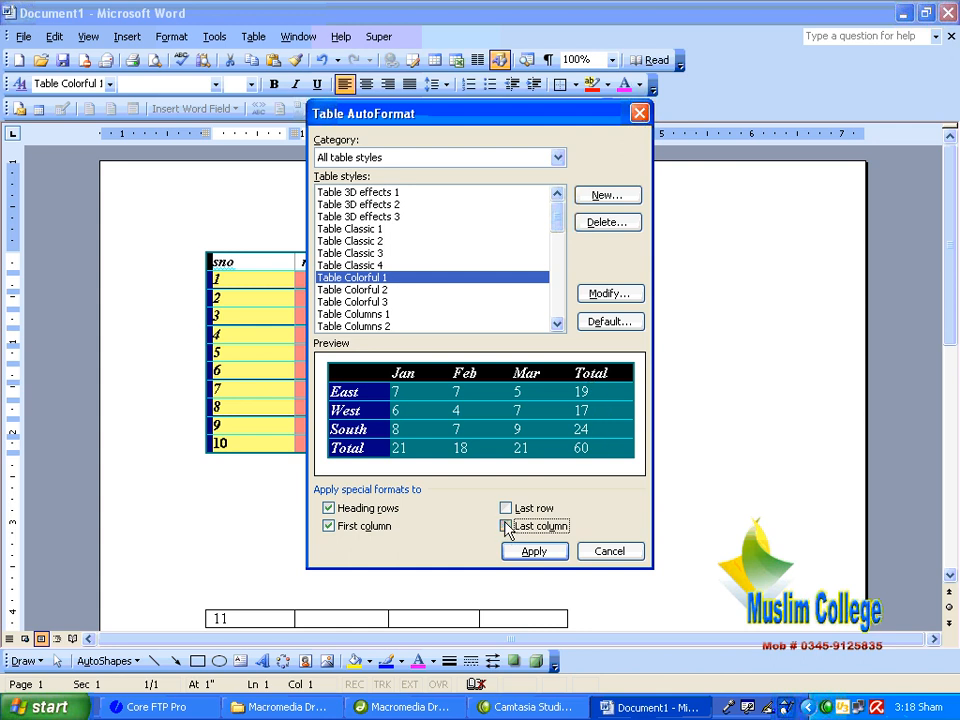
click(506, 528)
Modify the Table Colorful 1 style so that its header row uses the Agency FB font.
click(607, 294)
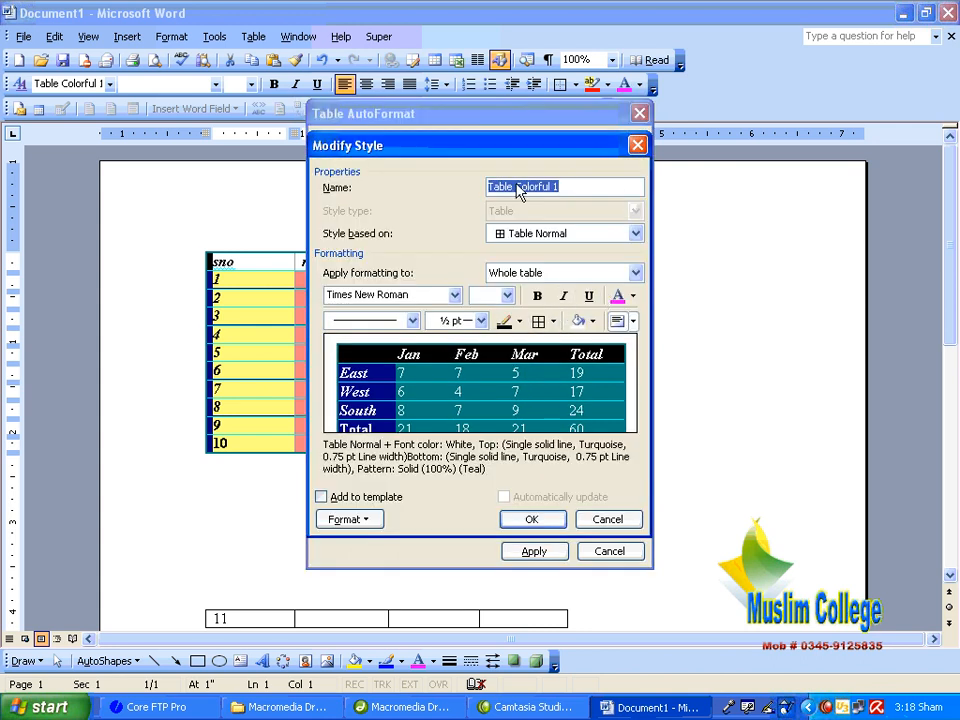
drag(503, 147, 587, 144)
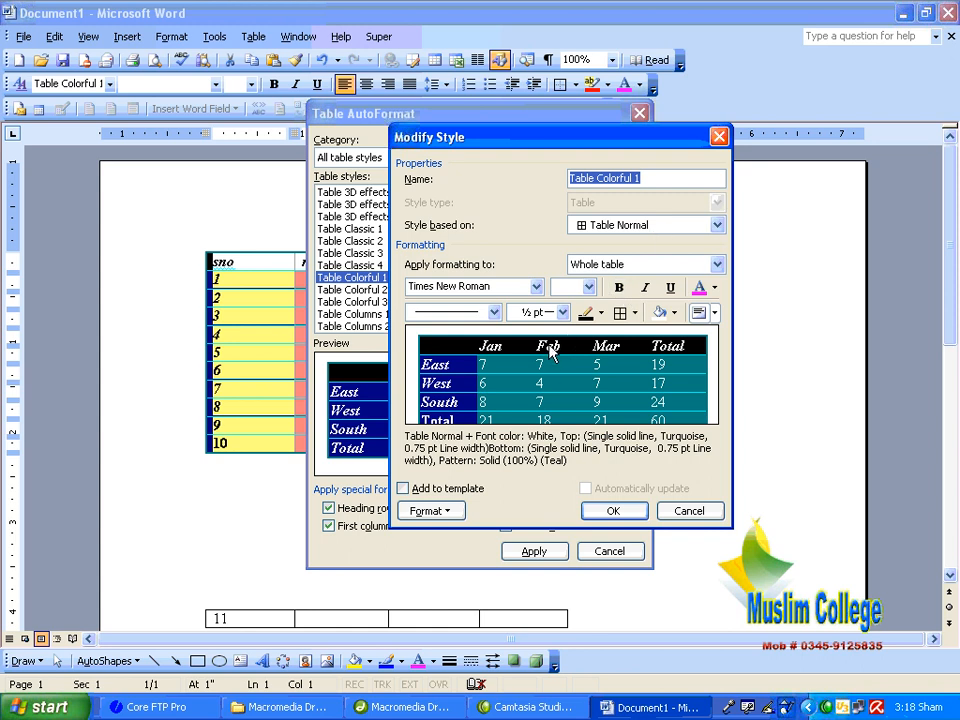
click(716, 264)
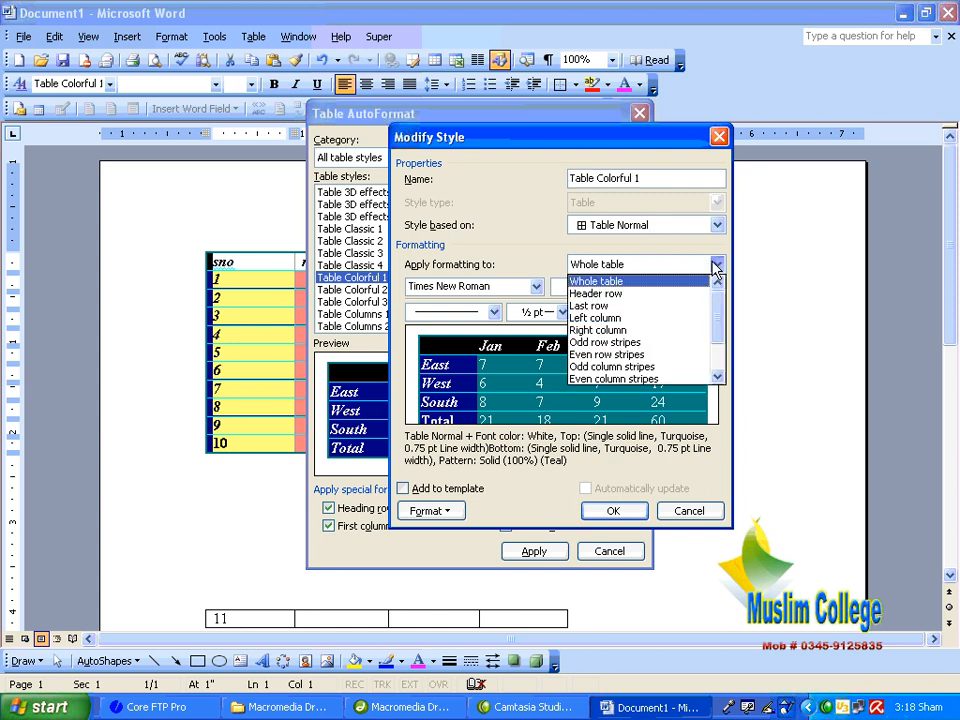
click(628, 293)
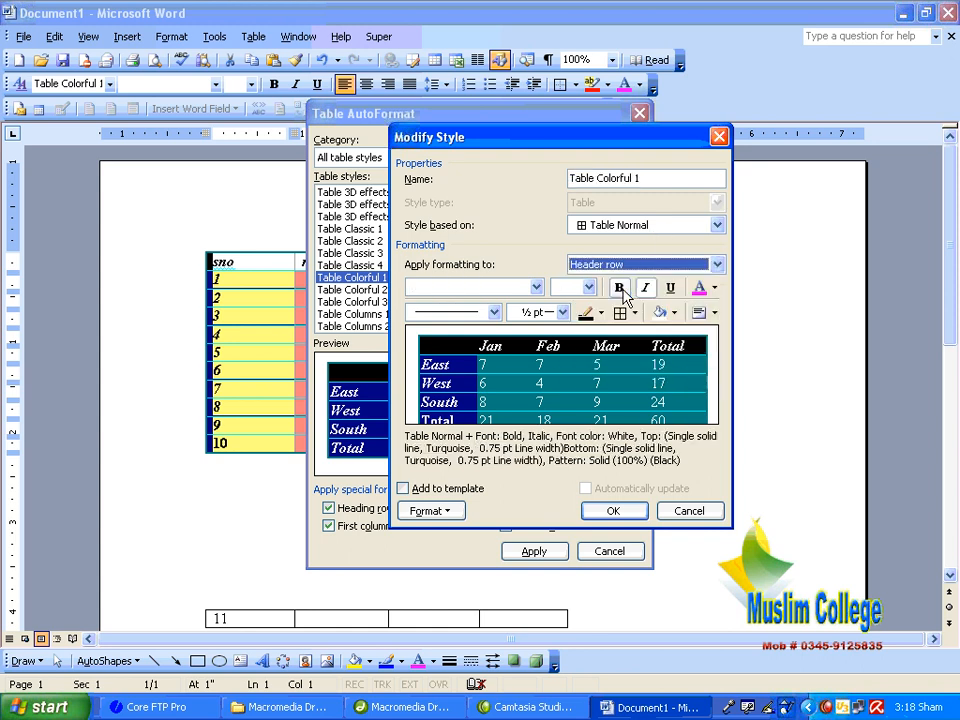
click(536, 287)
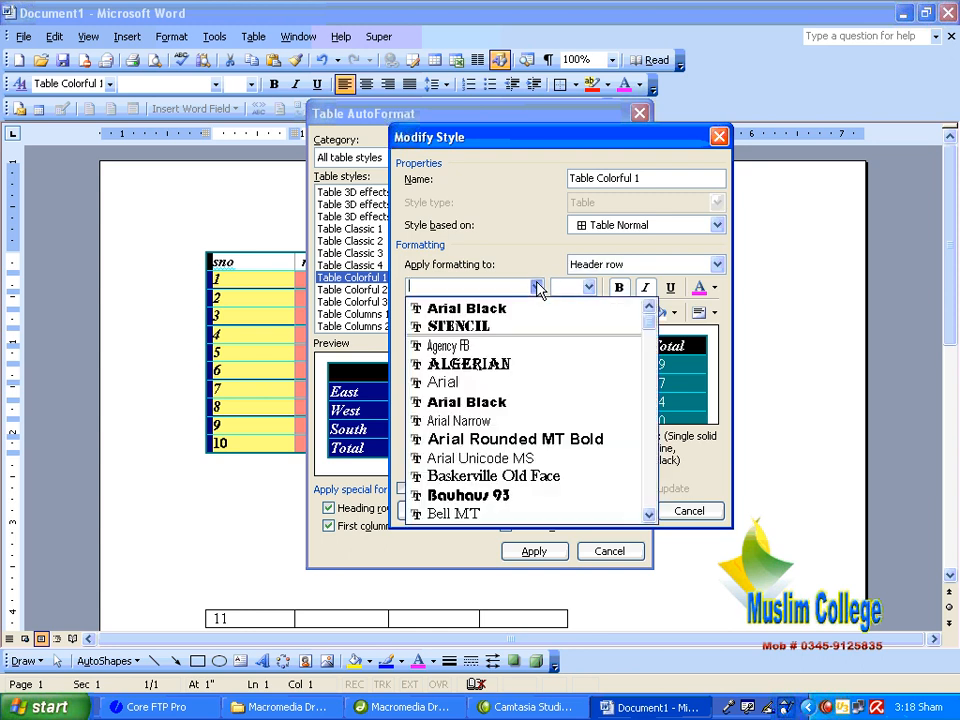
click(480, 345)
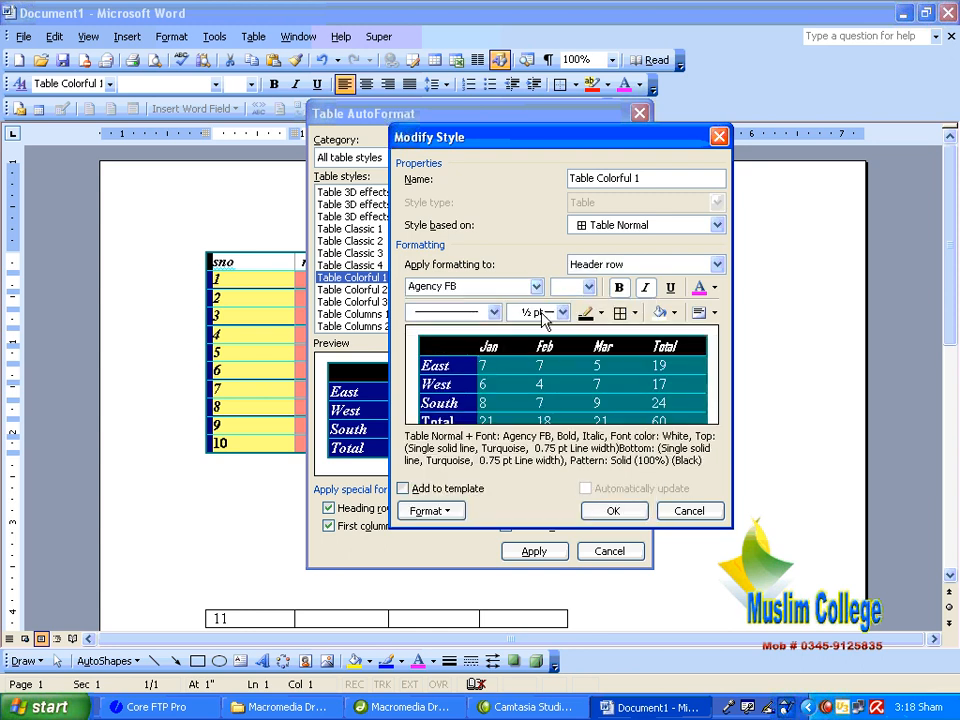
Remove italics from the style's header row text, underline it and colour it yellow.
click(646, 289)
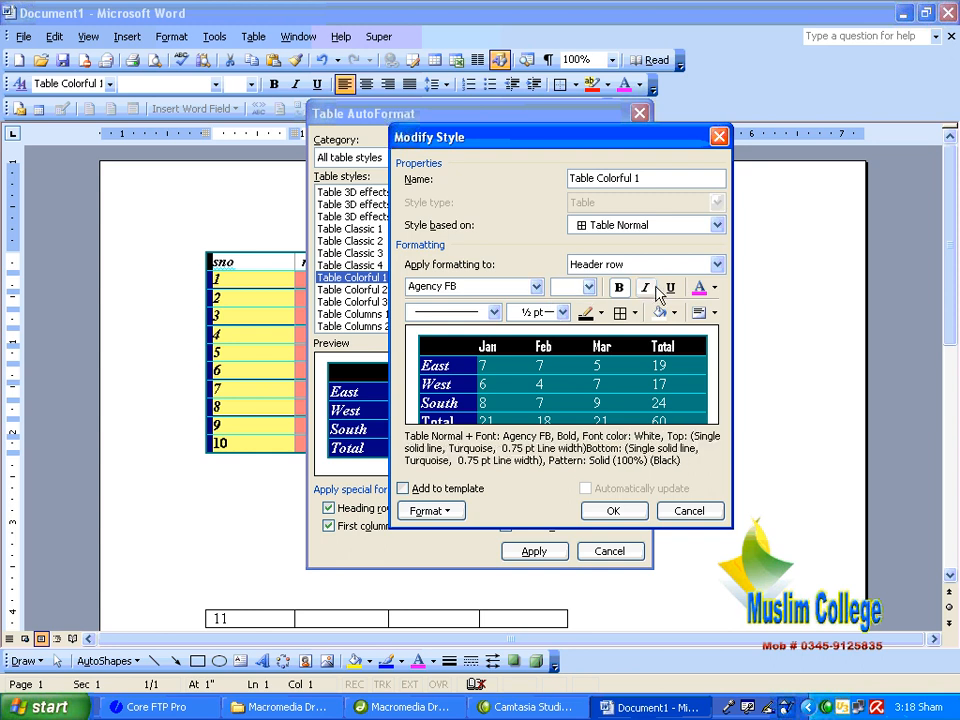
click(671, 289)
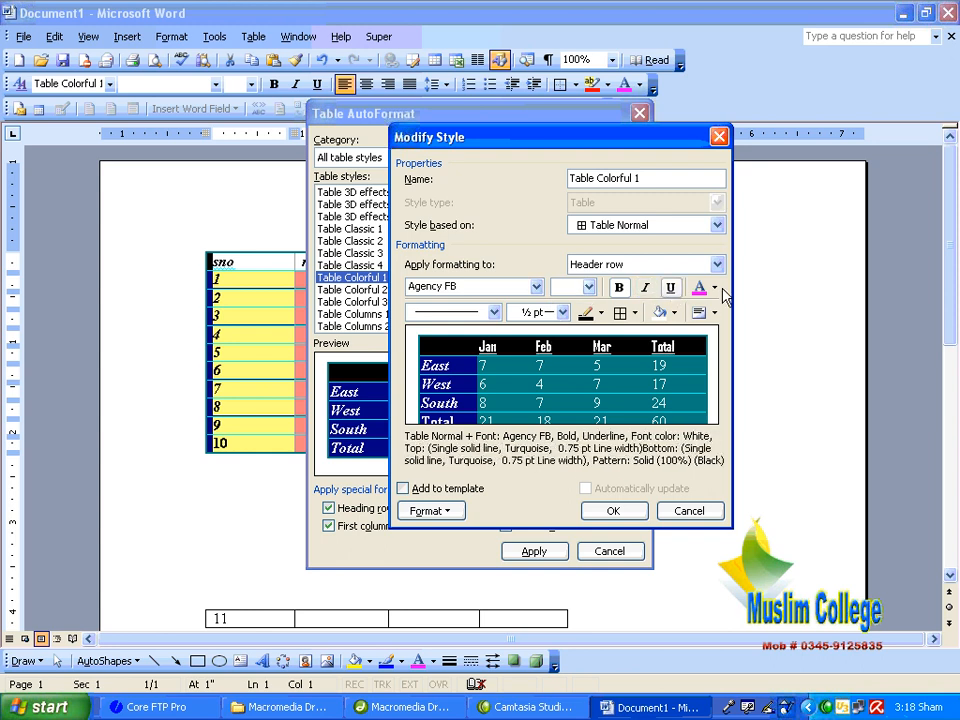
click(715, 289)
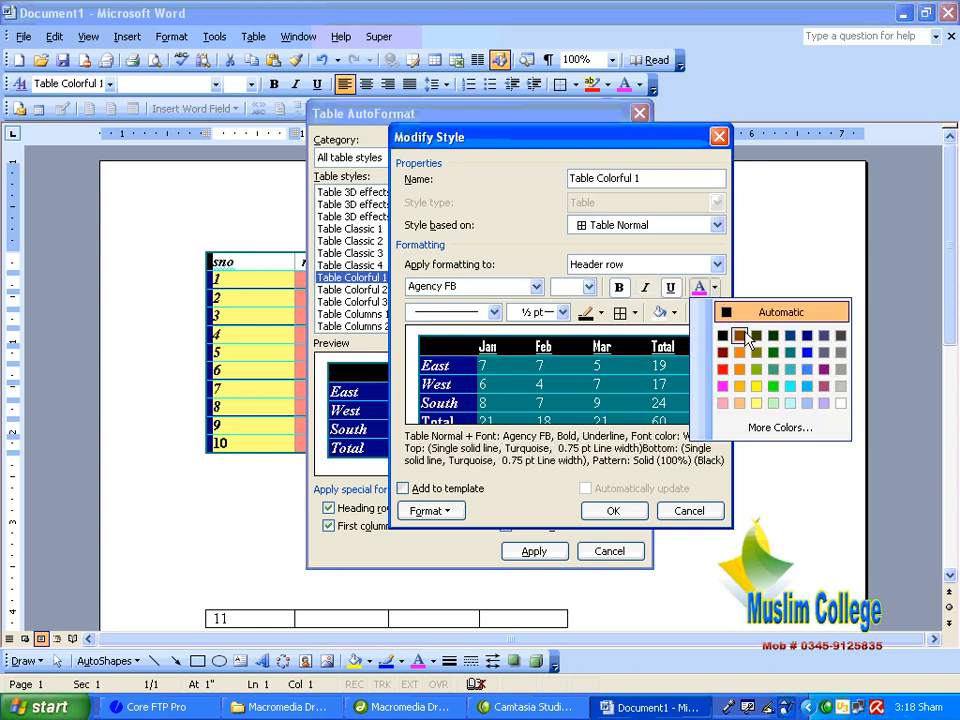
click(756, 386)
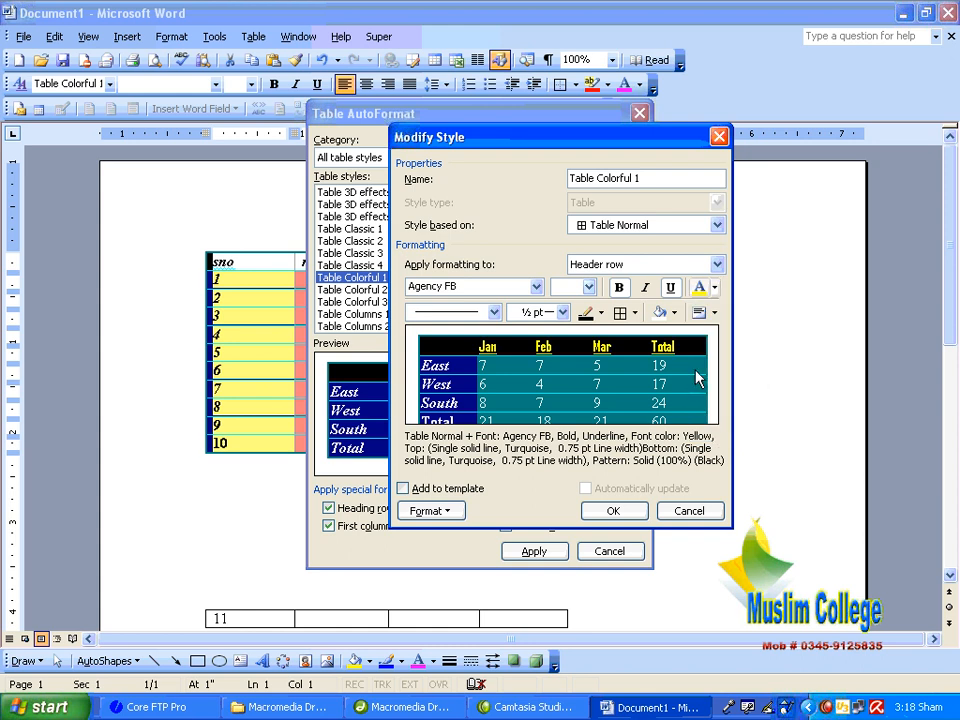
Apply all borders to the style's header row, choose dark red as border colour and set green shading.
click(633, 313)
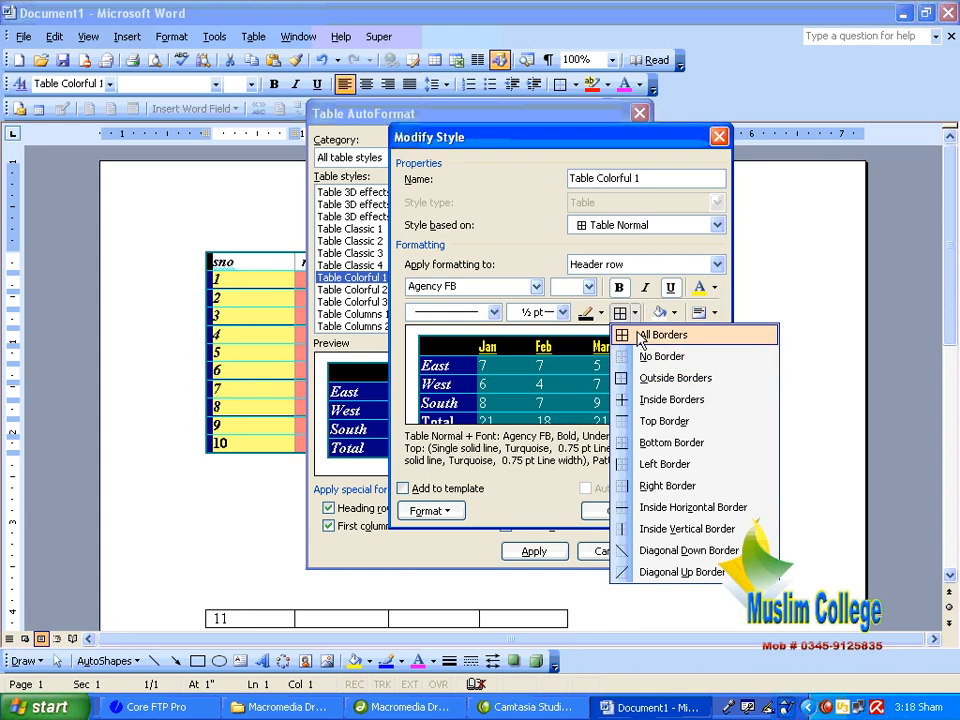
click(641, 334)
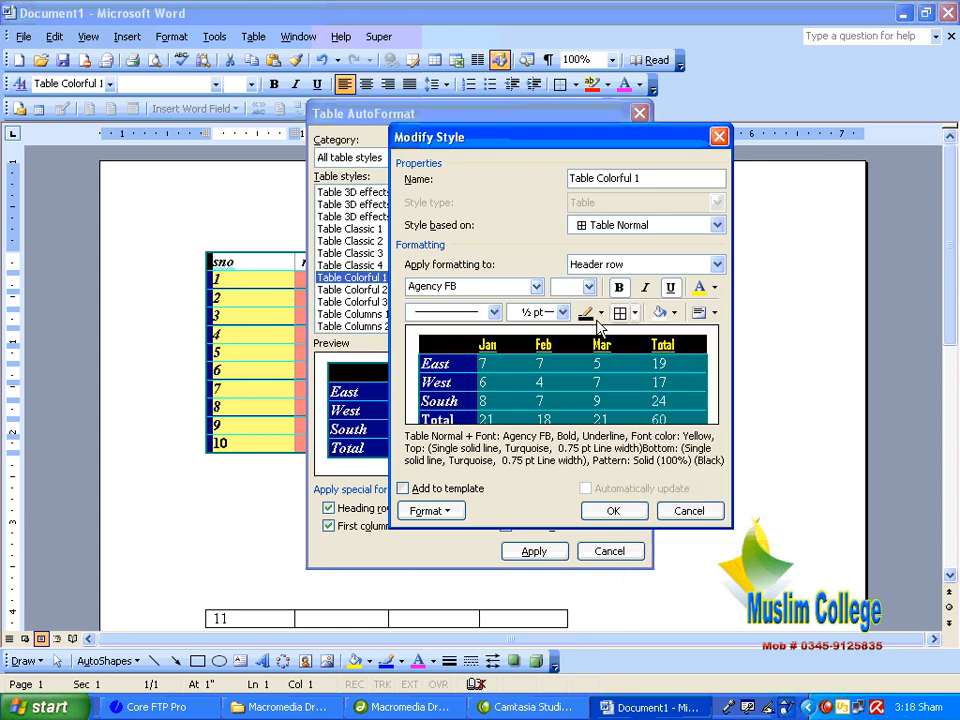
click(599, 313)
click(610, 378)
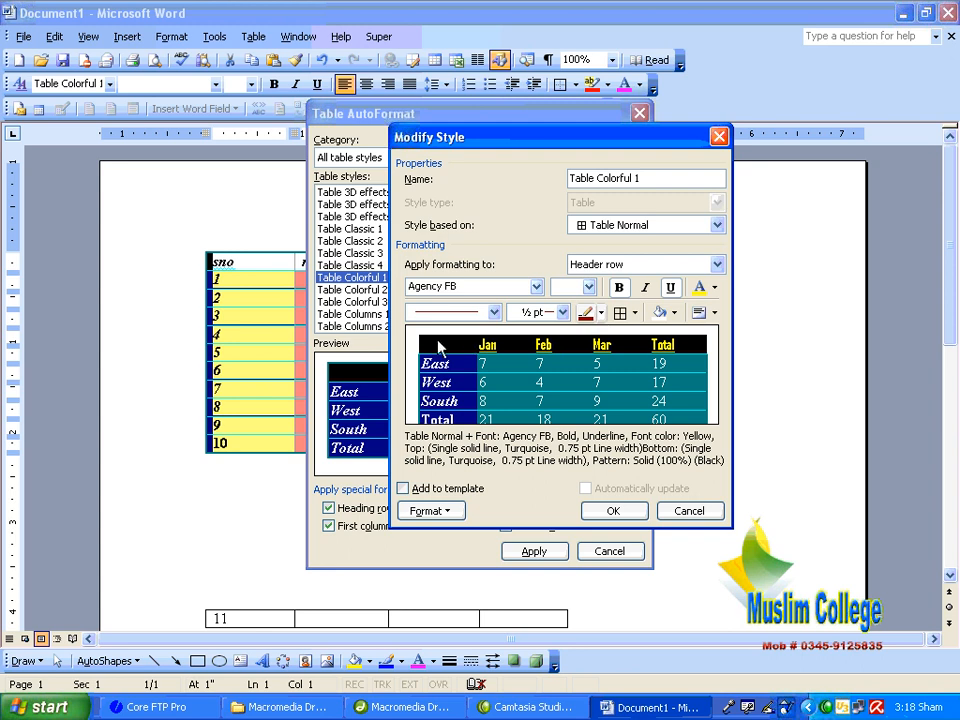
click(673, 312)
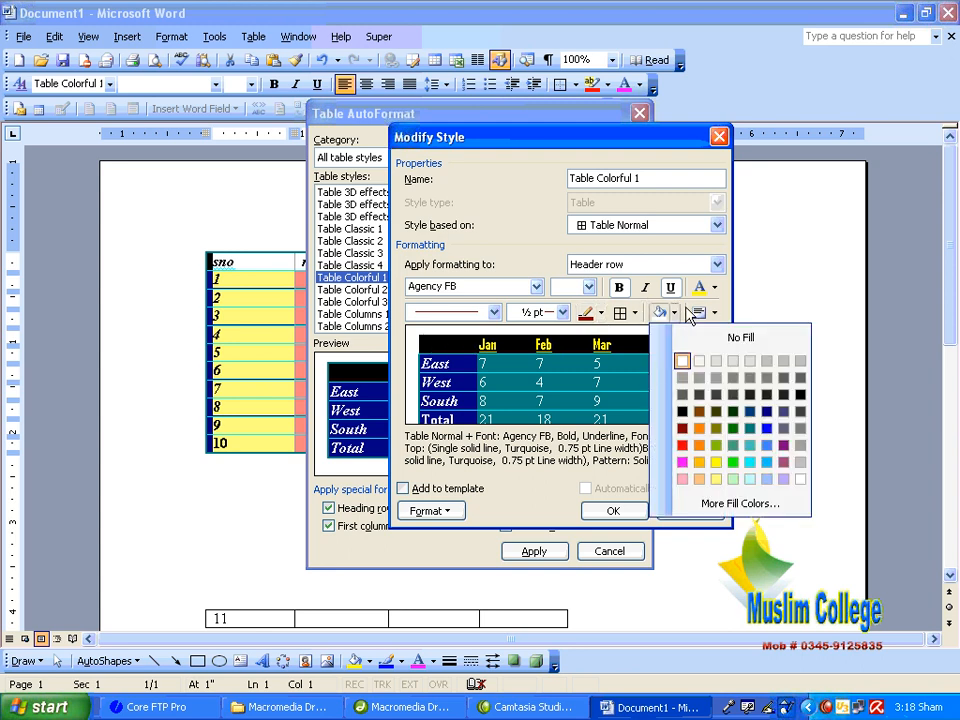
click(733, 428)
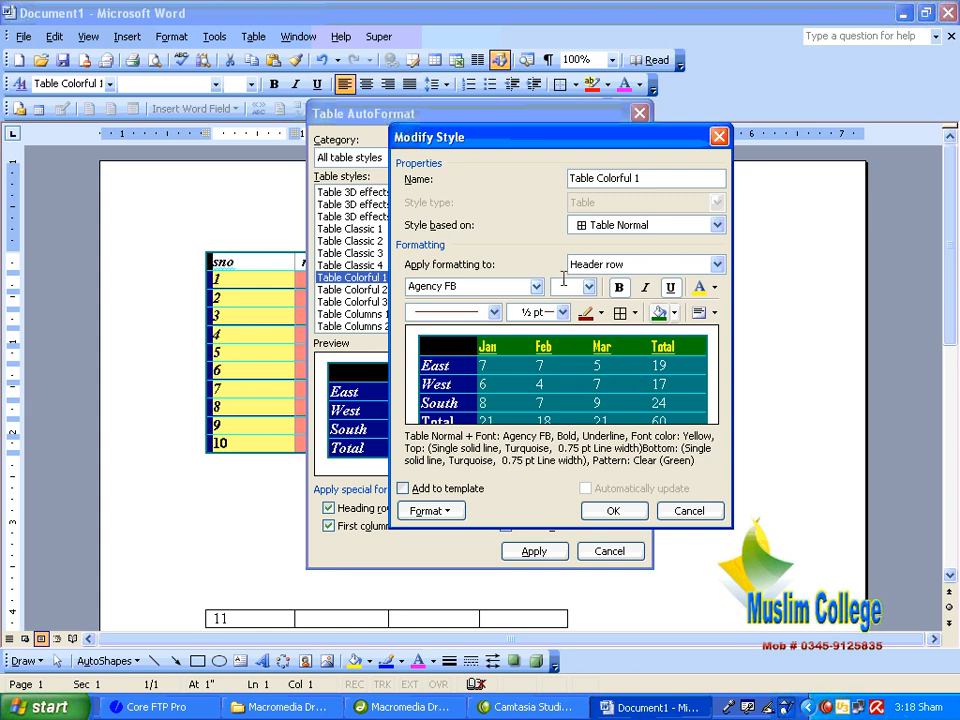
Switch the formatting target to Last row, save the modified style and close Table AutoFormat.
click(716, 264)
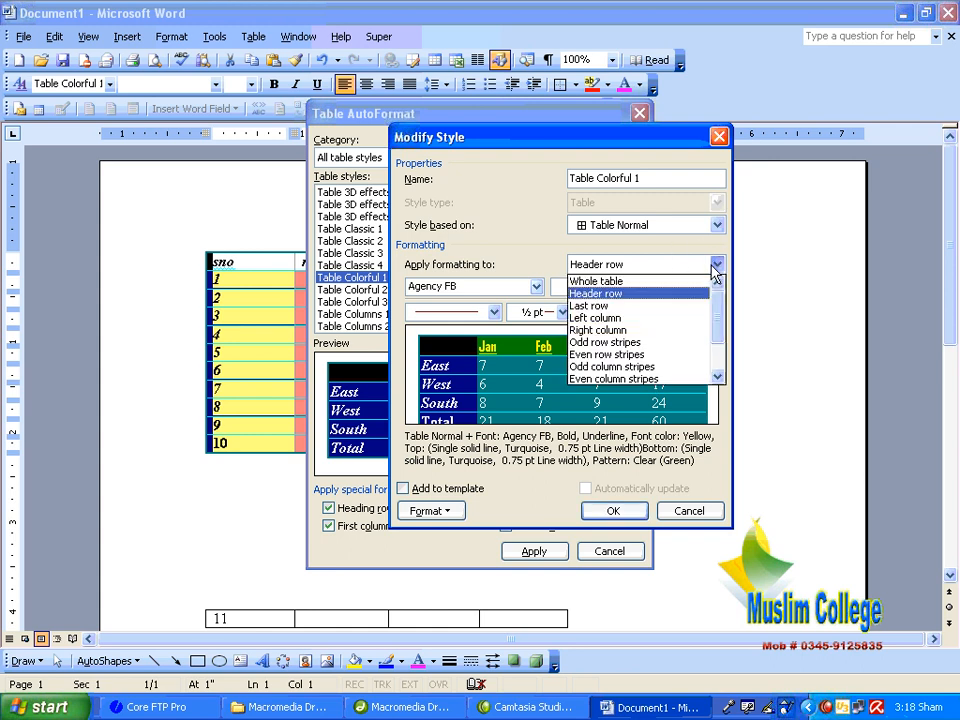
click(630, 305)
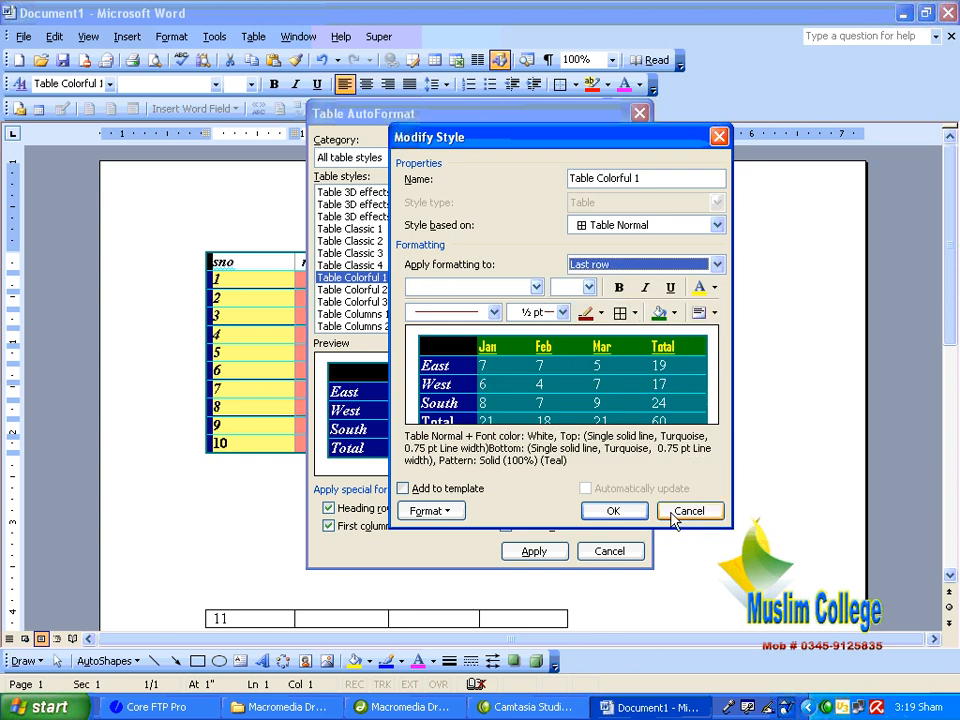
click(638, 514)
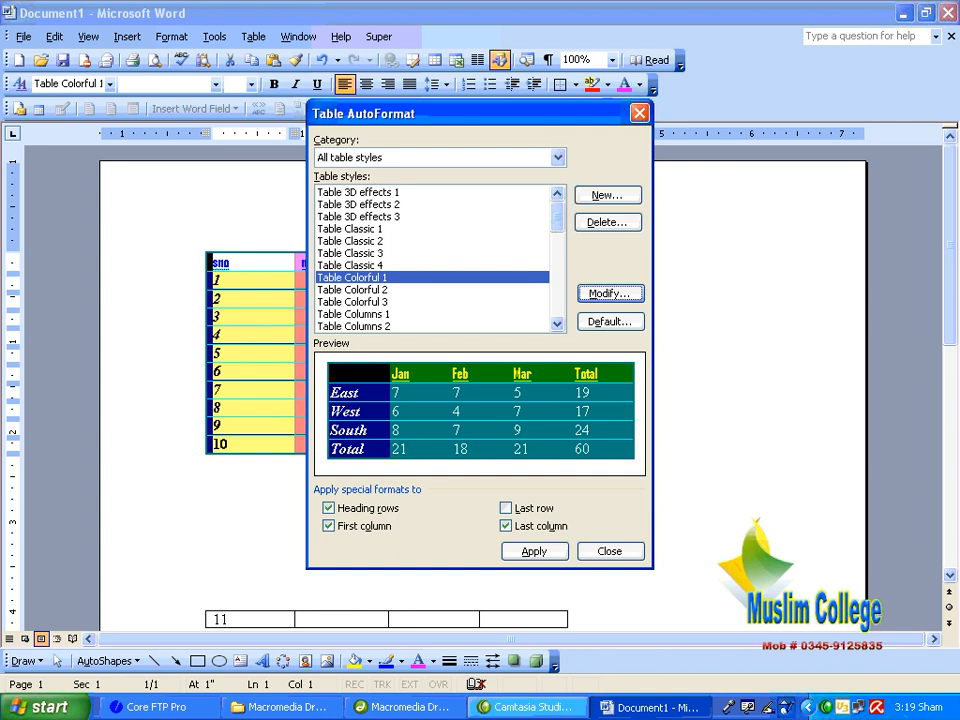
click(632, 556)
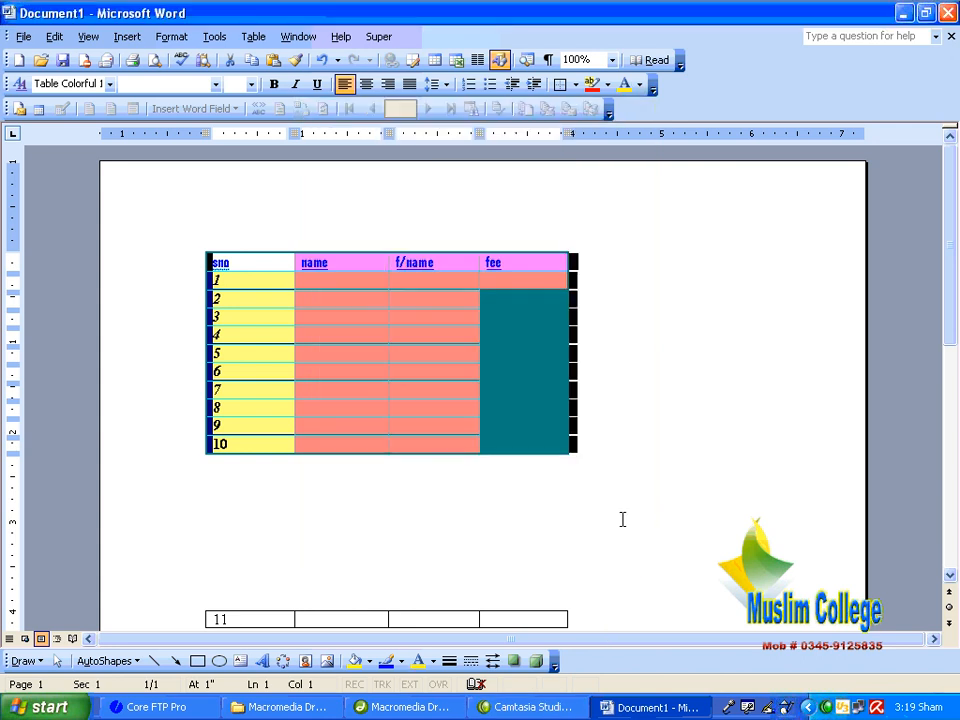
click(253, 37)
click(328, 277)
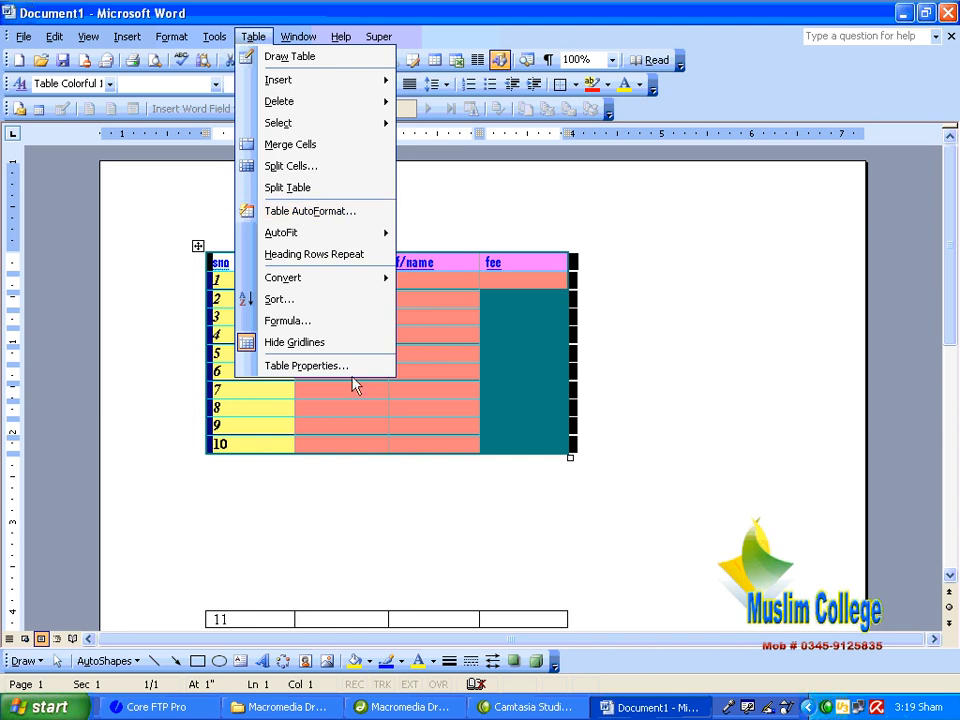
click(824, 711)
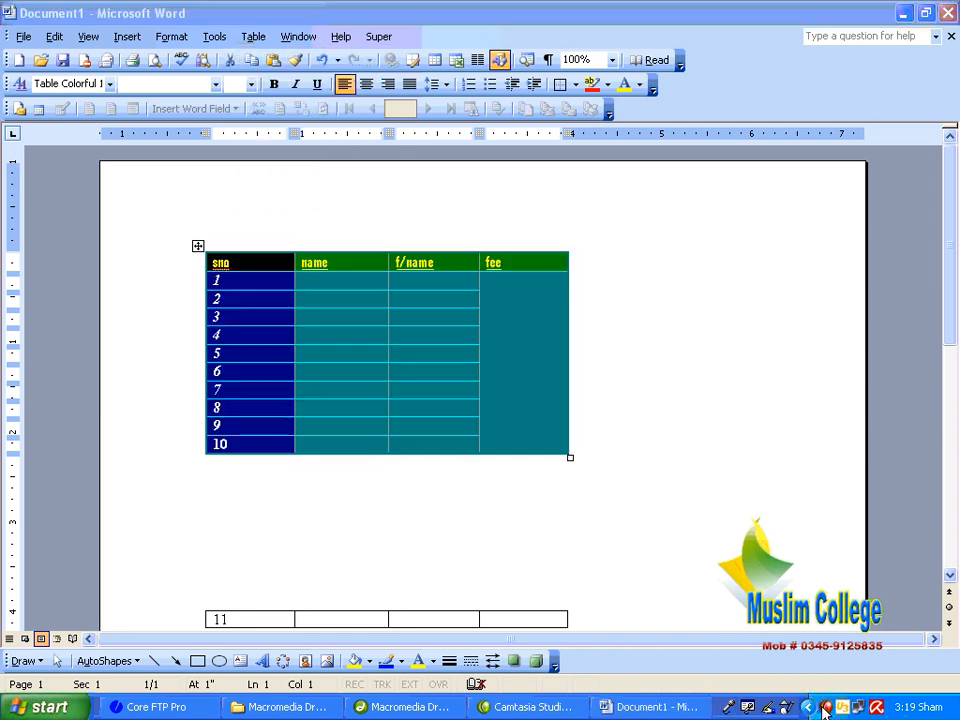